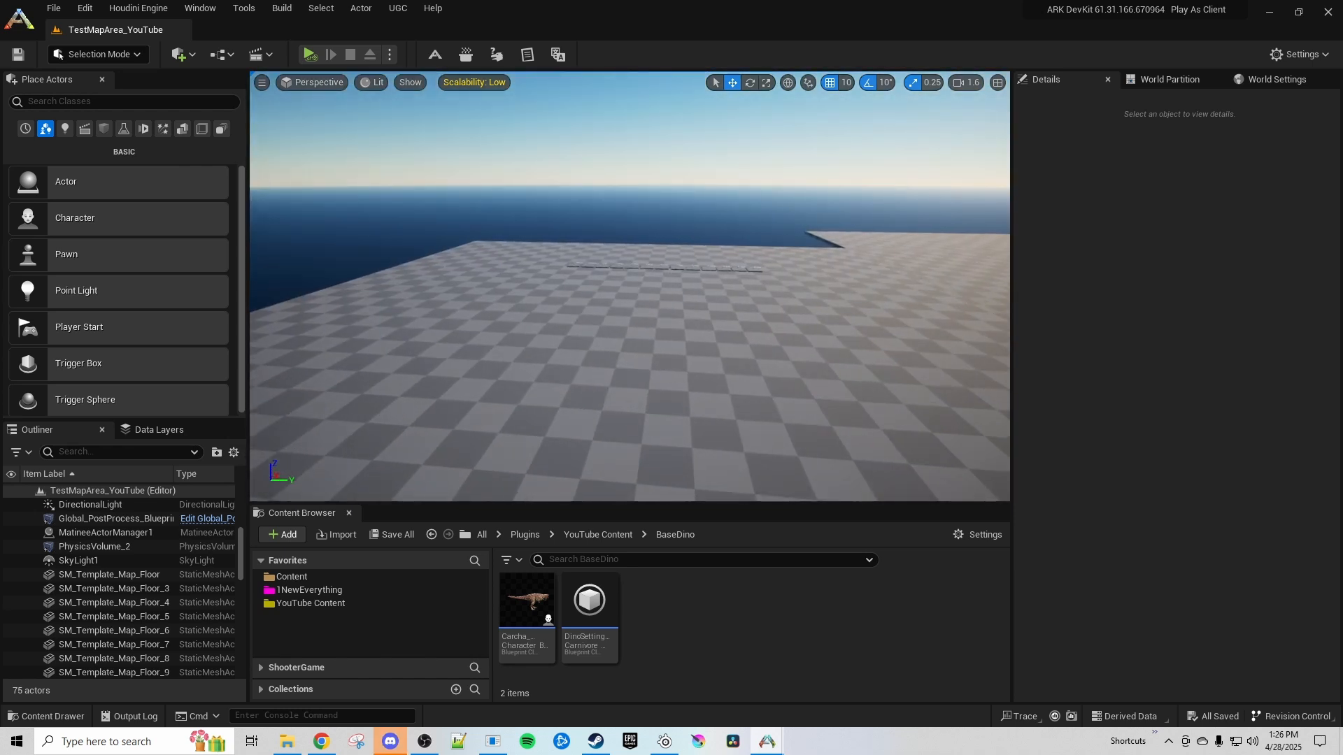
Open the Carcha_Character_BP_Base blueprint and locate the asset assigned to its Death Inventory Templates among the project content
{"action": "key", "text": "w"}
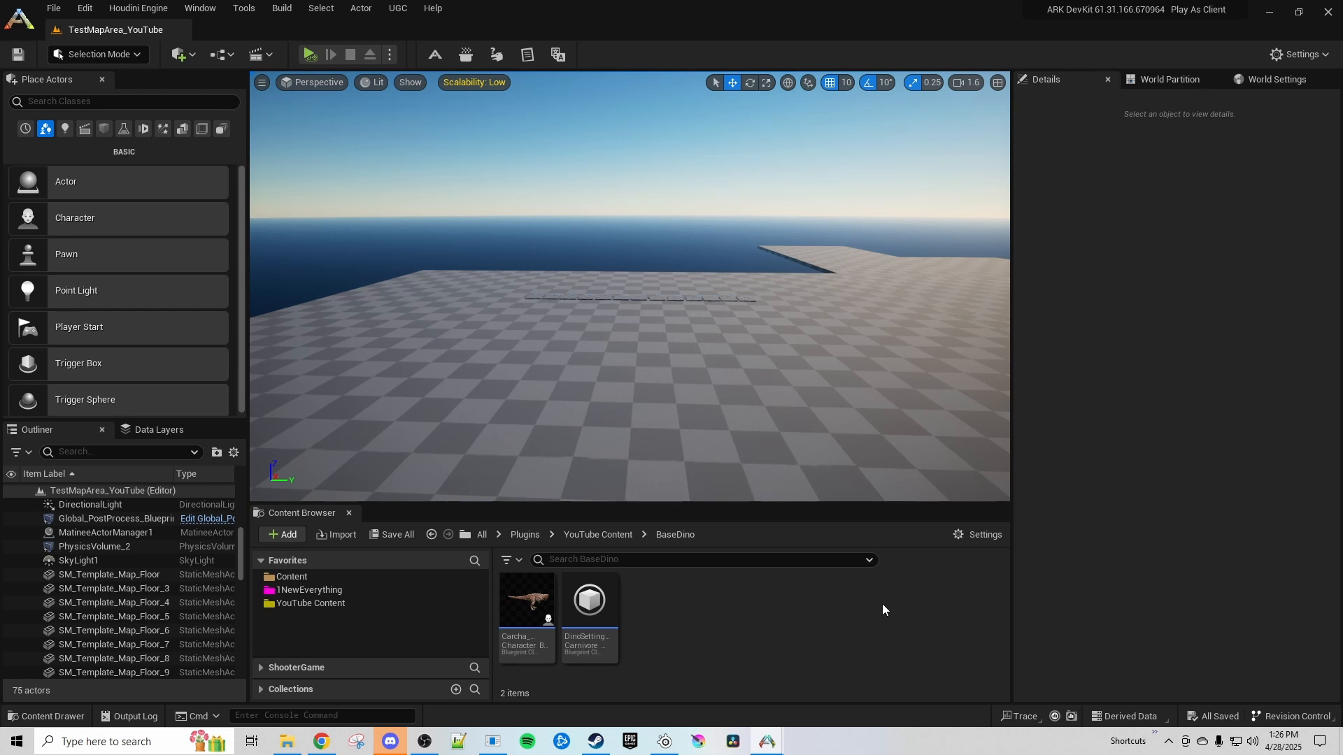
{"action": "double_click", "coordinate": [527, 600]}
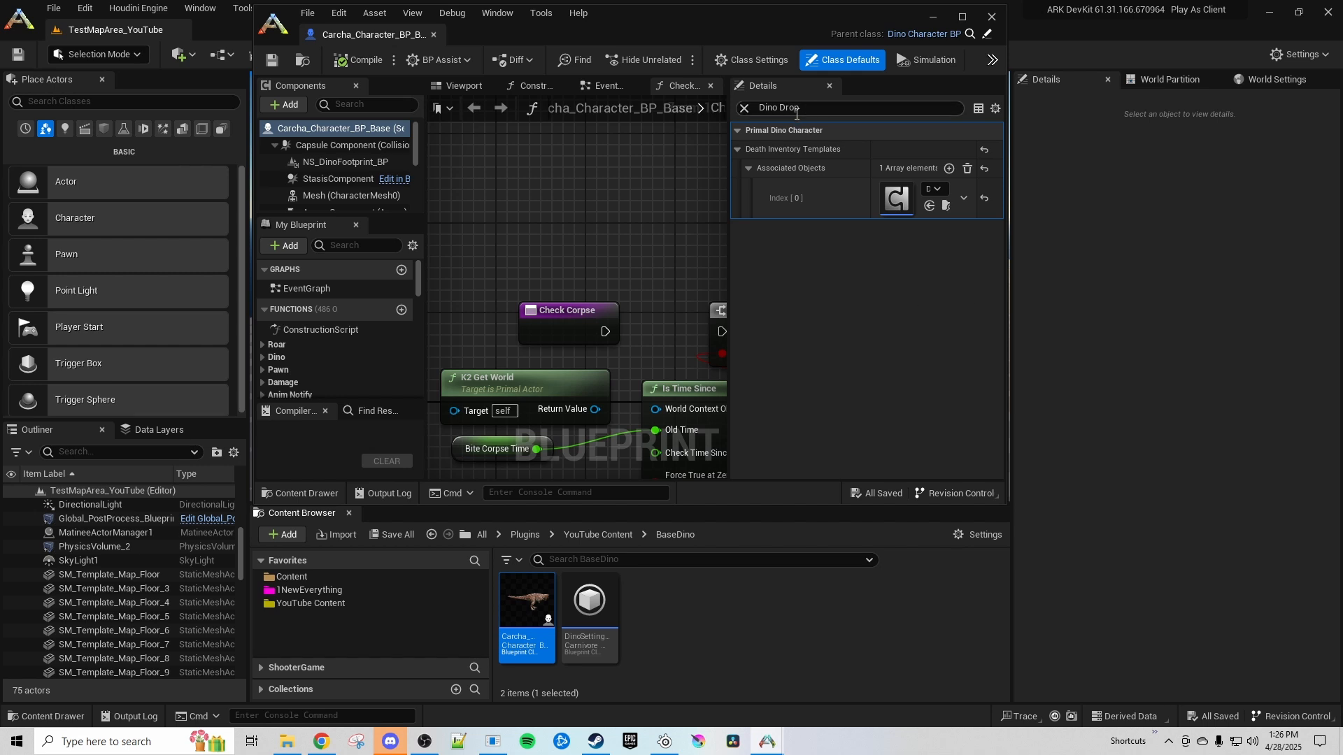
{"action": "left_click", "coordinate": [945, 206]}
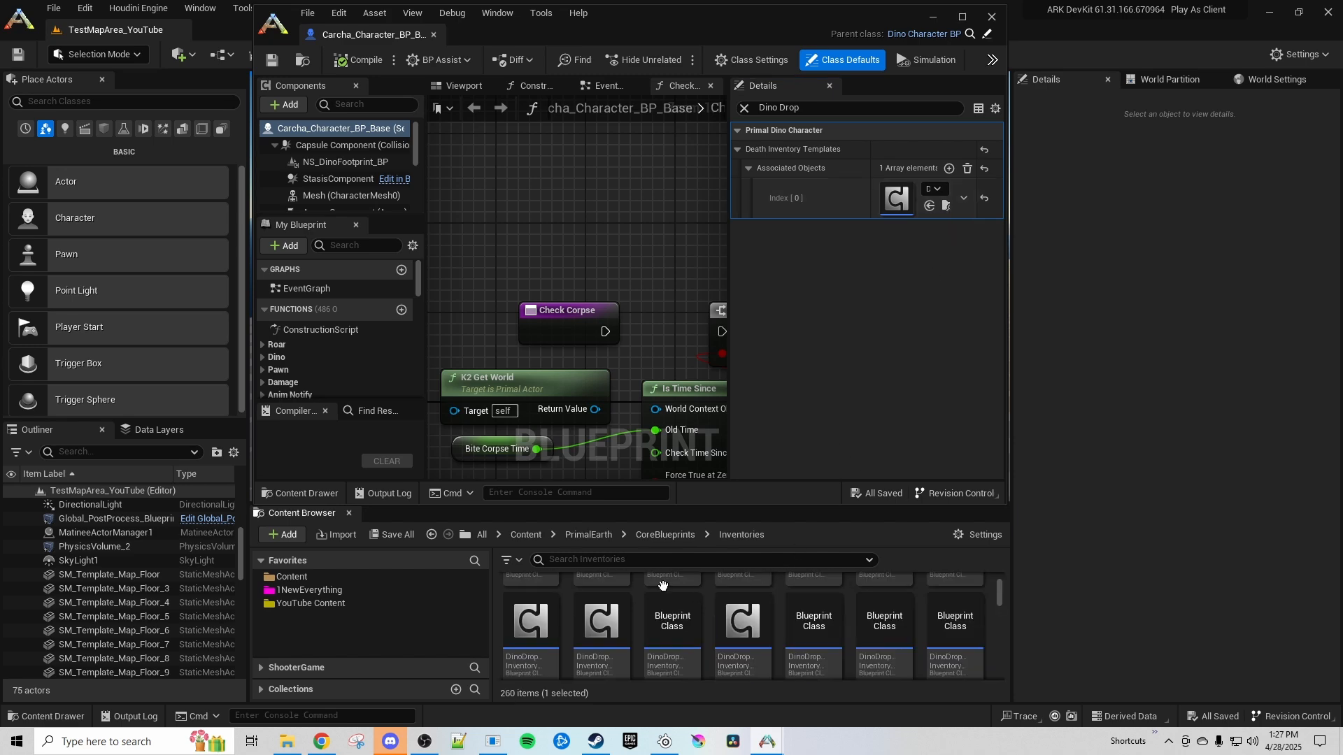
{"action": "left_click", "coordinate": [946, 207]}
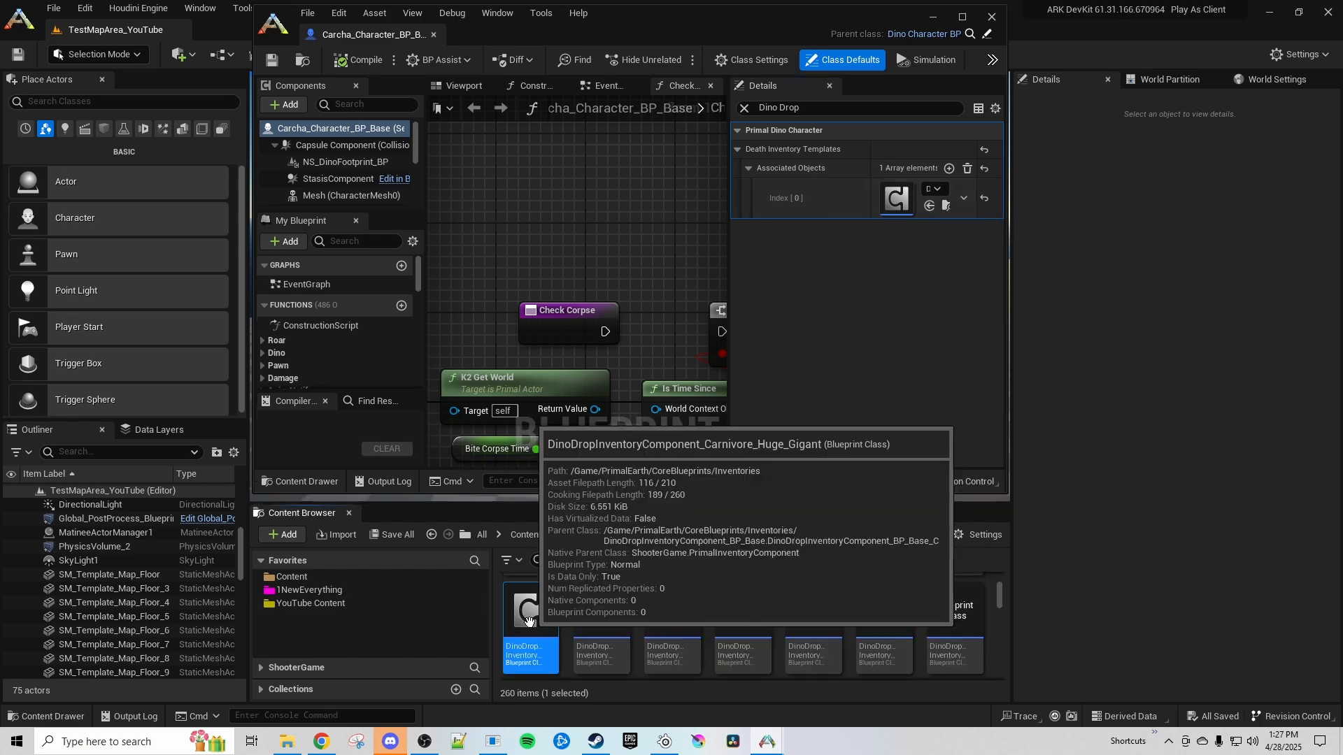
Copy DinoDropInventoryComponent_Carnivore_Huge_Gigant into YouTube Content and move the copy to the DinoDrops folder
{"action": "left_click_drag", "start_coordinate": [544, 625], "coordinate": [338, 616]}
{"action": "left_click", "coordinate": [350, 648]}
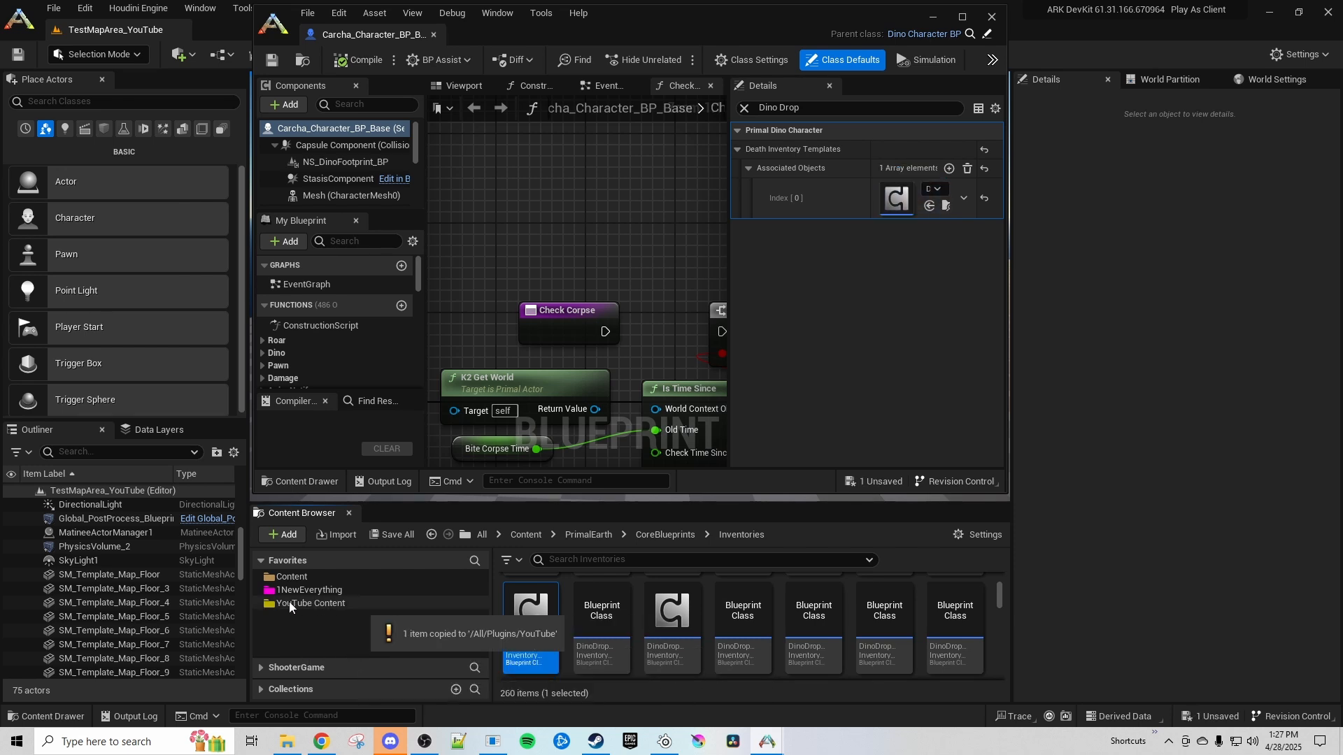
{"action": "left_click", "coordinate": [289, 602]}
{"action": "scroll", "coordinate": [624, 656], "scroll_direction": "up", "scroll_amount": 3}
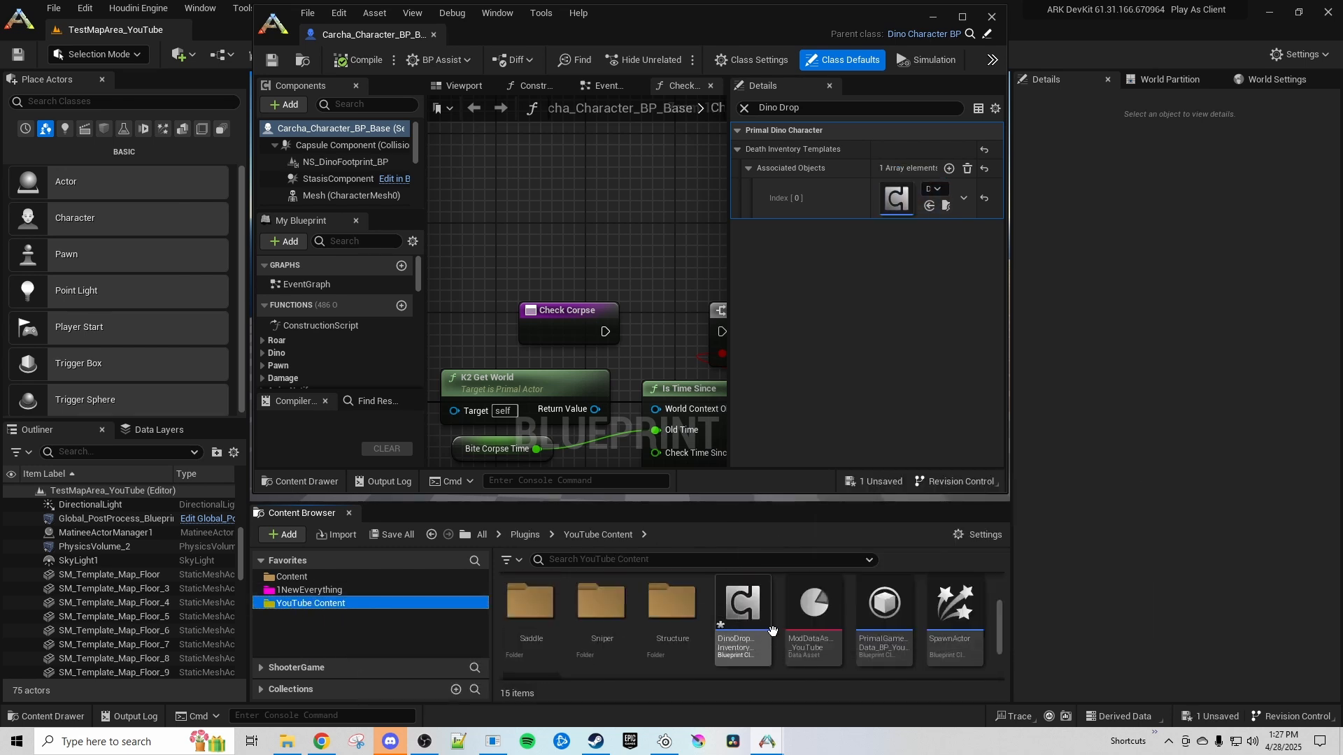
{"action": "left_click_drag", "start_coordinate": [762, 640], "coordinate": [747, 607]}
{"action": "left_click", "coordinate": [795, 633]}
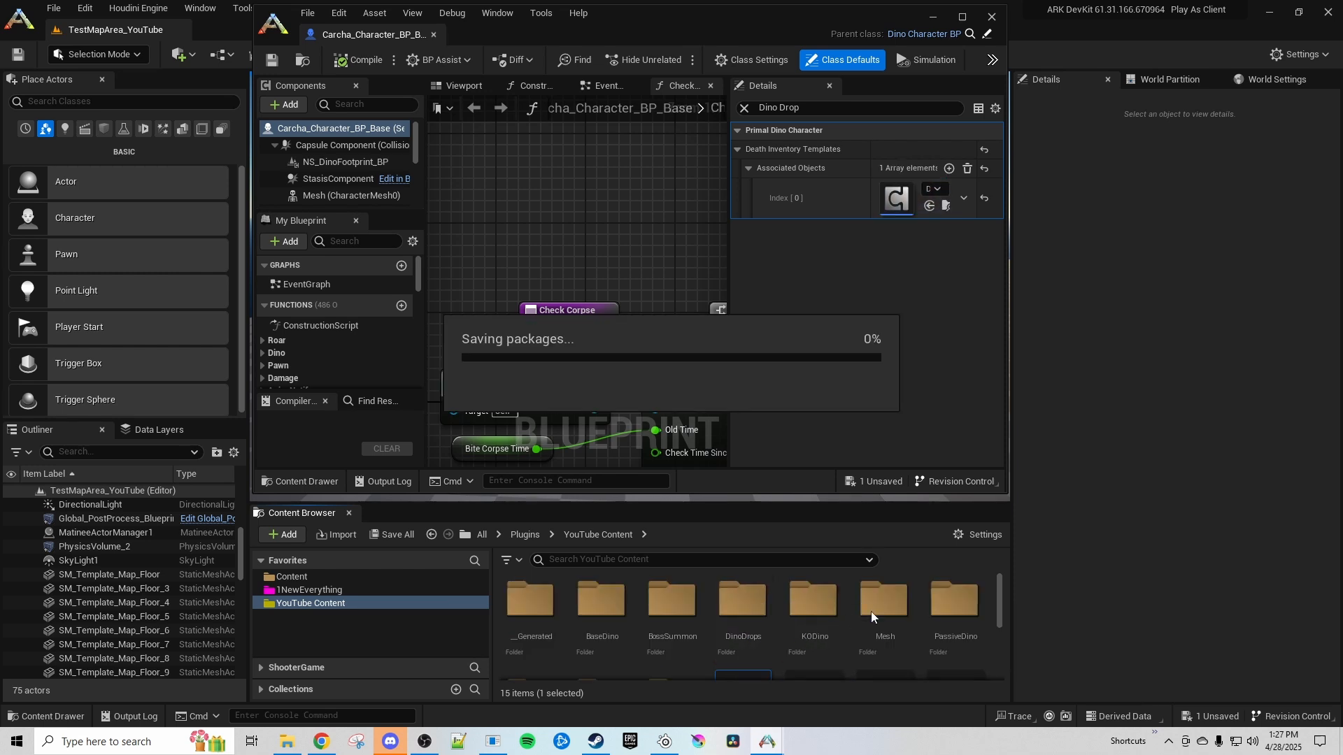
Open the DinoDrops folder and rename the copied inventory component as DDIC_Carcha
{"action": "double_click", "coordinate": [742, 600]}
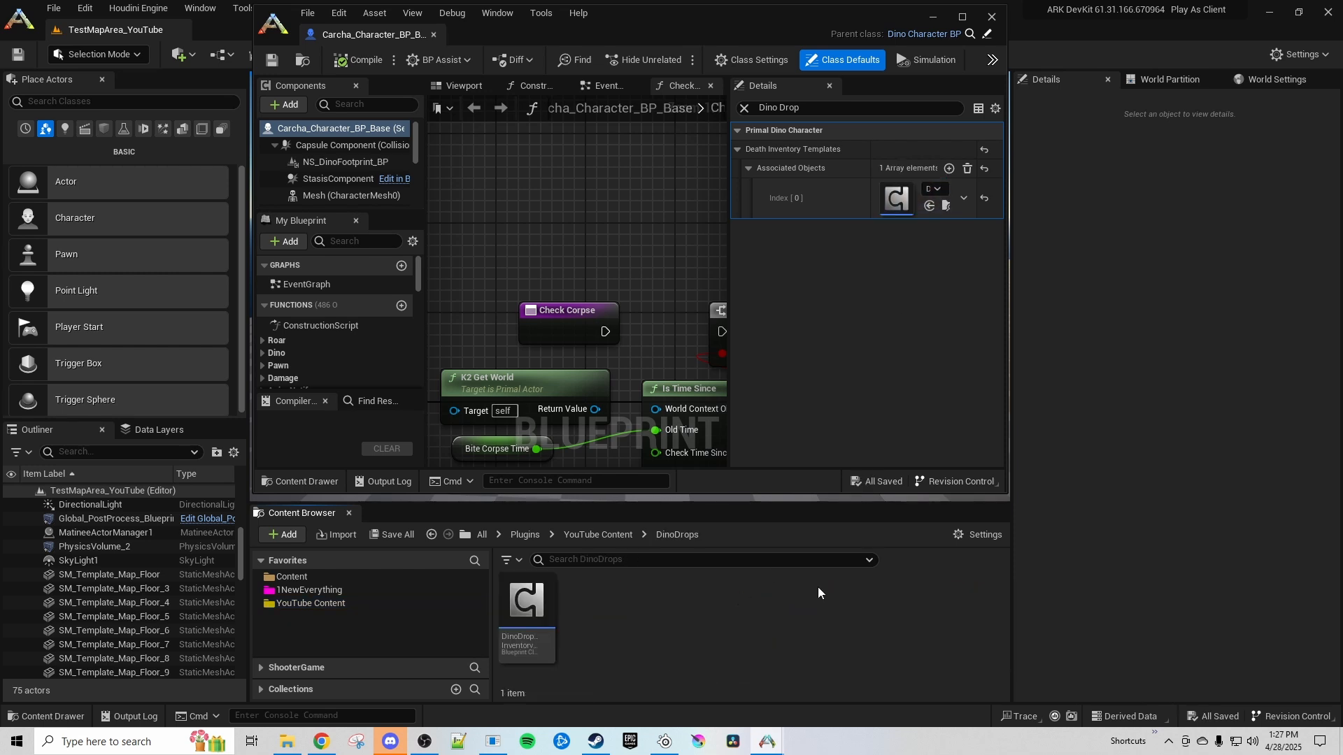
{"action": "right_click", "coordinate": [522, 617]}
{"action": "left_click", "coordinate": [560, 288]}
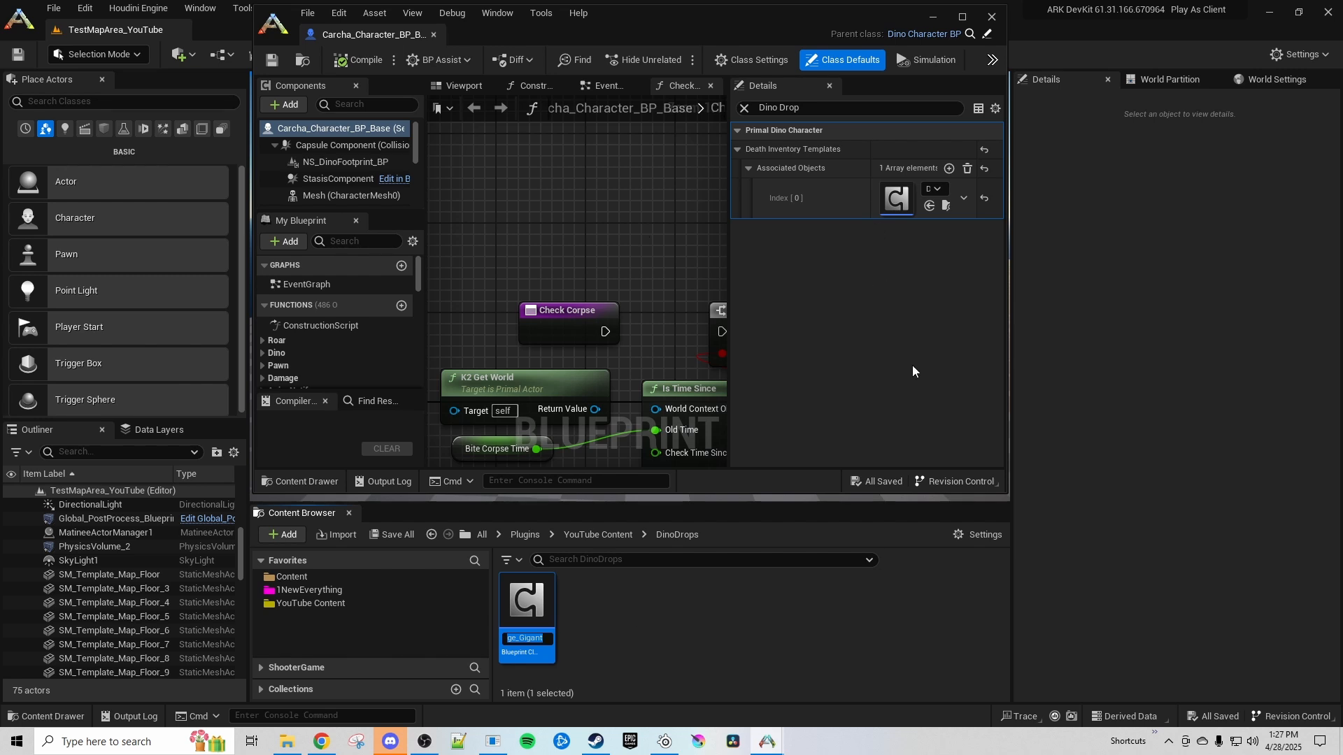
{"action": "type", "text": "D"}
{"action": "type", "text": "DIC_Carcha"}
{"action": "key", "text": "Return"}
Open DDIC_Carcha, filter its properties by "item se" and collapse the four Item Sets entries
{"action": "double_click", "coordinate": [526, 601]}
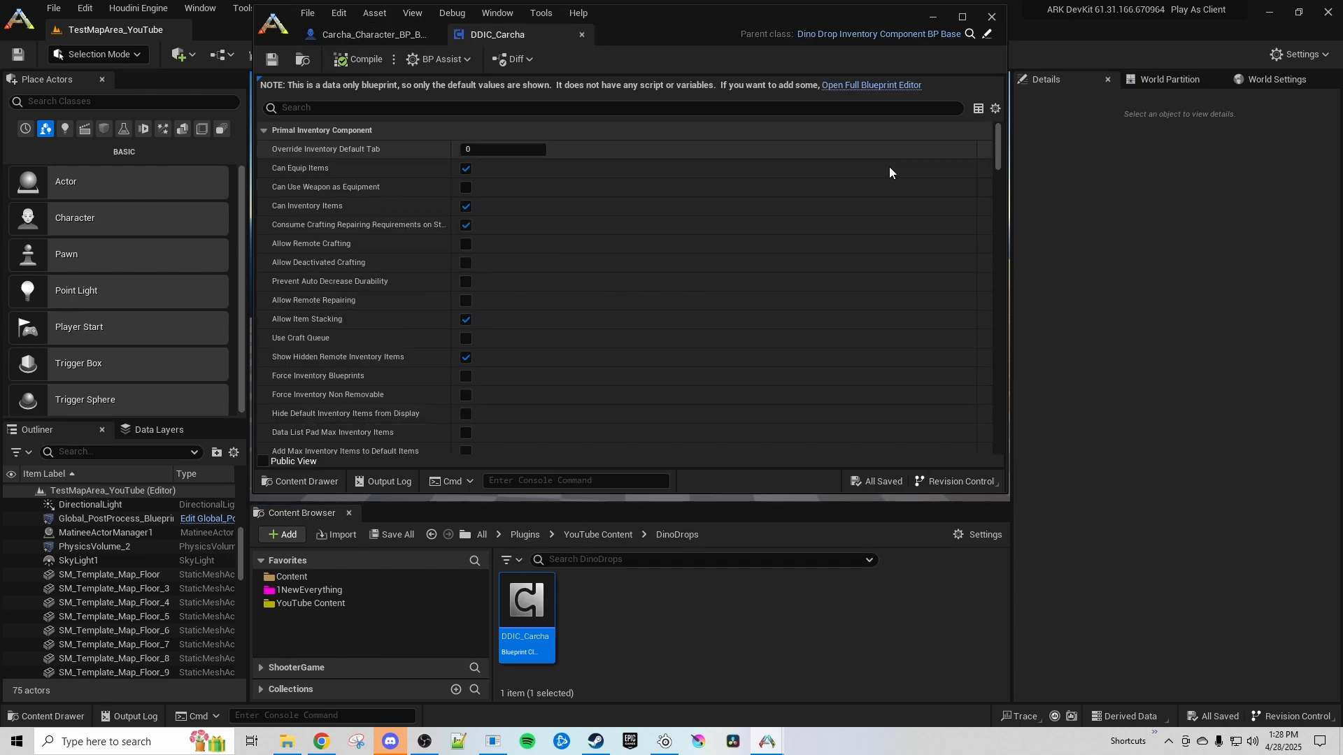
{"action": "left_click_drag", "start_coordinate": [1000, 140], "coordinate": [1034, 429]}
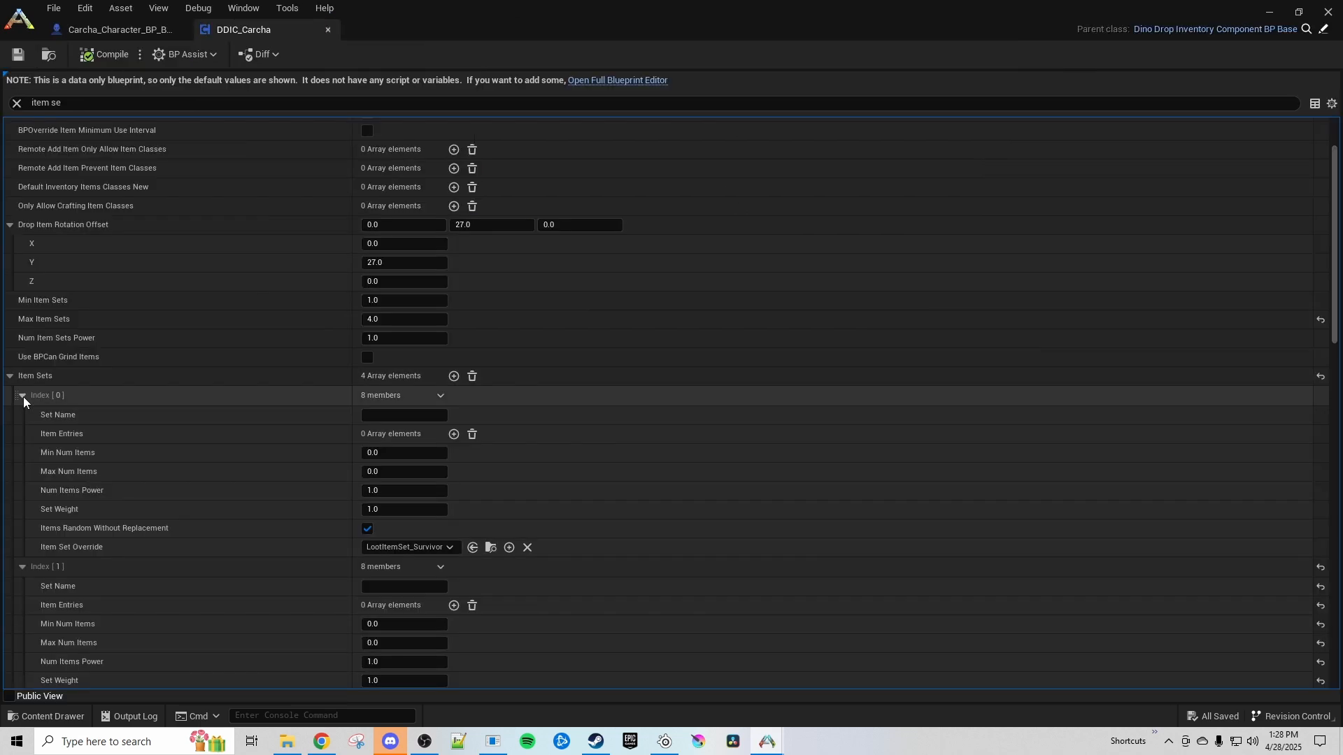
{"action": "left_click", "coordinate": [23, 397]}
{"action": "left_click", "coordinate": [23, 417]}
{"action": "left_click", "coordinate": [22, 437]}
{"action": "left_click", "coordinate": [23, 456]}
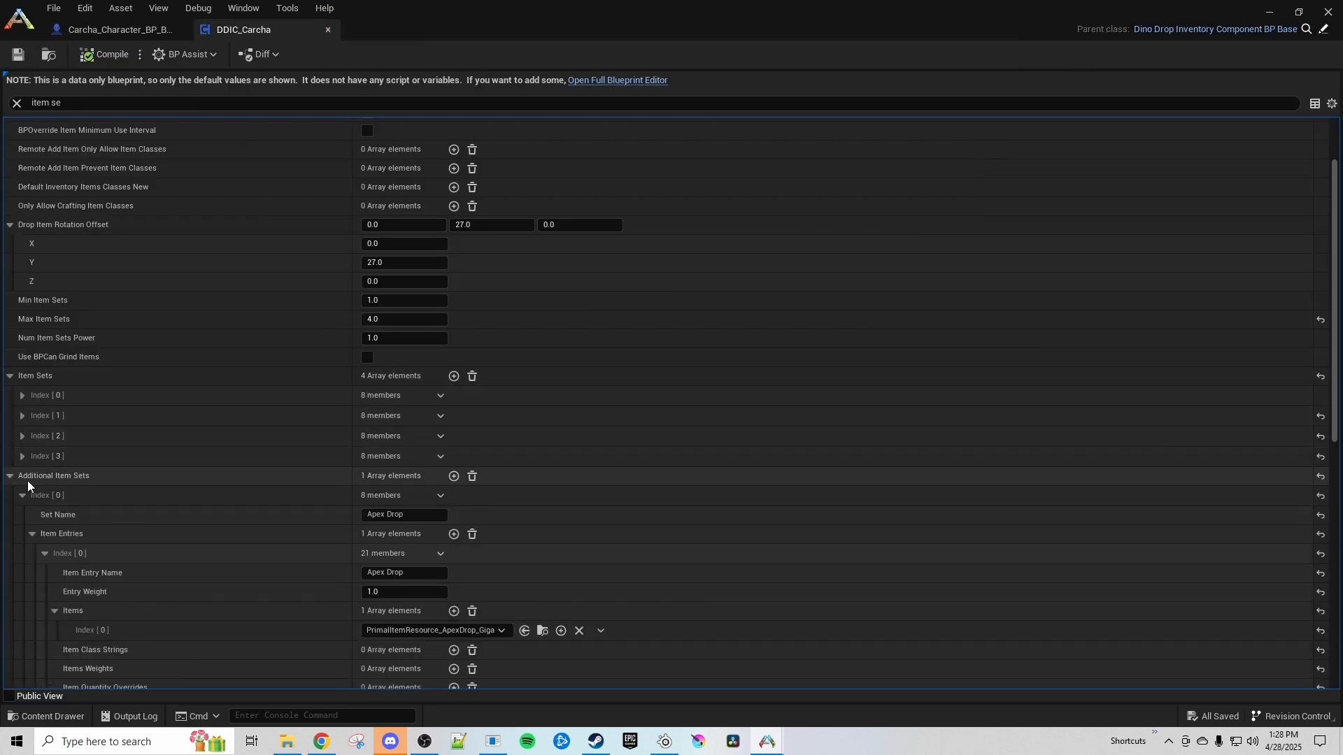
Remove all elements from the Additional Item Sets array of DDIC_Carcha
{"action": "scroll", "coordinate": [27, 481], "scroll_direction": "up", "scroll_amount": 2}
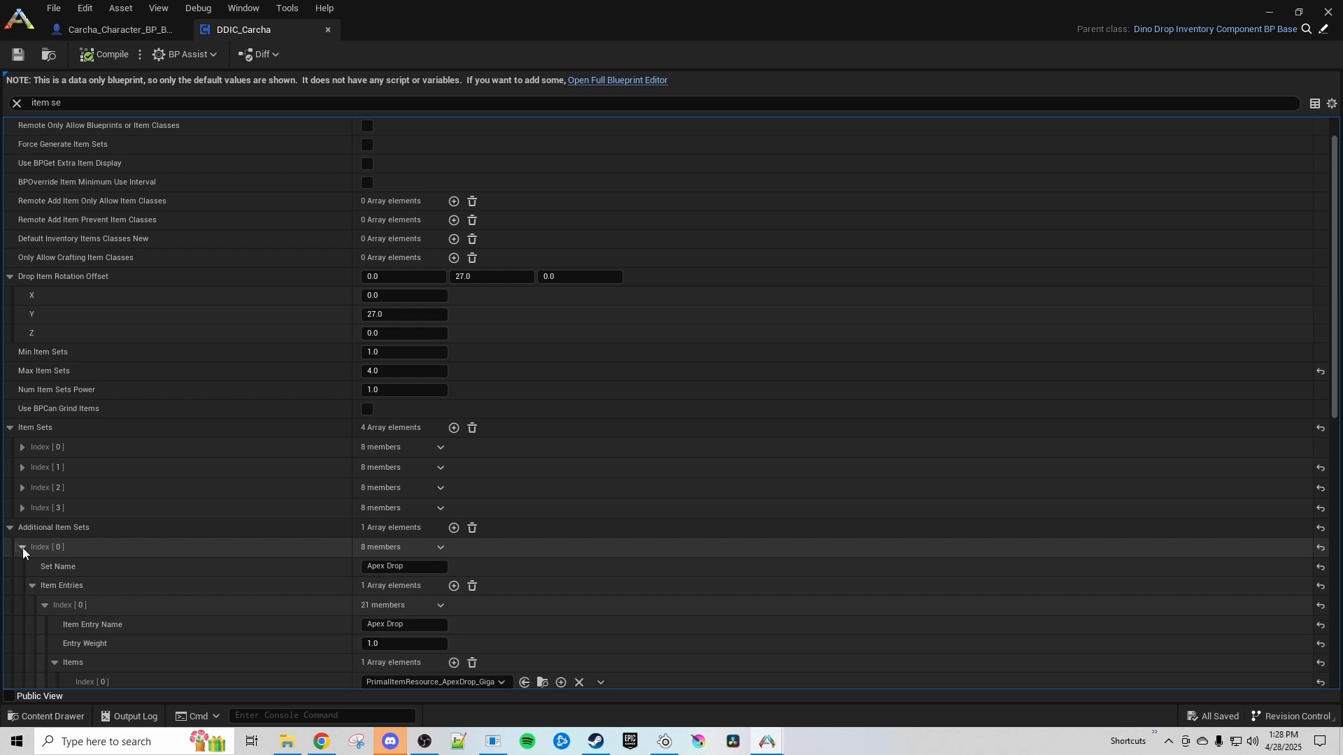
{"action": "left_click", "coordinate": [23, 548]}
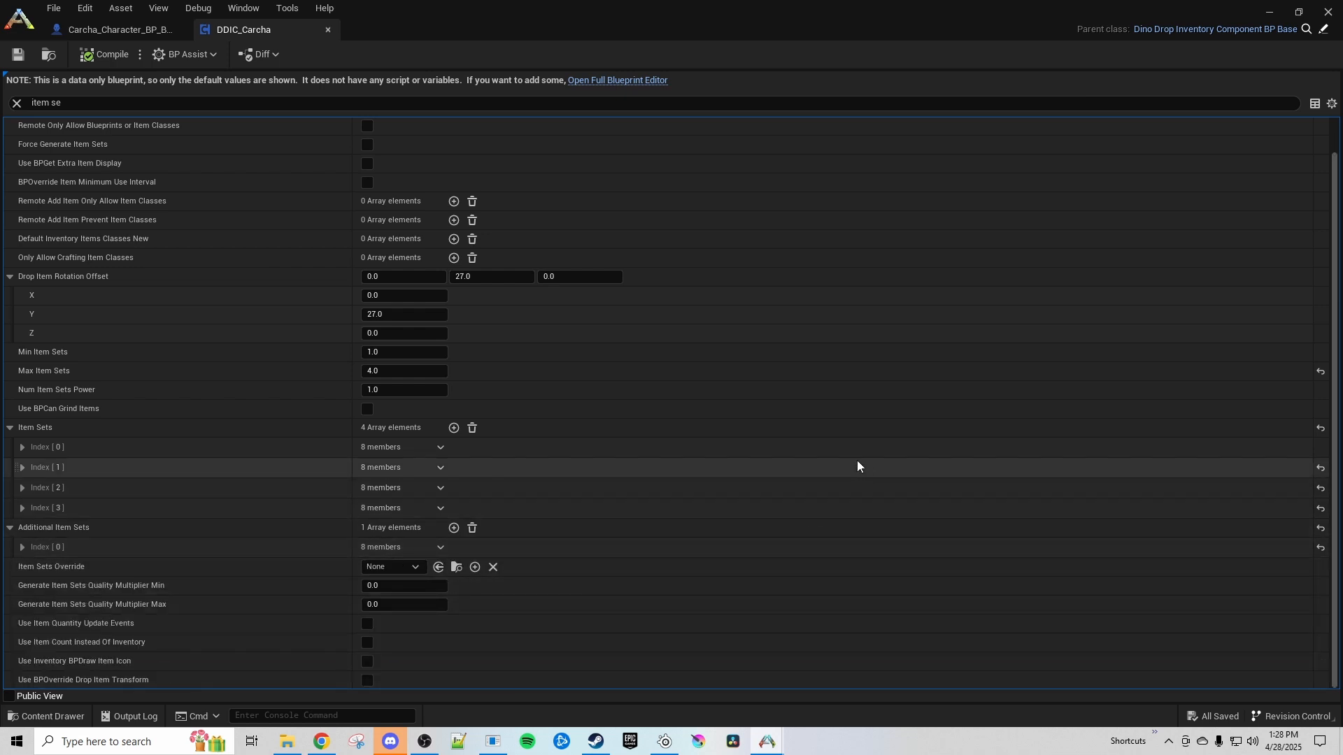
{"action": "left_click", "coordinate": [472, 527]}
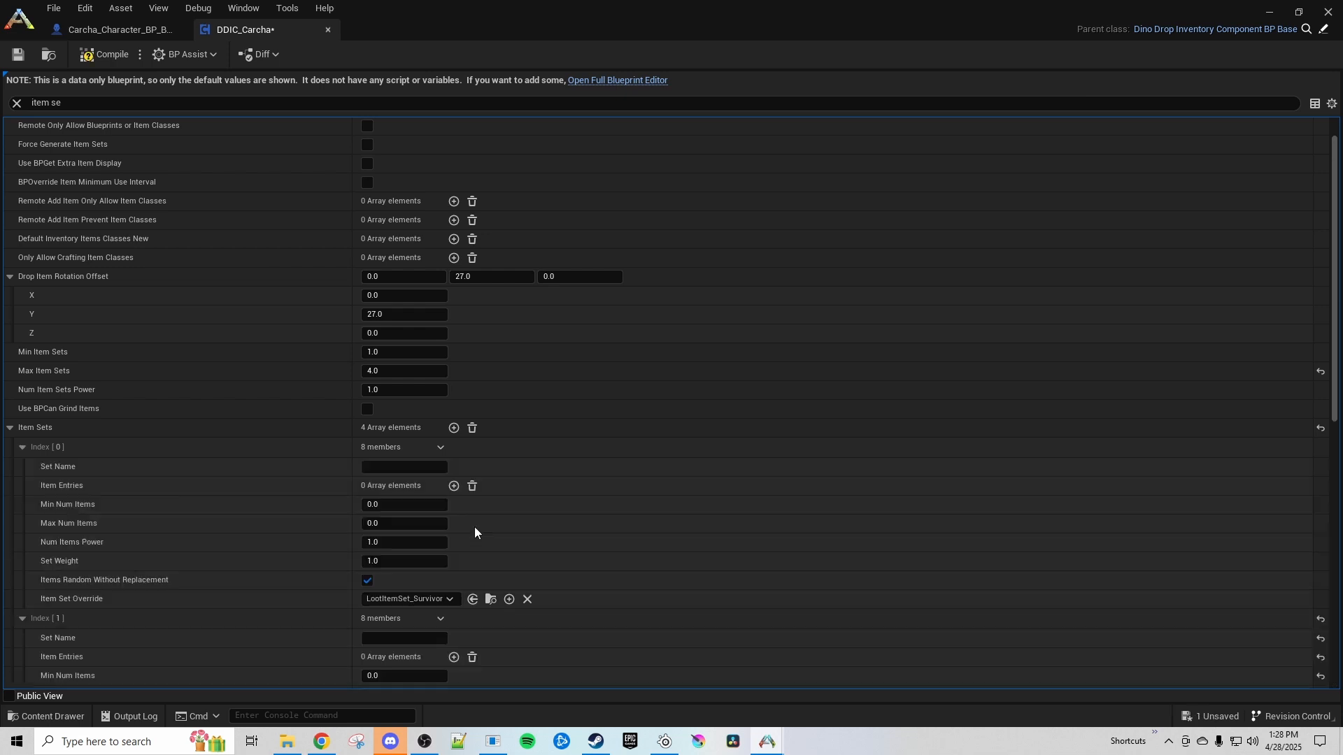
Expand the Item Sets entries and examine their Item Entries and Item Set Override settings
{"action": "left_click", "coordinate": [24, 448]}
{"action": "left_click", "coordinate": [23, 468]}
{"action": "left_click", "coordinate": [23, 488]}
{"action": "left_click", "coordinate": [24, 509]}
{"action": "left_click", "coordinate": [23, 524]}
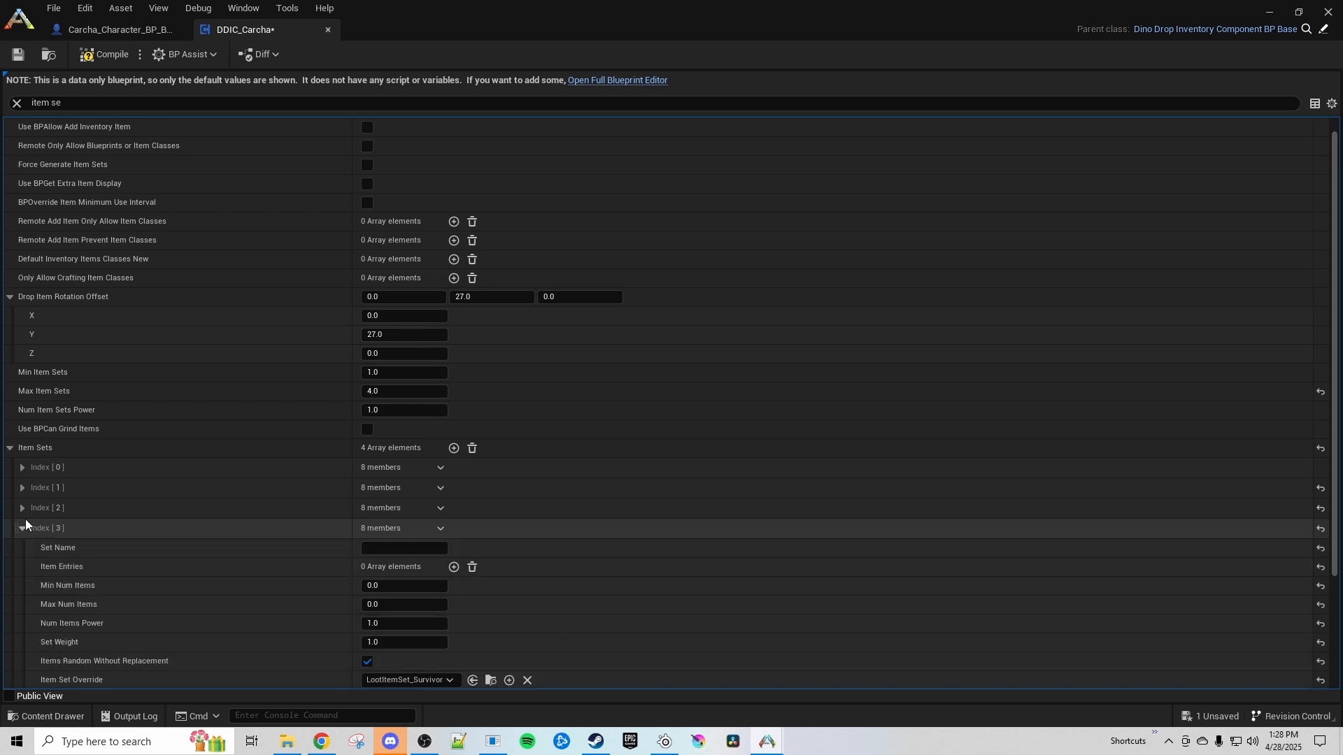
{"action": "left_click", "coordinate": [22, 488]}
{"action": "left_click", "coordinate": [22, 467]}
{"action": "scroll", "coordinate": [264, 499], "scroll_direction": "down", "scroll_amount": 4}
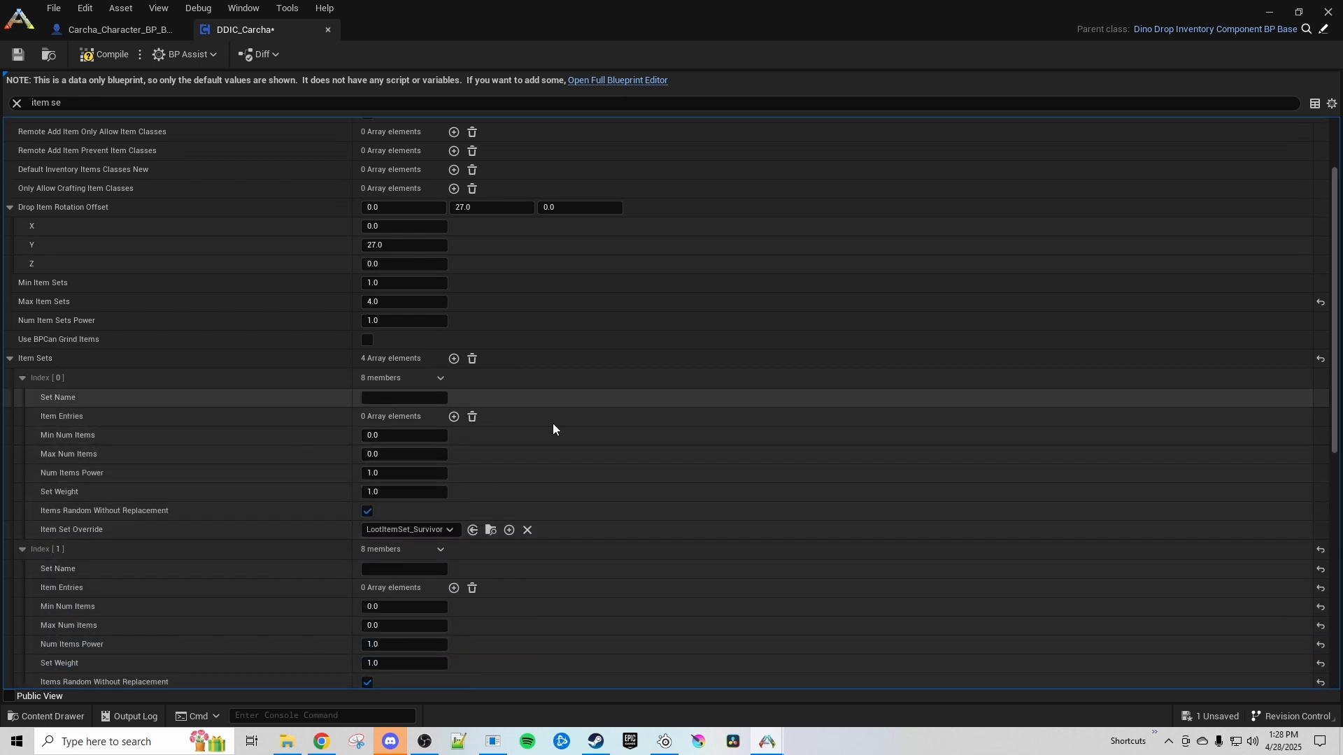
{"action": "scroll", "coordinate": [289, 462], "scroll_direction": "down", "scroll_amount": 3}
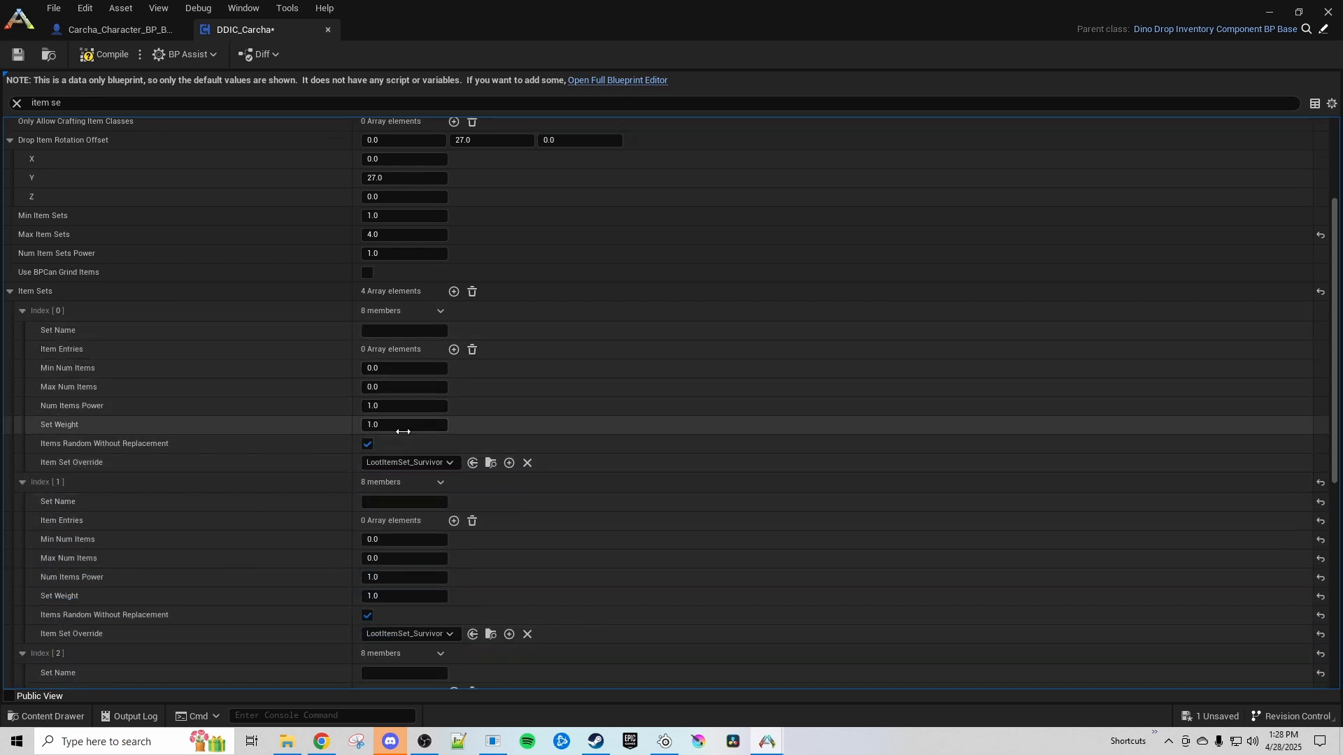
{"action": "scroll", "coordinate": [311, 440], "scroll_direction": "down", "scroll_amount": 2}
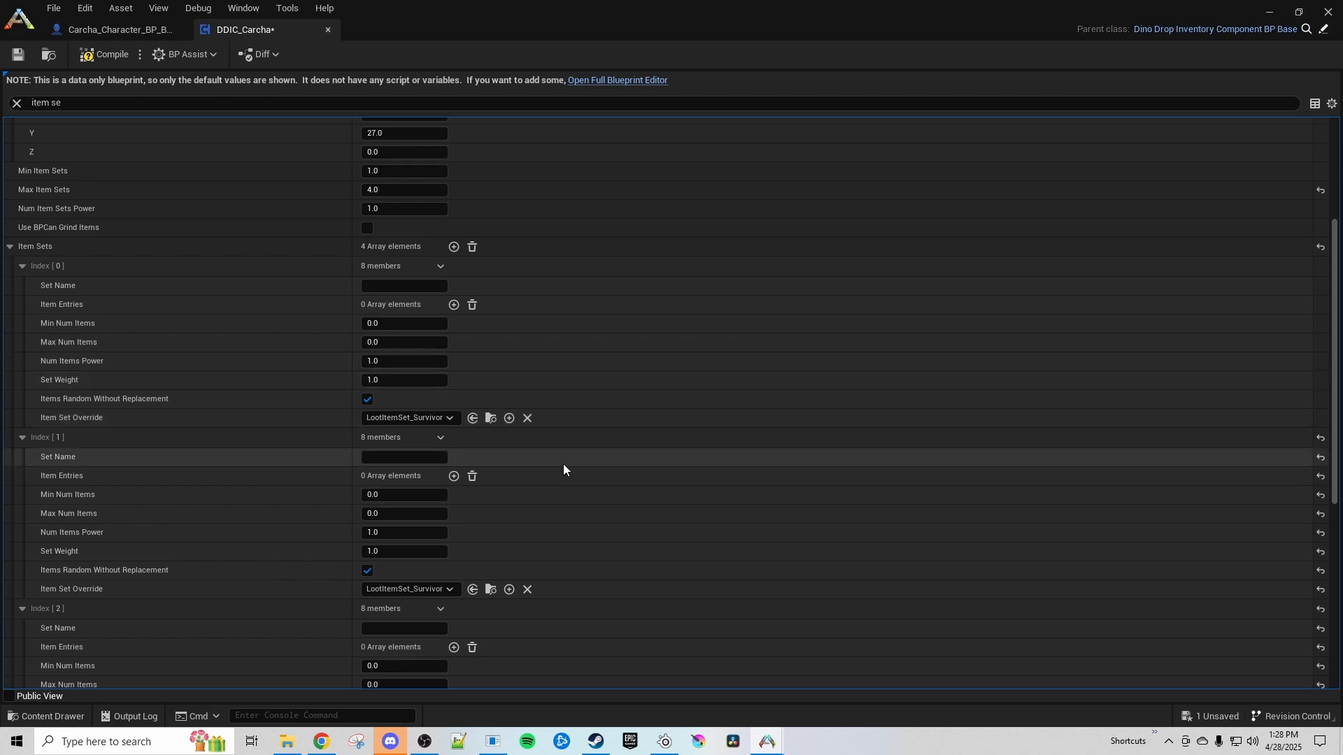
Locate the LootItemSet_Survivor asset used by Item Sets index 0 and copy it into YouTube Content's DinoDrops folder
{"action": "double_click", "coordinate": [709, 31]}
{"action": "scroll", "coordinate": [691, 343], "scroll_direction": "down", "scroll_amount": 3}
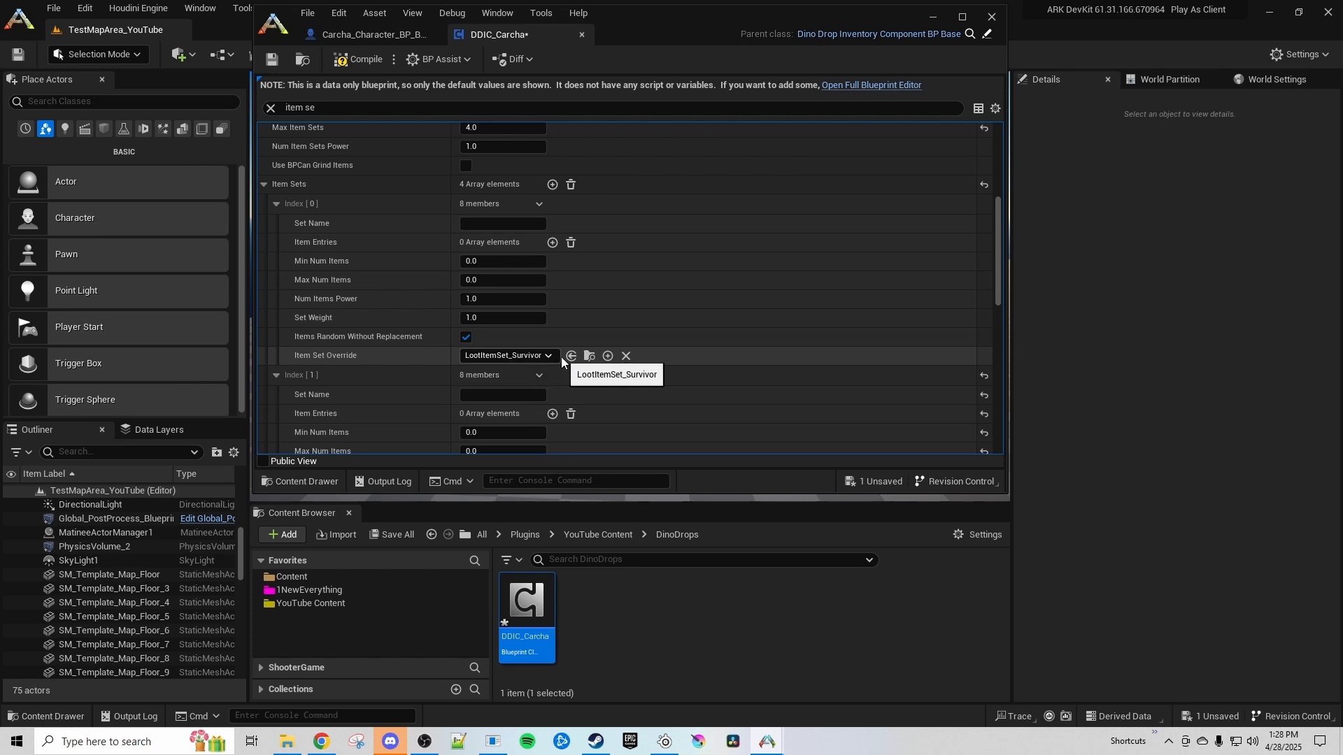
{"action": "left_click", "coordinate": [591, 356]}
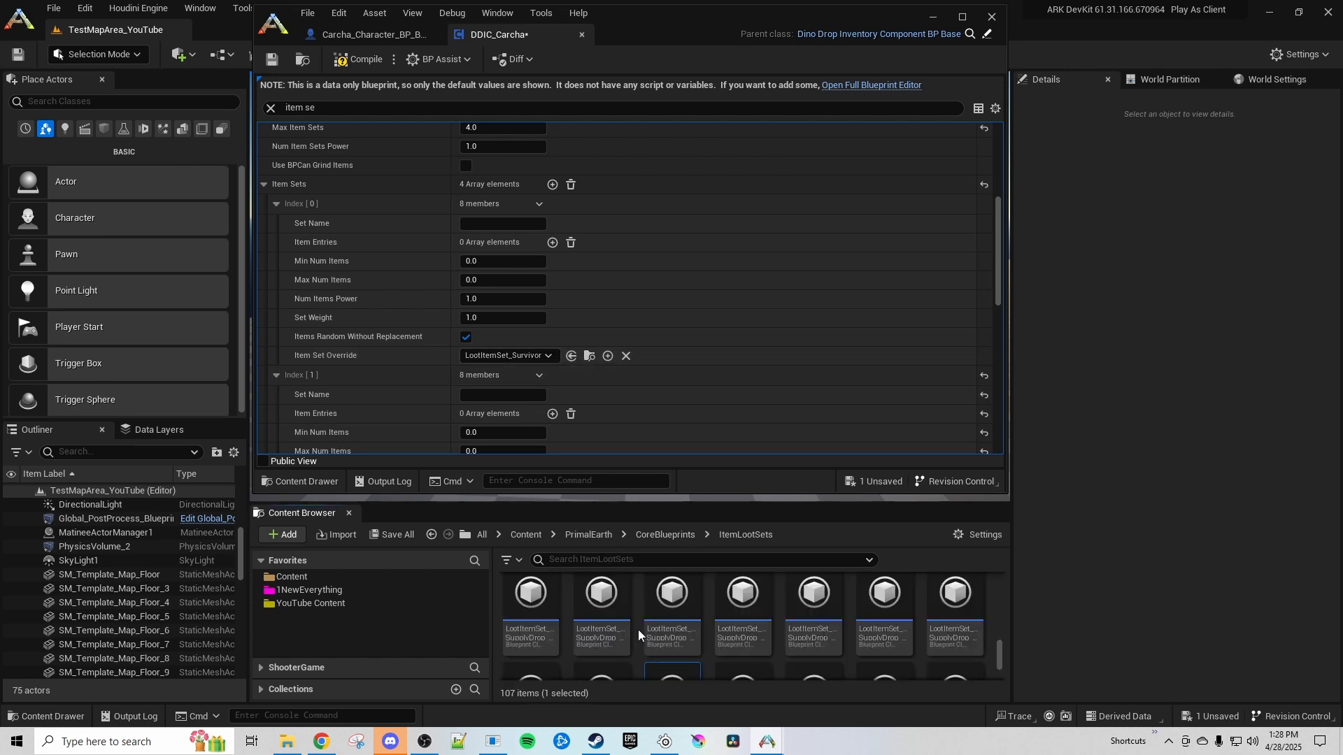
{"action": "left_click_drag", "start_coordinate": [670, 624], "coordinate": [310, 603]}
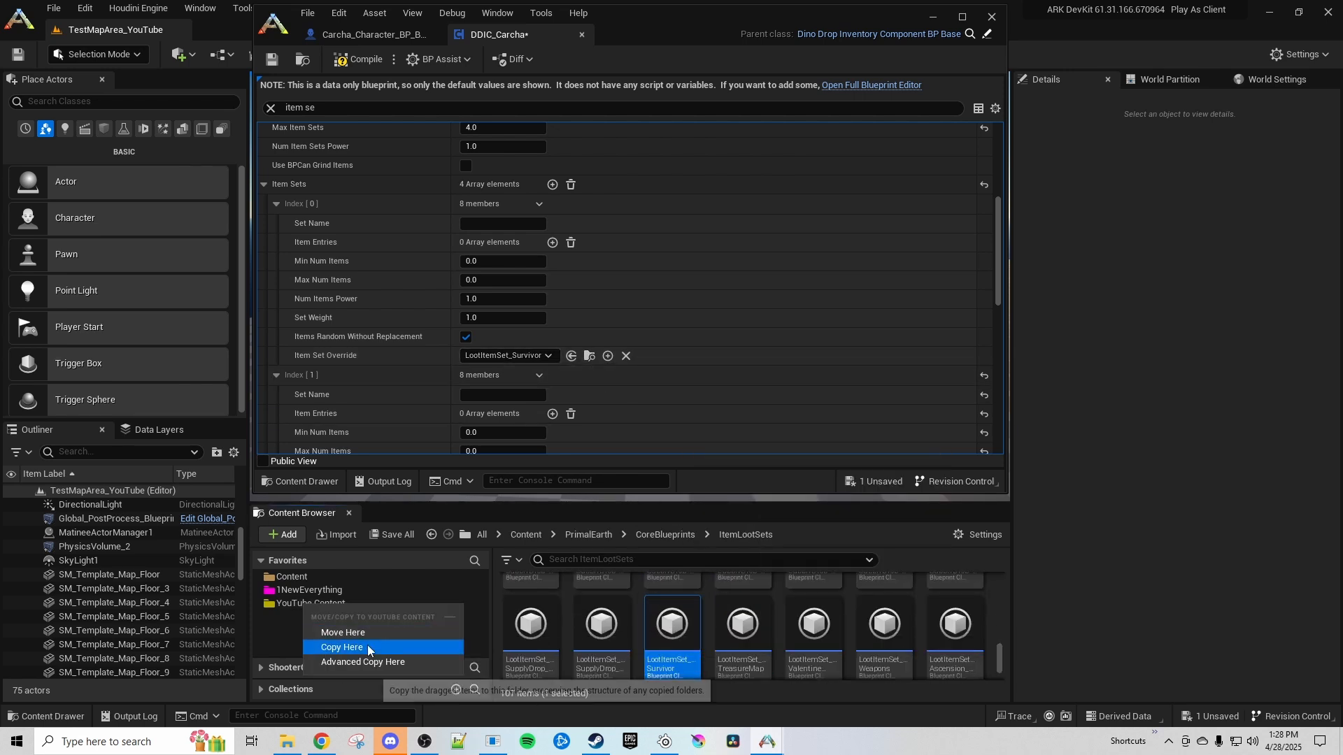
{"action": "left_click", "coordinate": [406, 644]}
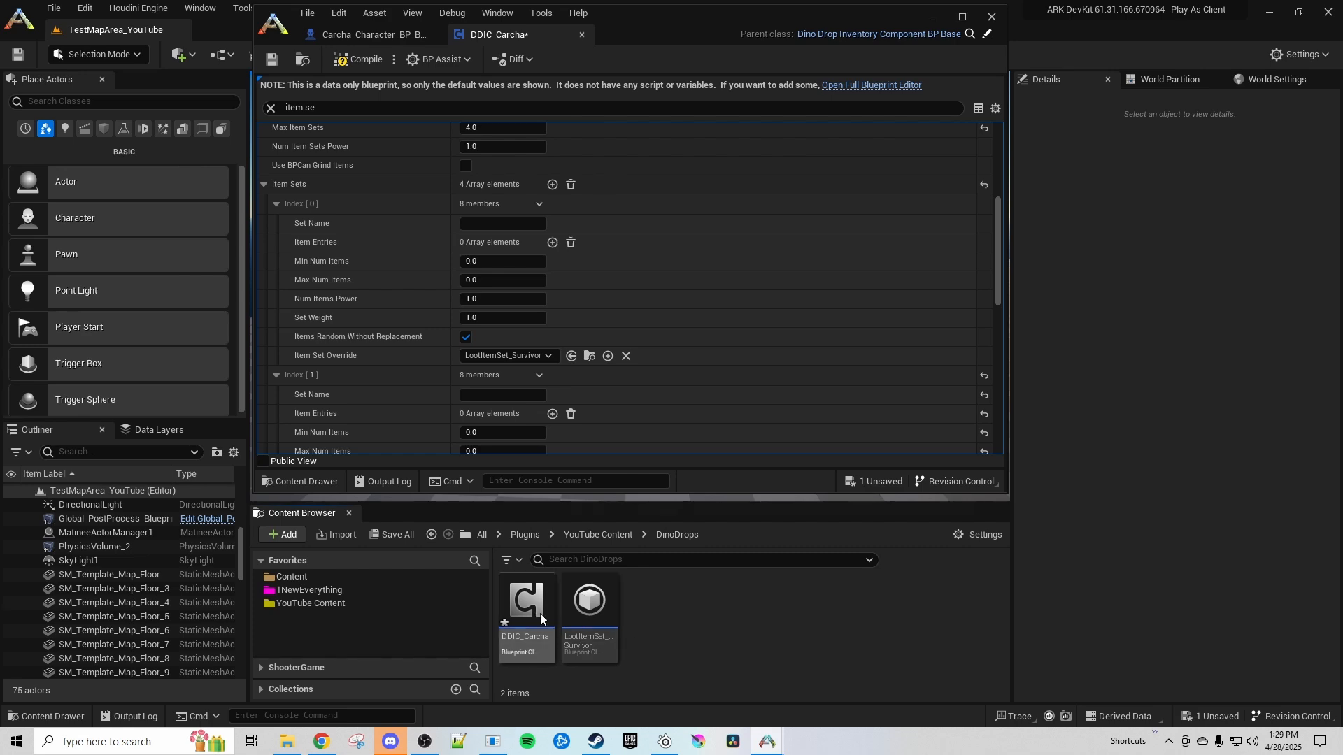
Rename the copied loot item set in the DinoDrops folder as LootItemSet_Carcha
{"action": "right_click", "coordinate": [539, 614]}
{"action": "left_click", "coordinate": [653, 658]}
{"action": "right_click", "coordinate": [588, 621]}
{"action": "left_click", "coordinate": [643, 283]}
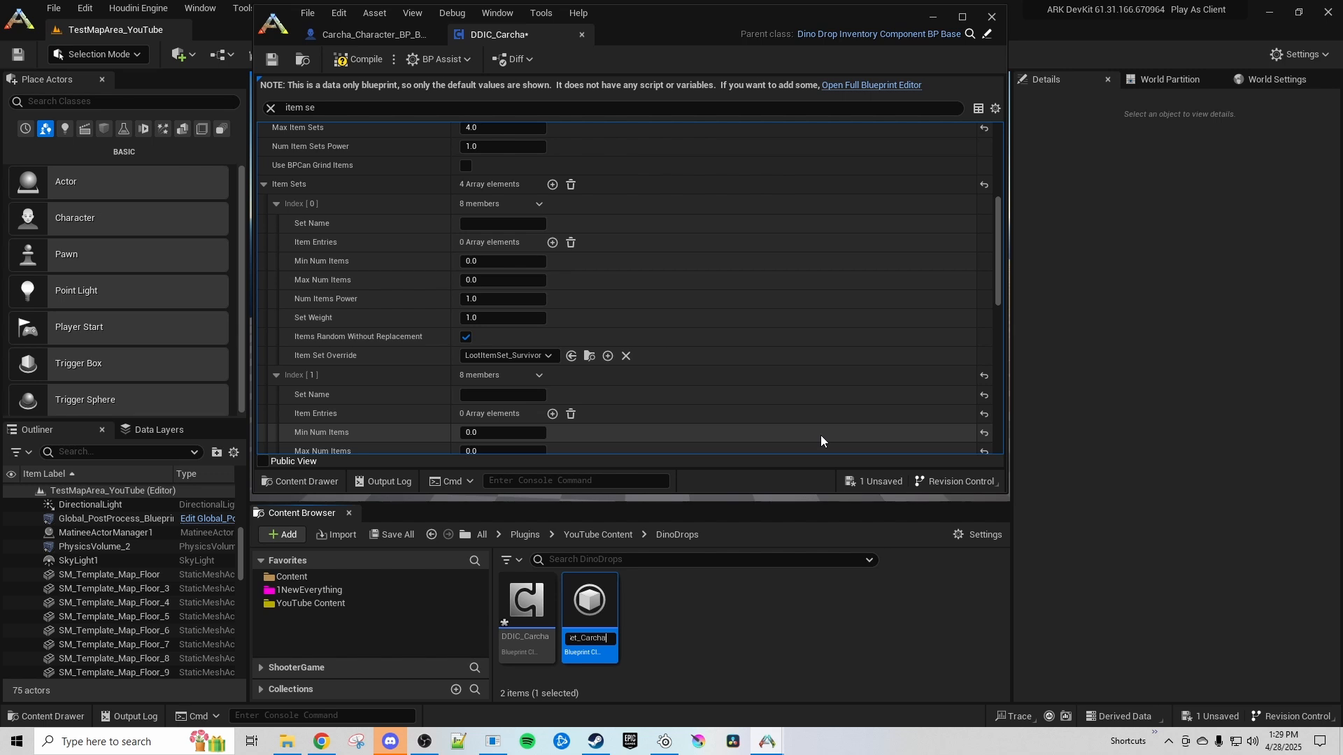
{"action": "type", "text": "Carcha"}
{"action": "key", "text": "Return"}
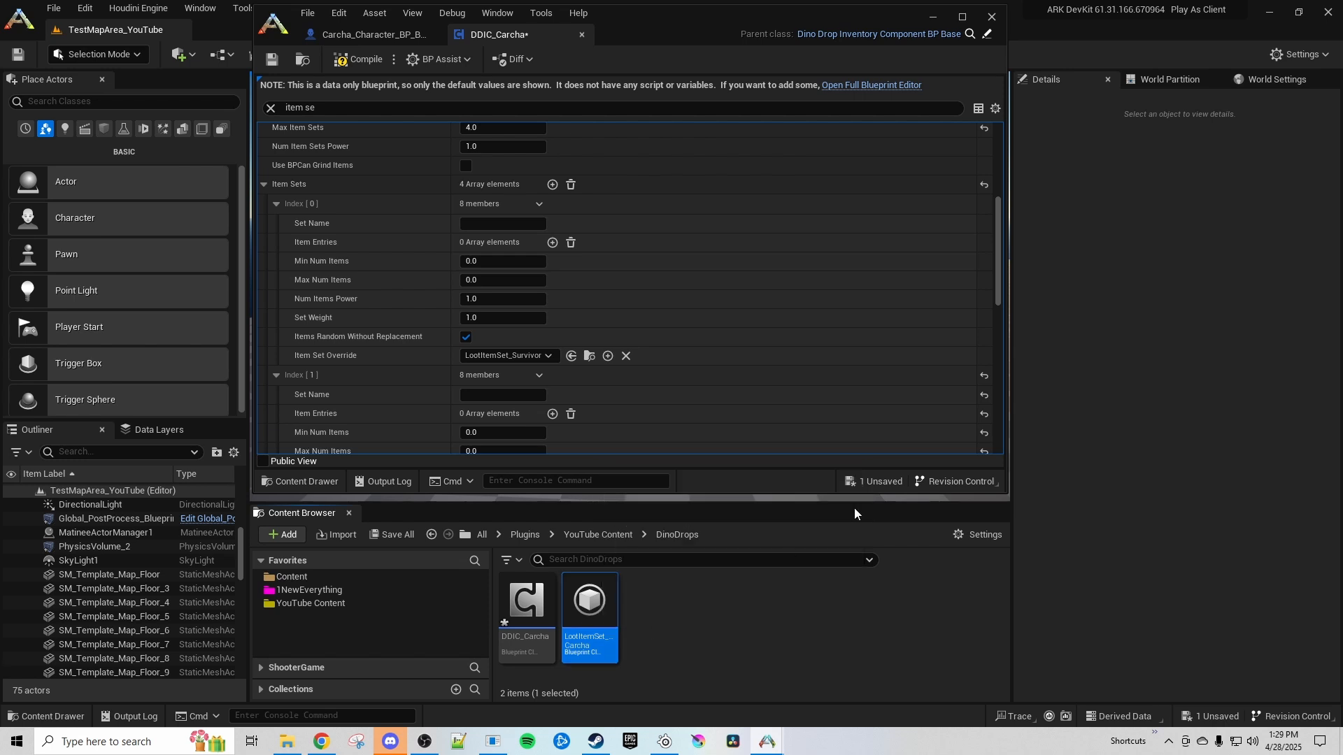
Assign LootItemSet_Carcha as the Item Set Override for all four Item Sets entries, indexes 0 to 3
{"action": "scroll", "coordinate": [584, 329], "scroll_direction": "down", "scroll_amount": 2}
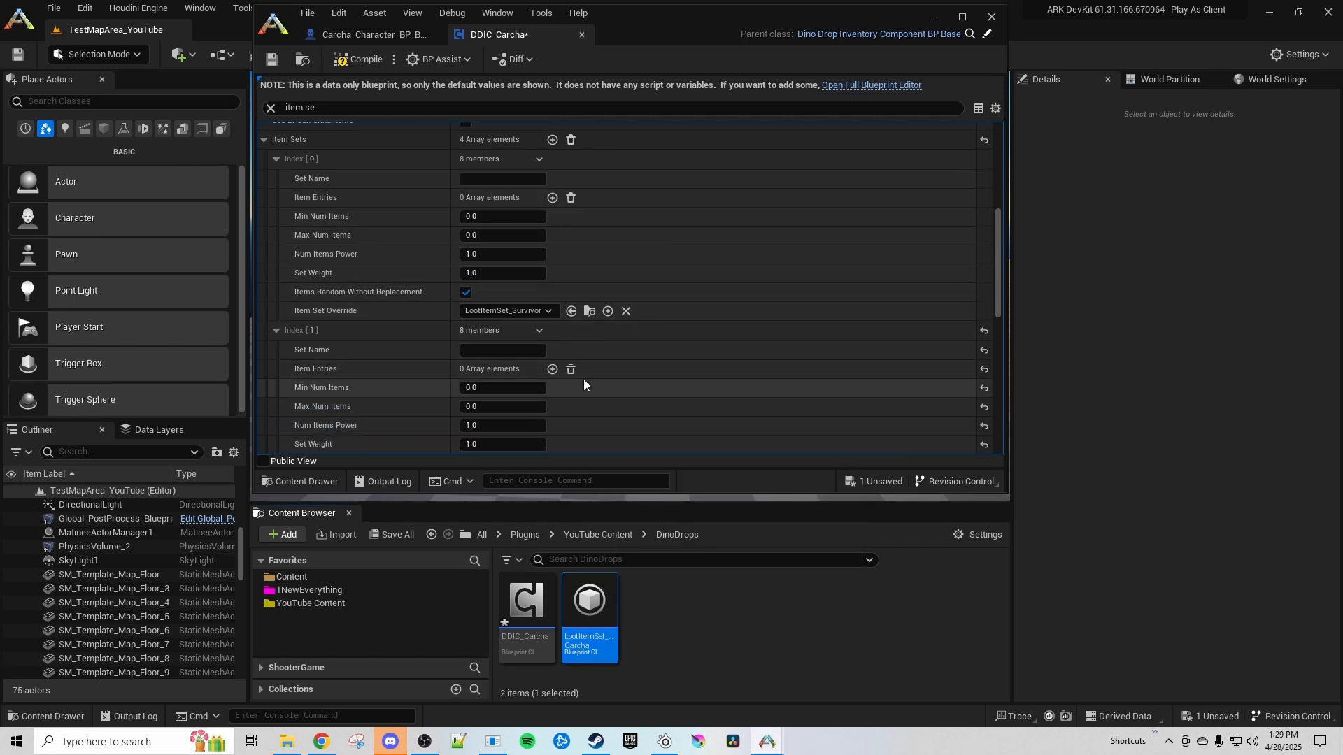
{"action": "left_click", "coordinate": [571, 311]}
{"action": "scroll", "coordinate": [617, 388], "scroll_direction": "down", "scroll_amount": 3}
{"action": "left_click", "coordinate": [569, 412]}
{"action": "scroll", "coordinate": [614, 355], "scroll_direction": "down", "scroll_amount": 5}
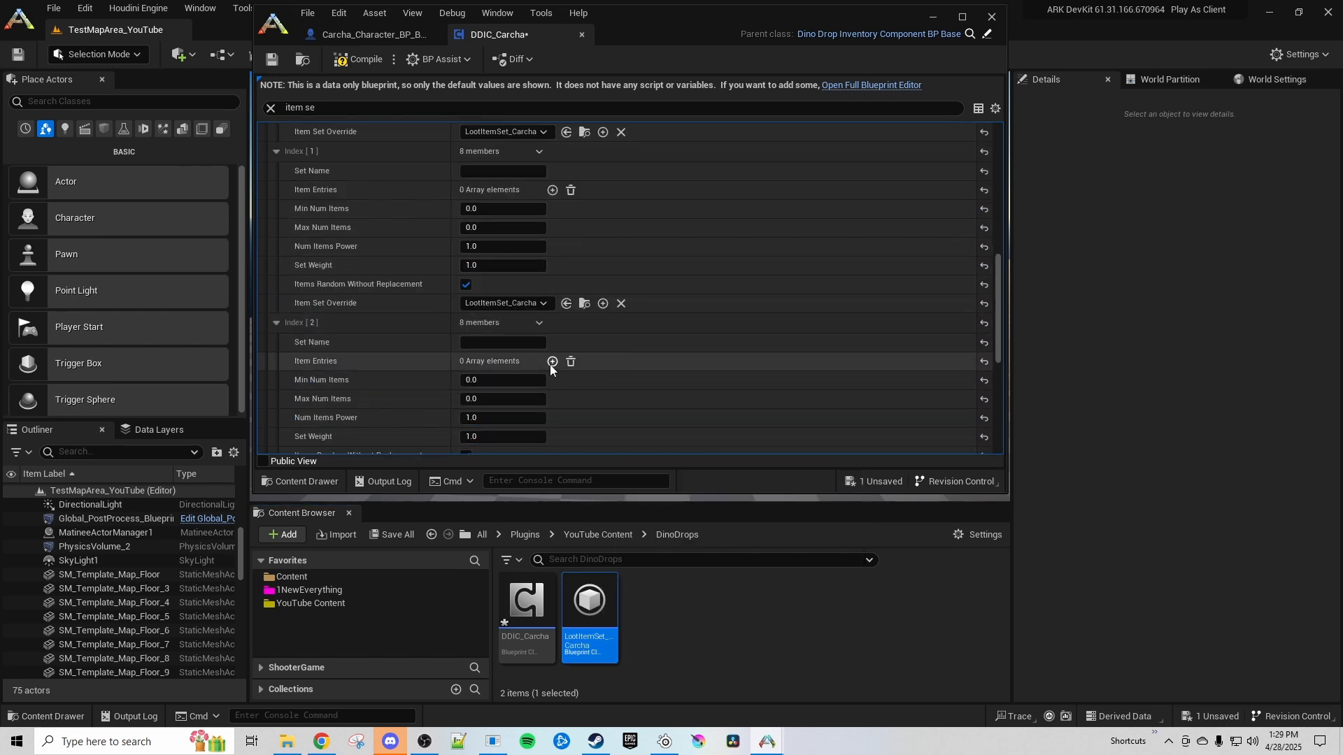
{"action": "scroll", "coordinate": [550, 363], "scroll_direction": "down", "scroll_amount": 4}
{"action": "left_click", "coordinate": [573, 384]}
{"action": "scroll", "coordinate": [573, 388], "scroll_direction": "down", "scroll_amount": 5}
{"action": "left_click", "coordinate": [571, 446]}
{"action": "scroll", "coordinate": [601, 405], "scroll_direction": "down", "scroll_amount": 4}
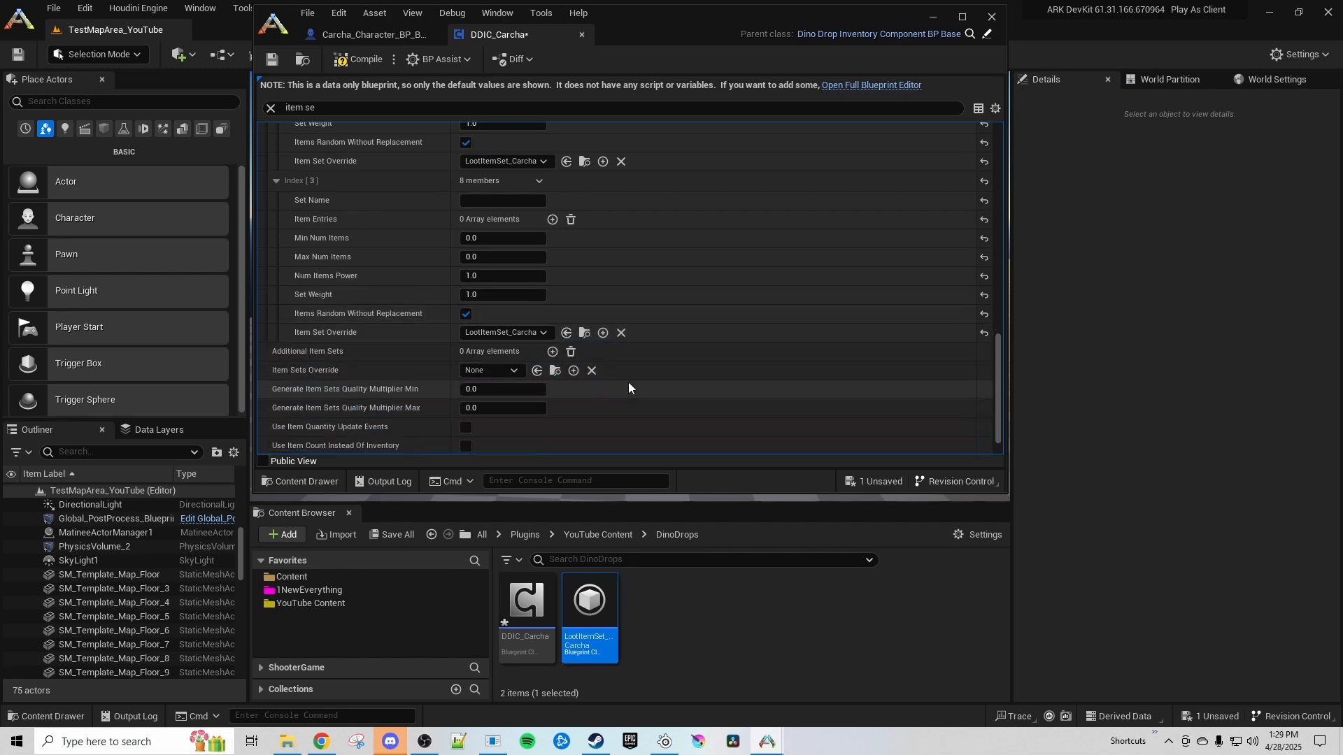
Collapse the Item Sets entries and enlarge the blueprint editor window
{"action": "scroll", "coordinate": [279, 319], "scroll_direction": "up", "scroll_amount": 10}
{"action": "scroll", "coordinate": [336, 329], "scroll_direction": "up", "scroll_amount": 5}
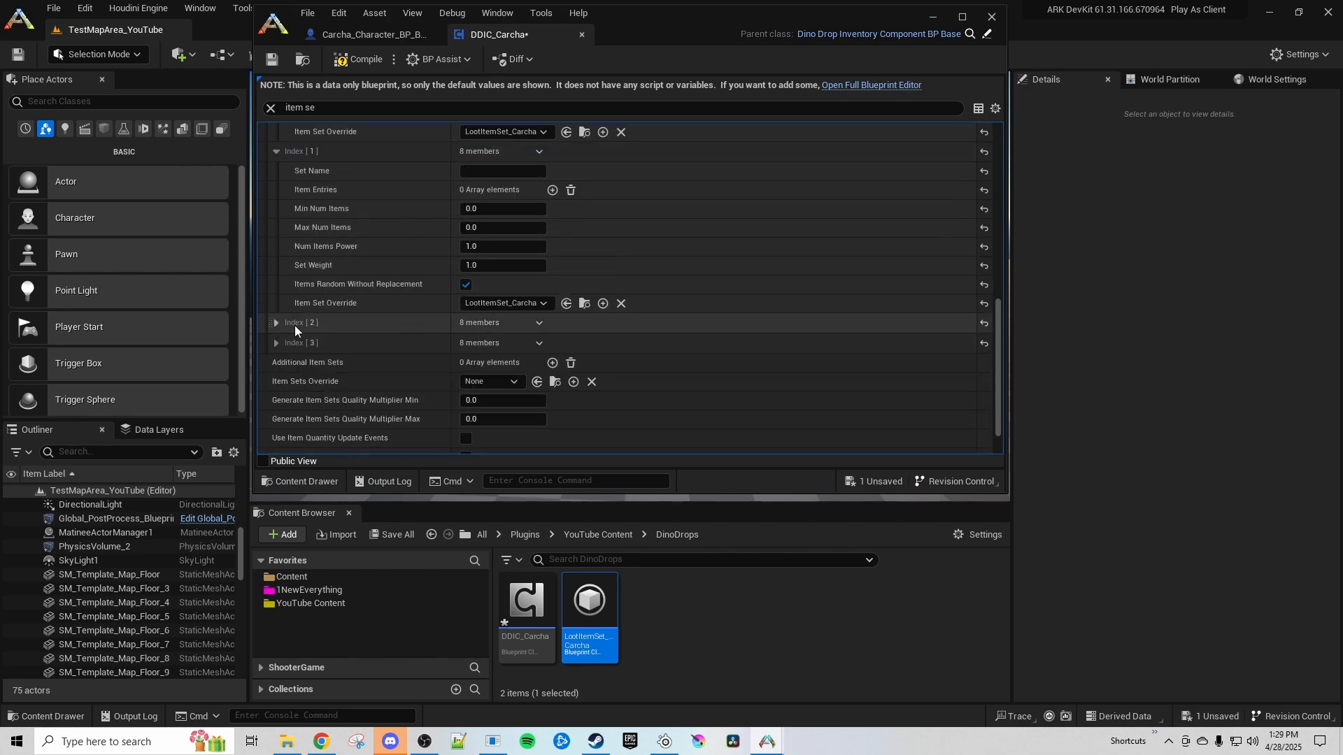
{"action": "left_click", "coordinate": [277, 316]}
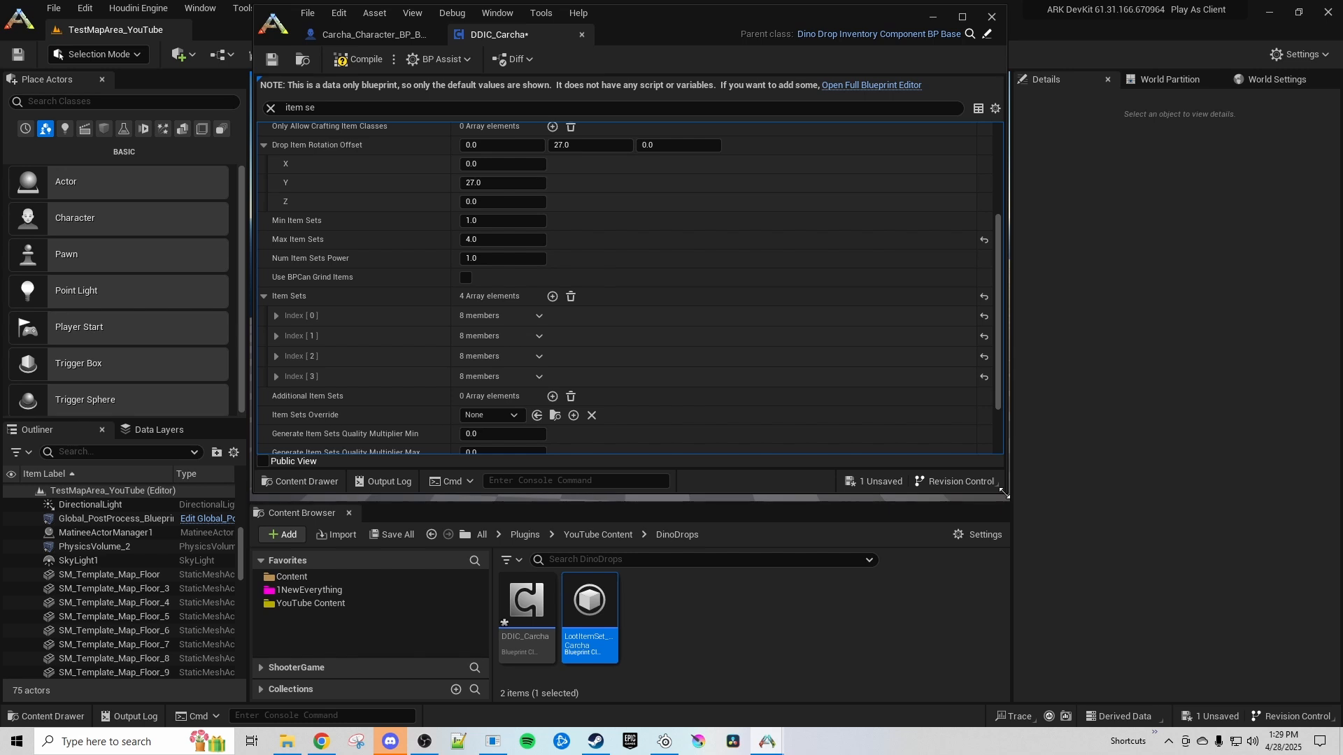
{"action": "left_click_drag", "start_coordinate": [1002, 497], "coordinate": [1118, 568]}
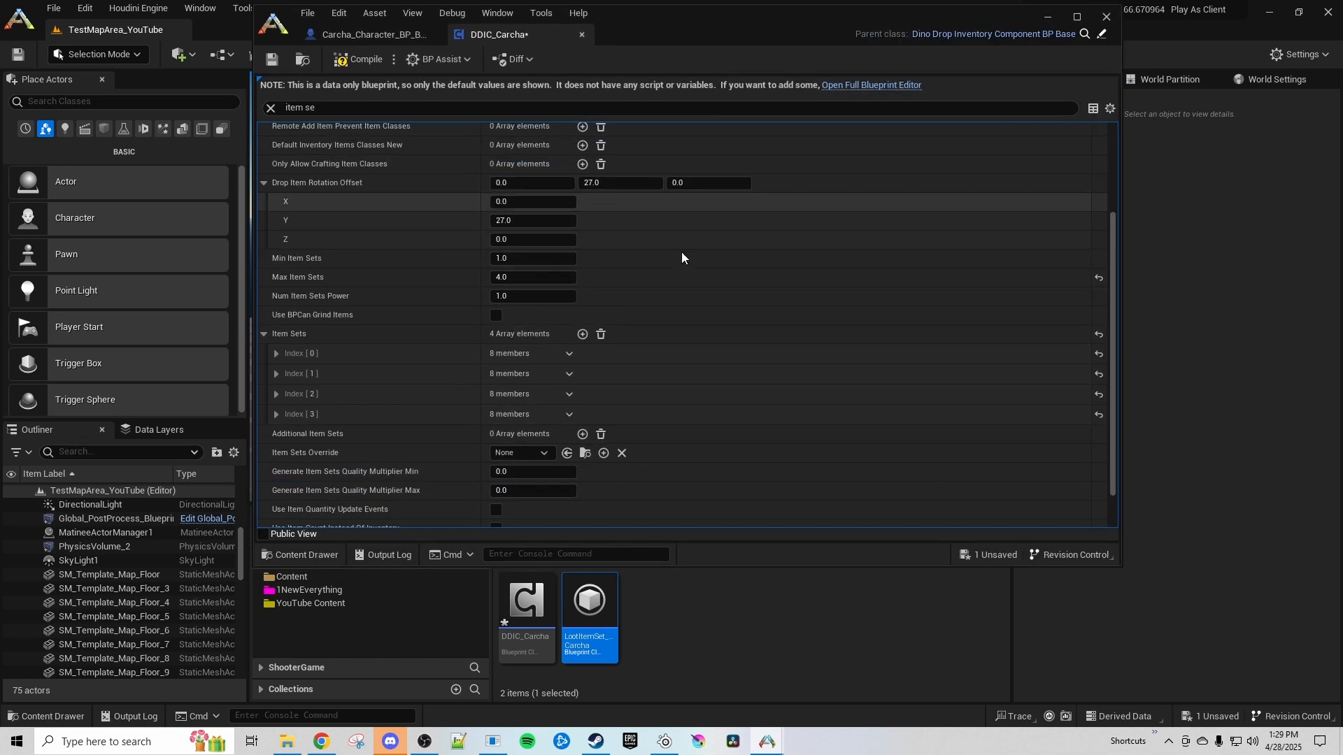
Review the item count, Set Weight and Item Set Override fields in the individual Item Sets entries of DDIC_Carcha
{"action": "left_click", "coordinate": [277, 394]}
{"action": "left_click", "coordinate": [276, 374]}
{"action": "left_click", "coordinate": [276, 354]}
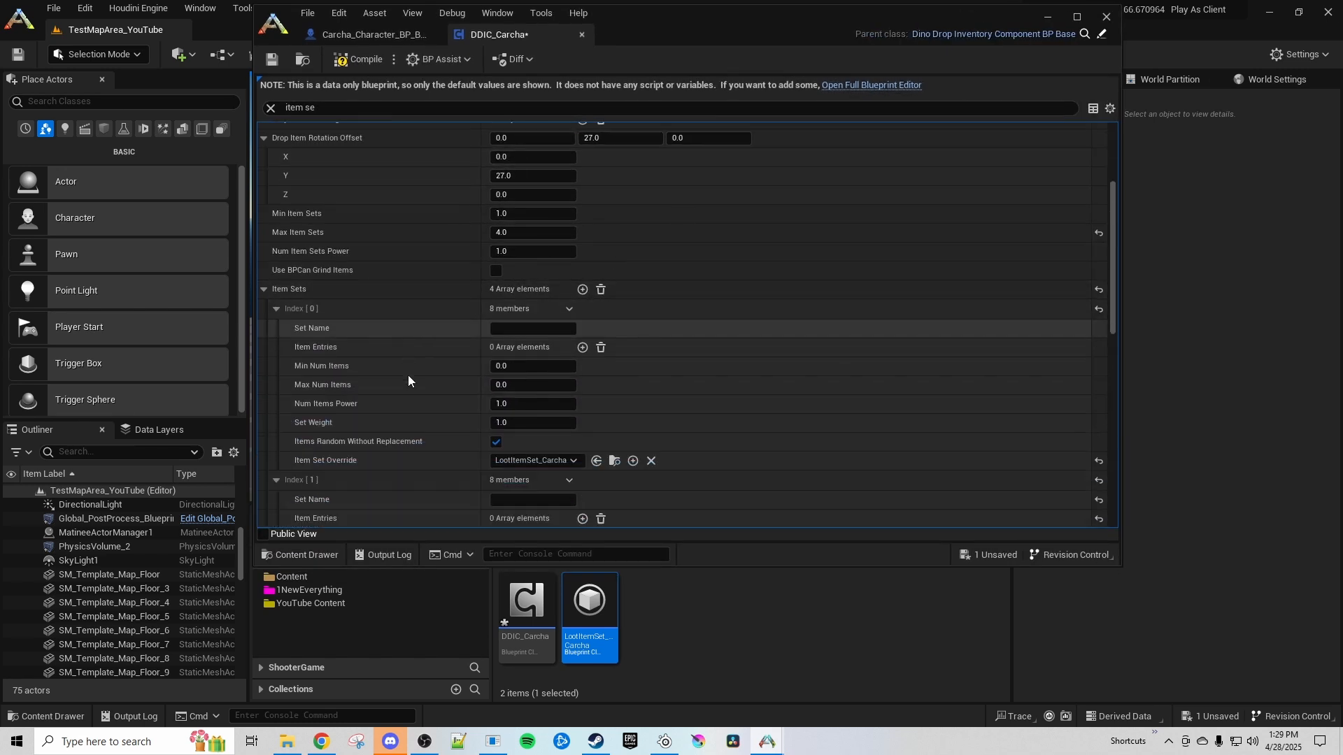
{"action": "scroll", "coordinate": [408, 375], "scroll_direction": "down", "scroll_amount": 3}
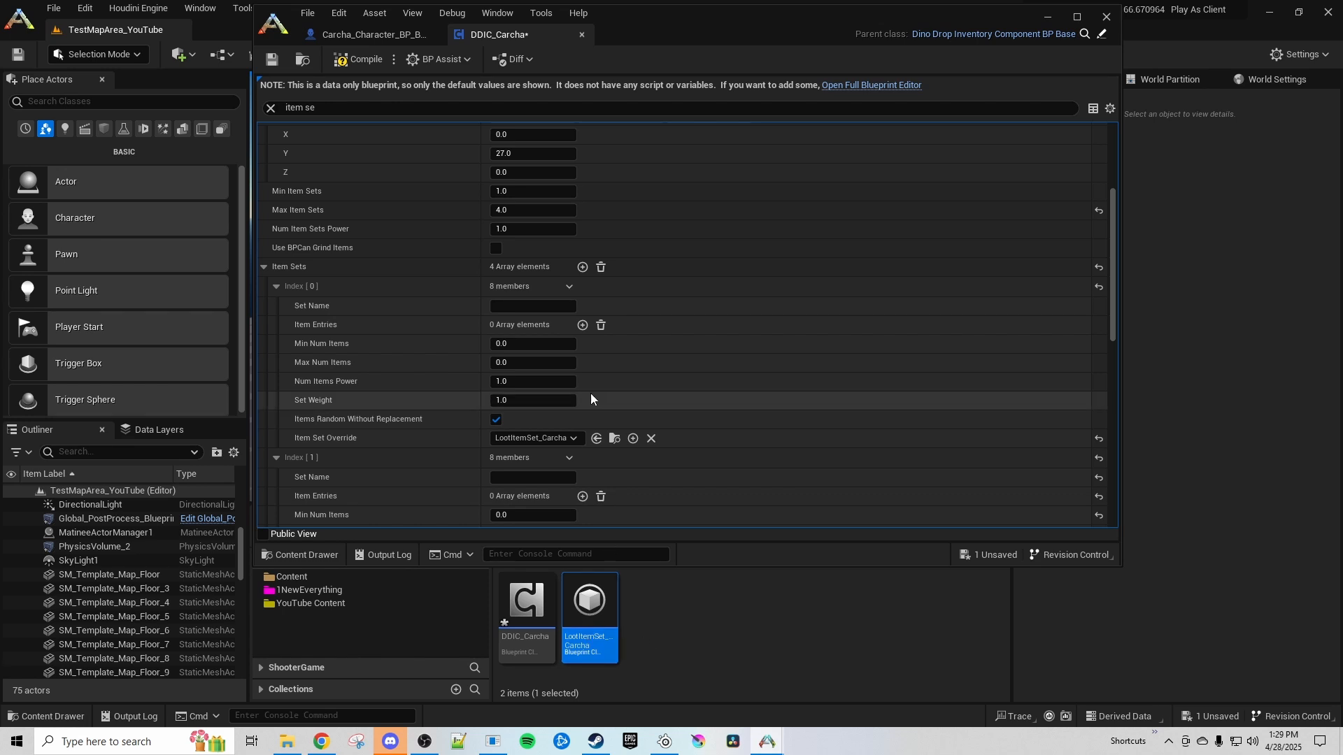
{"action": "scroll", "coordinate": [591, 393], "scroll_direction": "down", "scroll_amount": 1}
{"action": "left_click", "coordinate": [278, 266]}
{"action": "left_click", "coordinate": [275, 287]}
{"action": "left_click", "coordinate": [275, 308]}
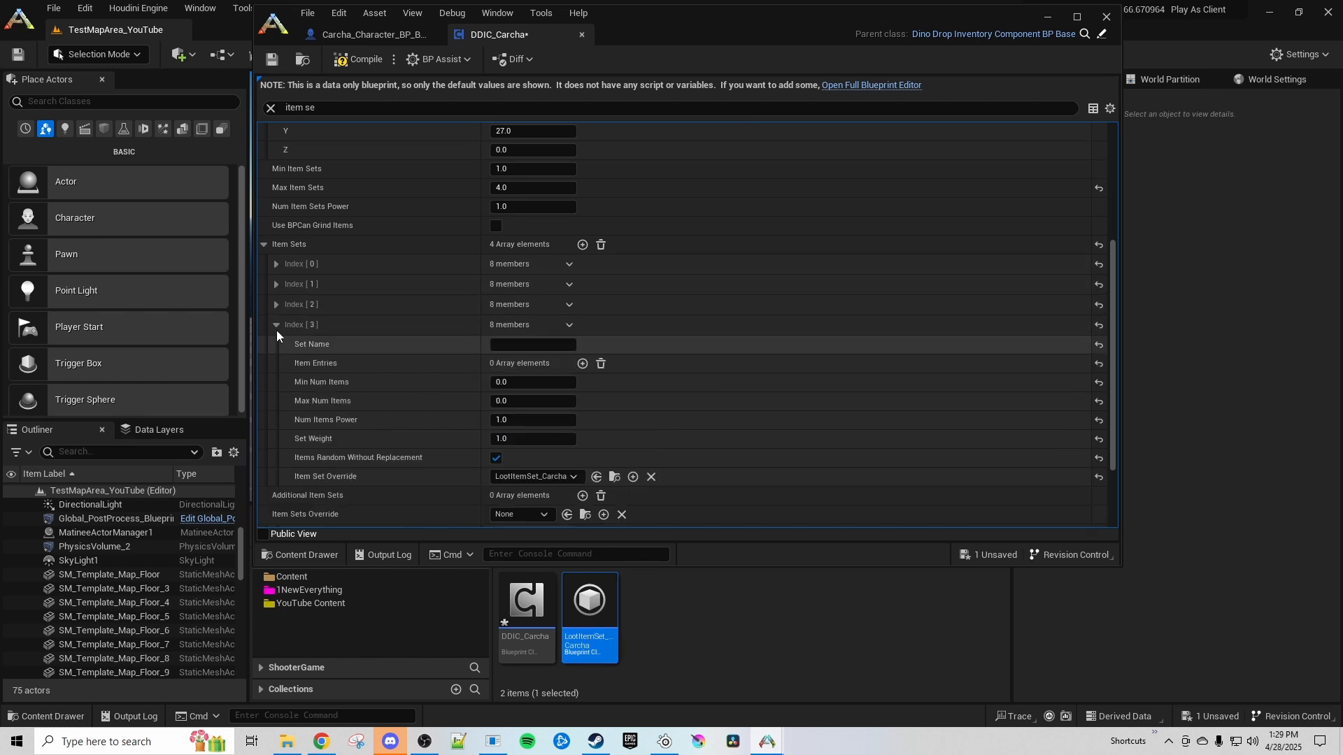
{"action": "left_click", "coordinate": [275, 329]}
{"action": "left_click", "coordinate": [276, 366]}
{"action": "left_click", "coordinate": [276, 346]}
{"action": "left_click", "coordinate": [277, 326]}
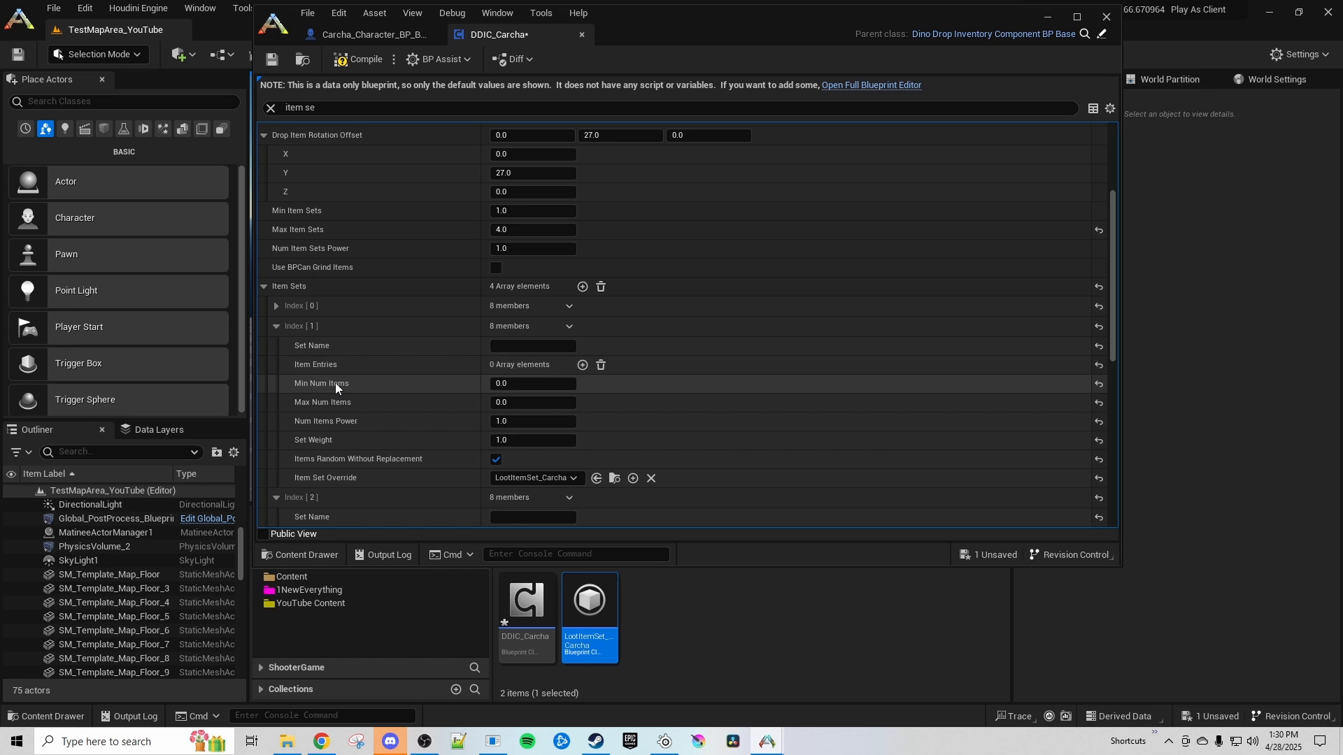
Collapse the remaining expanded Item Sets entries and save DDIC_Carcha
{"action": "left_click", "coordinate": [277, 326]}
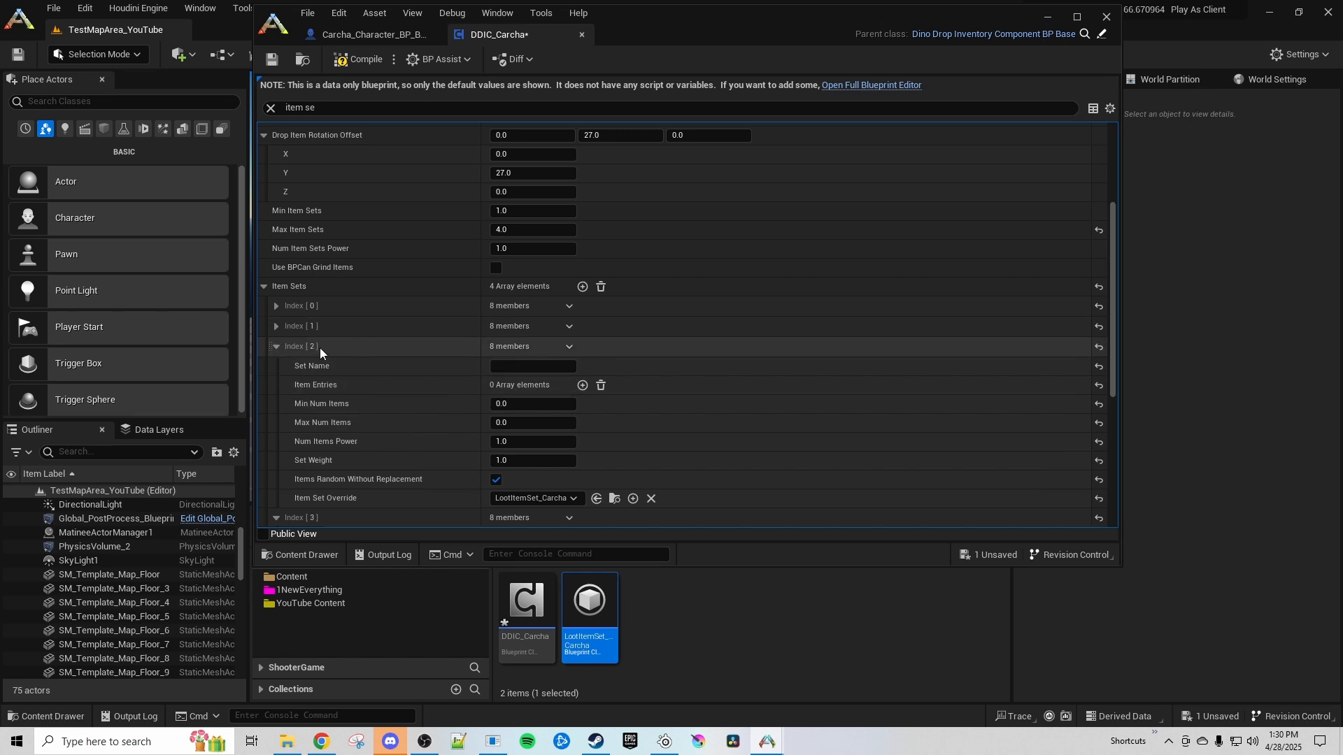
{"action": "left_click", "coordinate": [320, 346]}
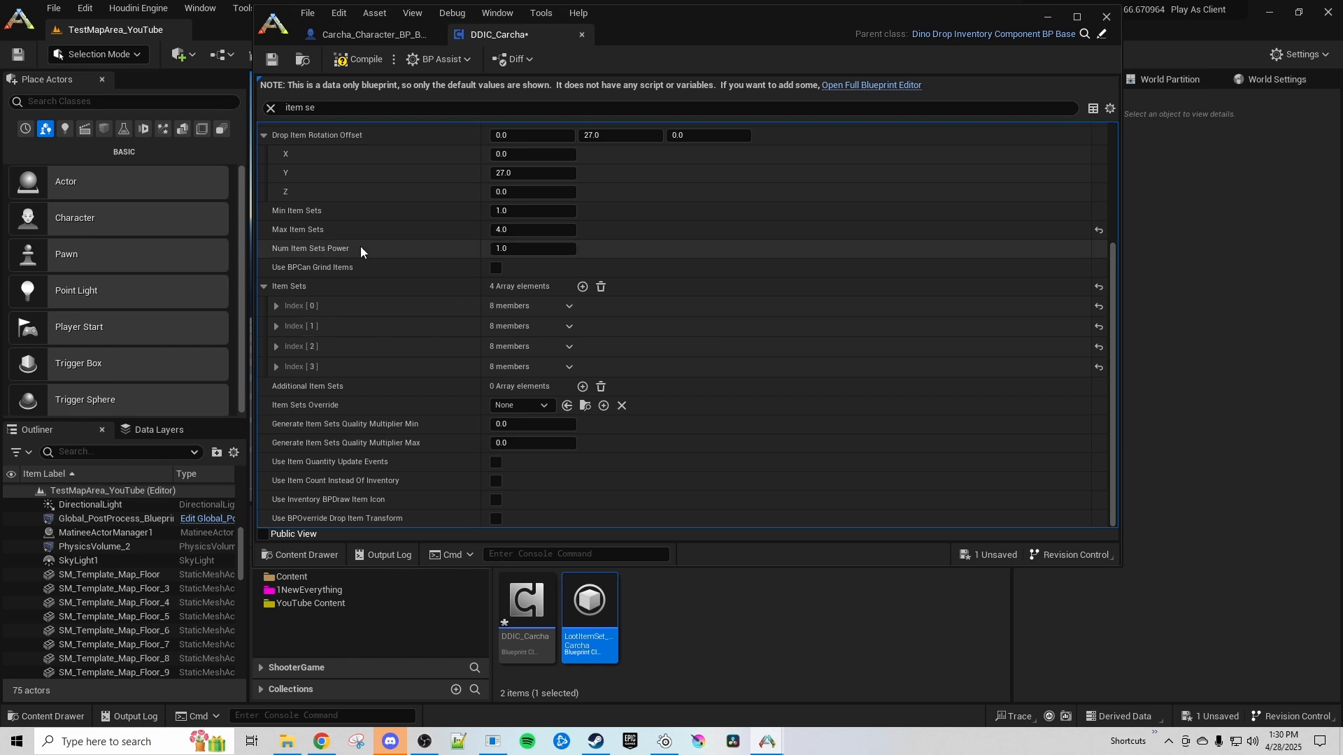
{"action": "key", "text": "ctrl+s"}
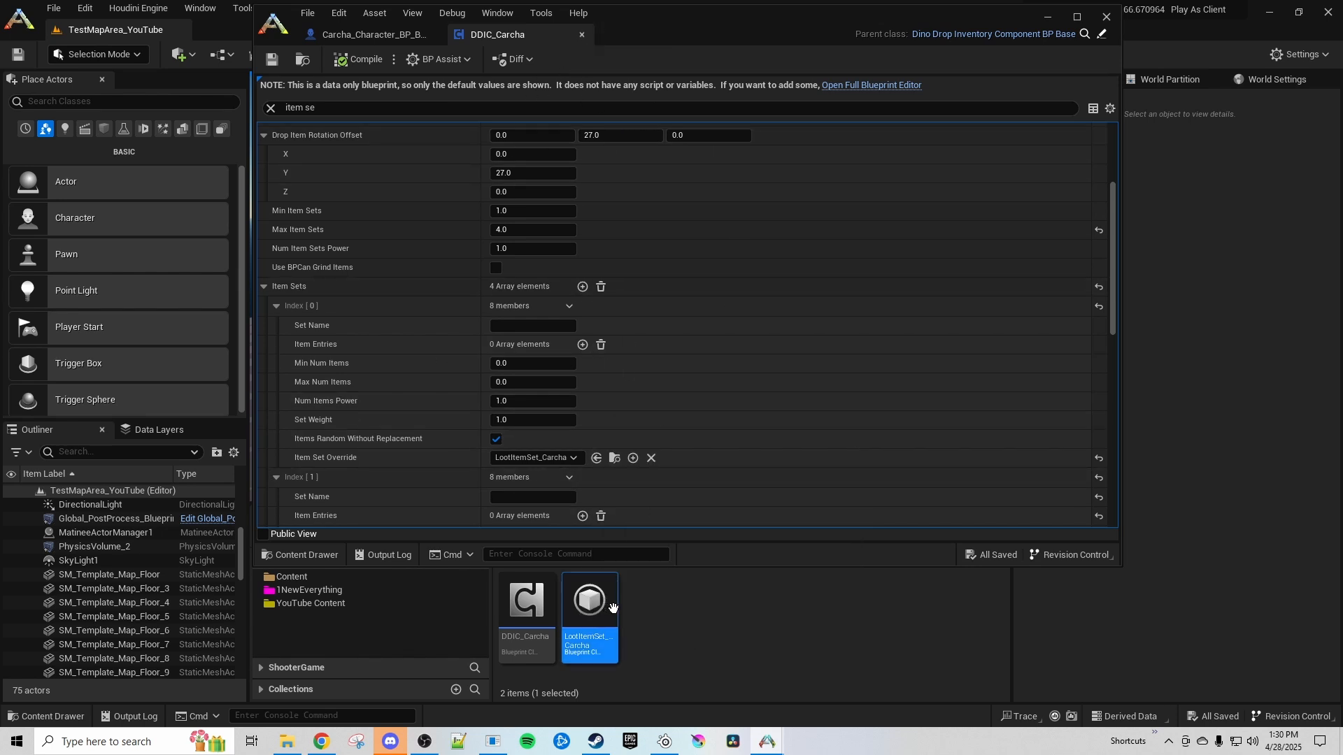
Open the LootItemSet_Carcha blueprint from the DinoDrops folder and expand its item entries, including indexes 0 and 1
{"action": "left_click", "coordinate": [629, 610]}
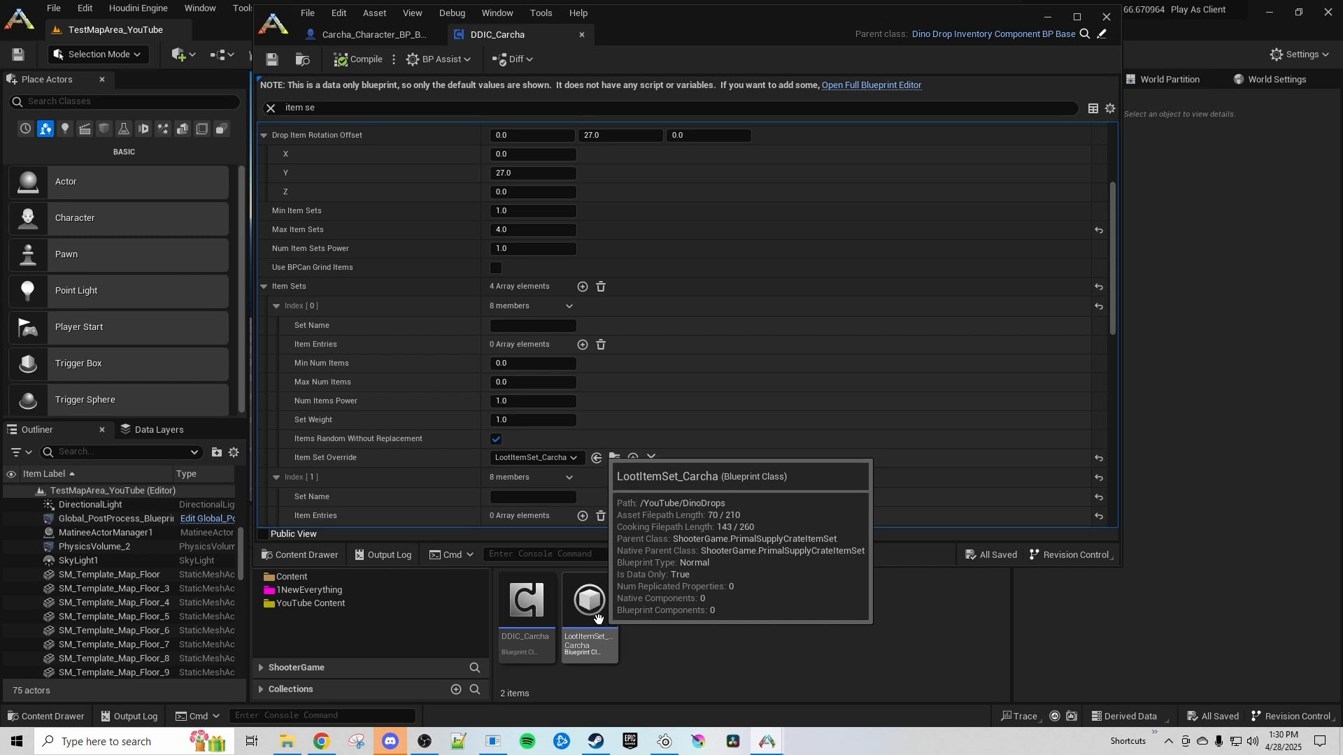
{"action": "double_click", "coordinate": [584, 628]}
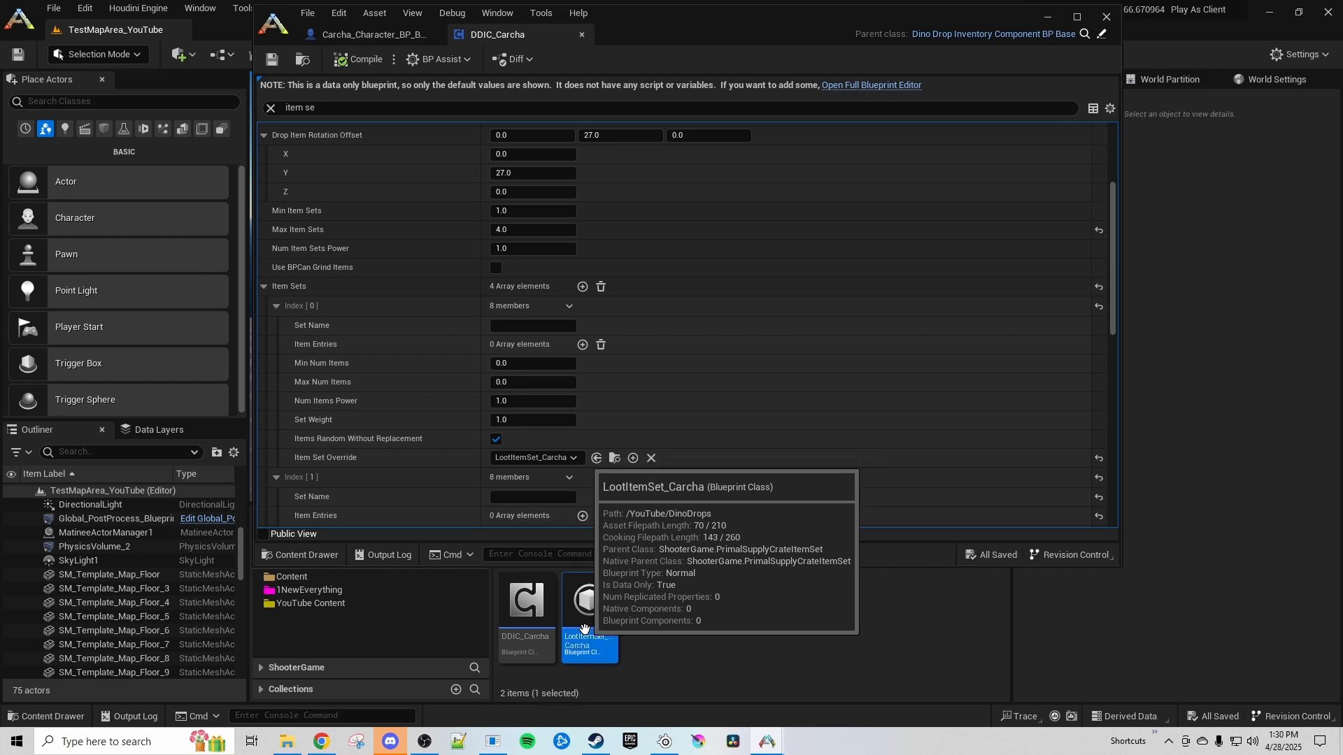
{"action": "left_click", "coordinate": [288, 206]}
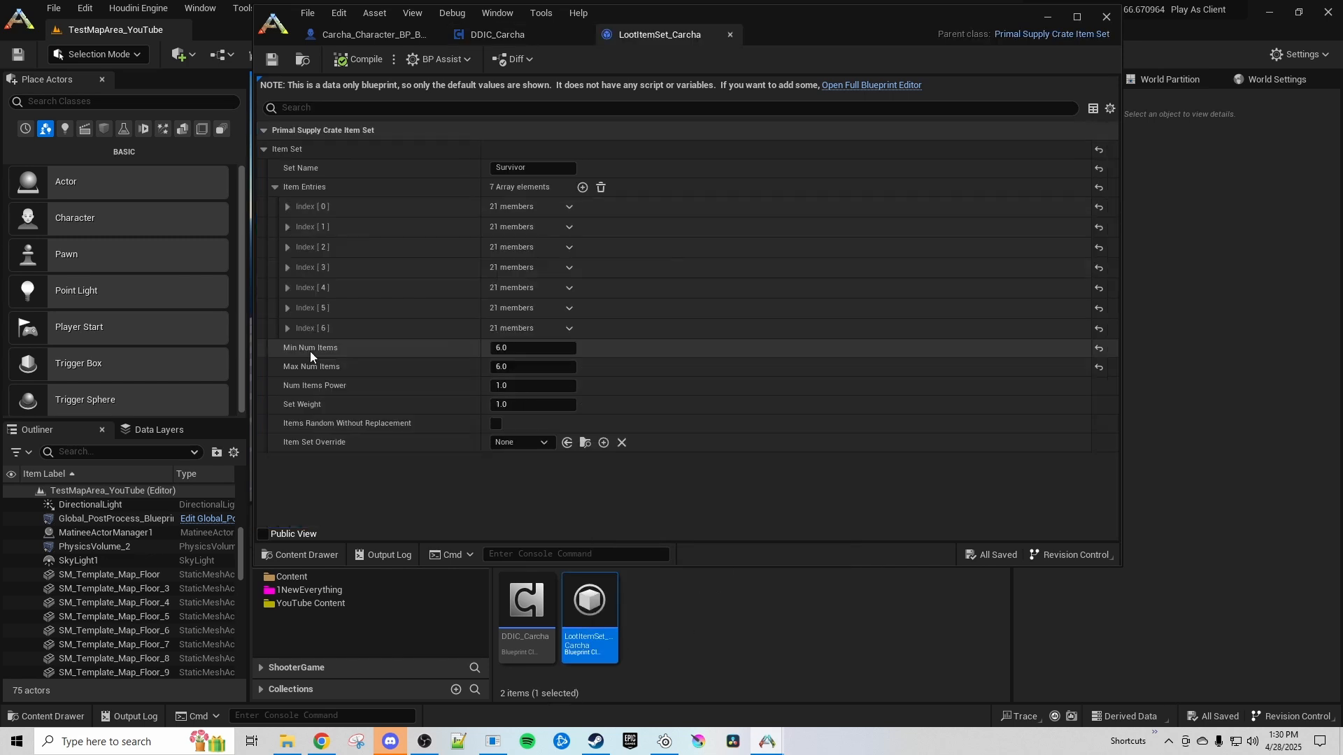
{"action": "left_click", "coordinate": [289, 307]}
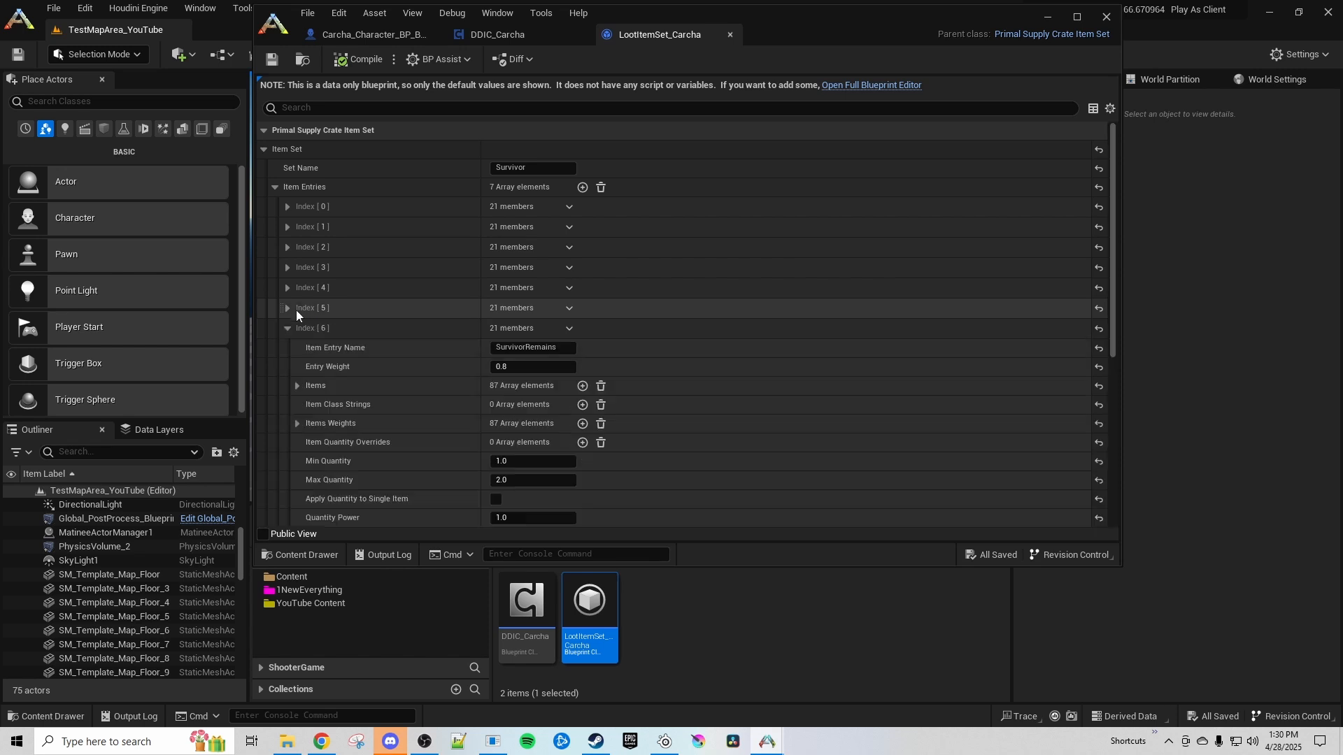
{"action": "left_click", "coordinate": [288, 227]}
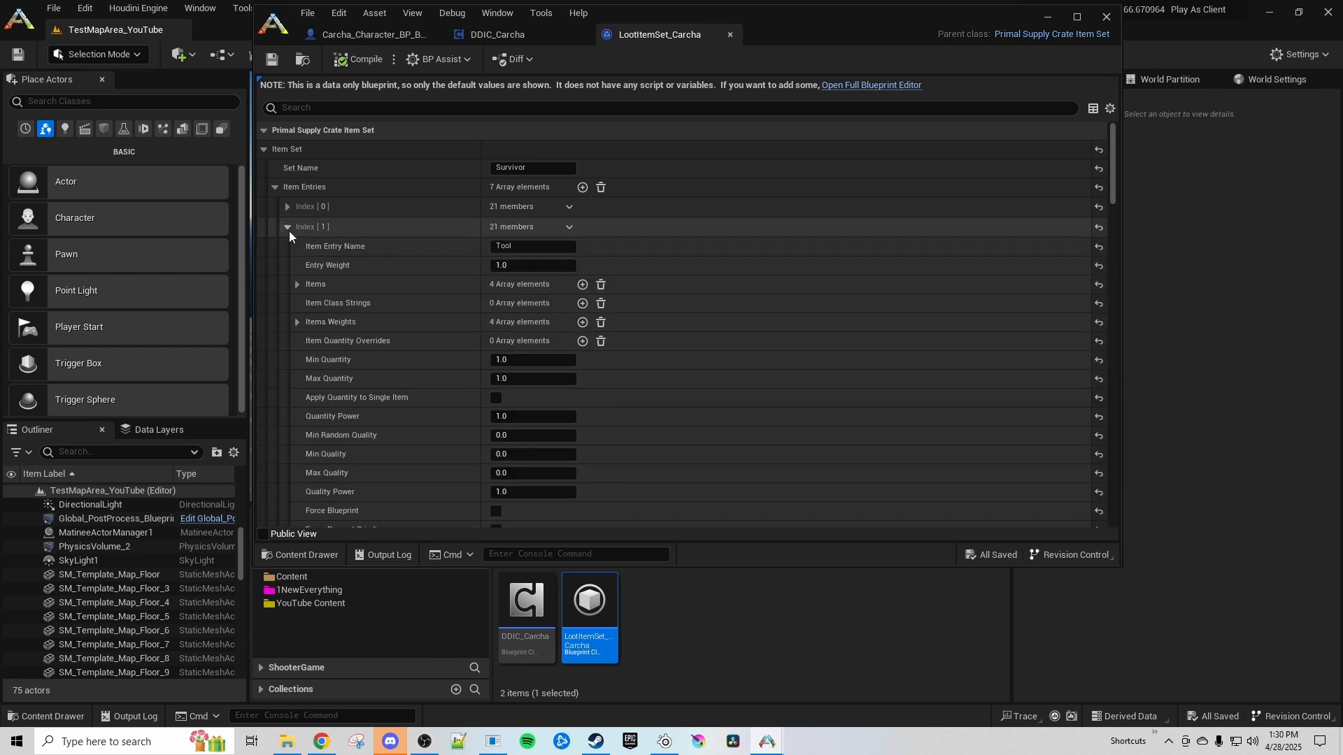
{"action": "left_click", "coordinate": [287, 206]}
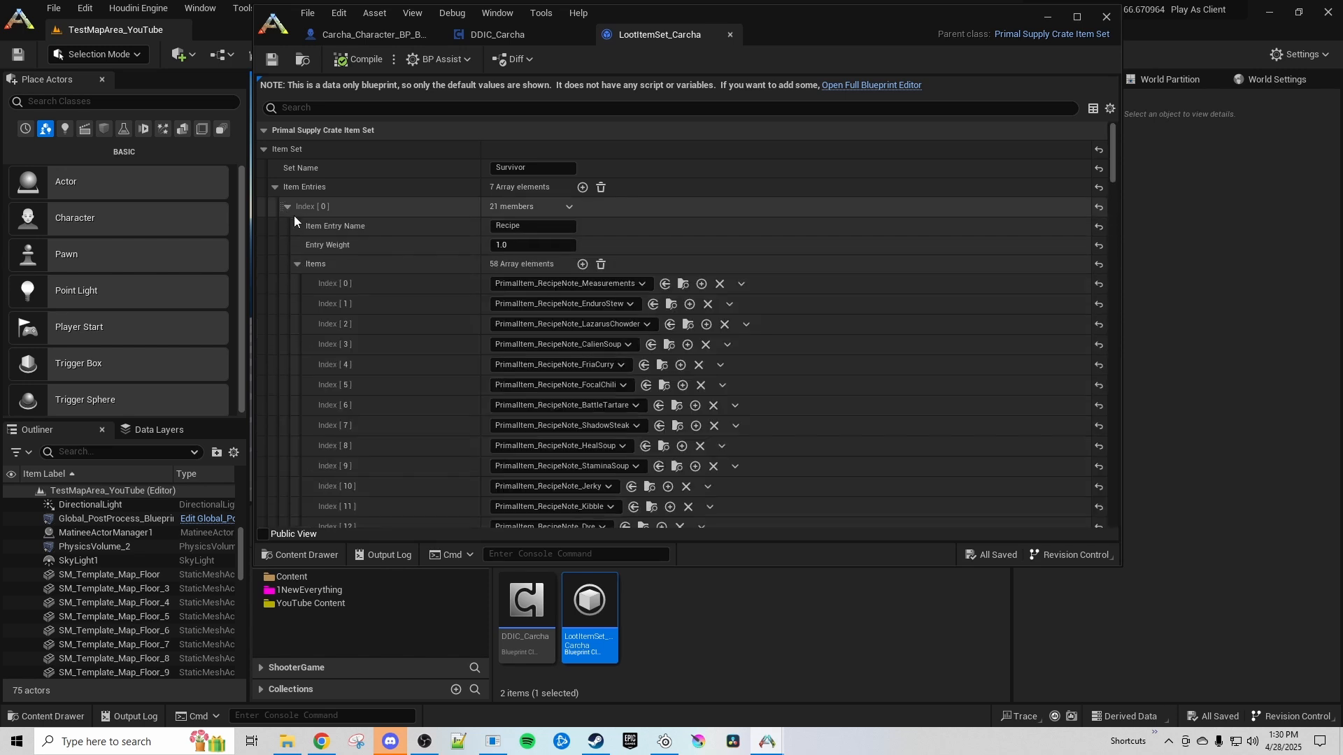
Examine the Items list, Items Weights and quantity fields of the Recipe entry at index 0
{"action": "left_click", "coordinate": [297, 263]}
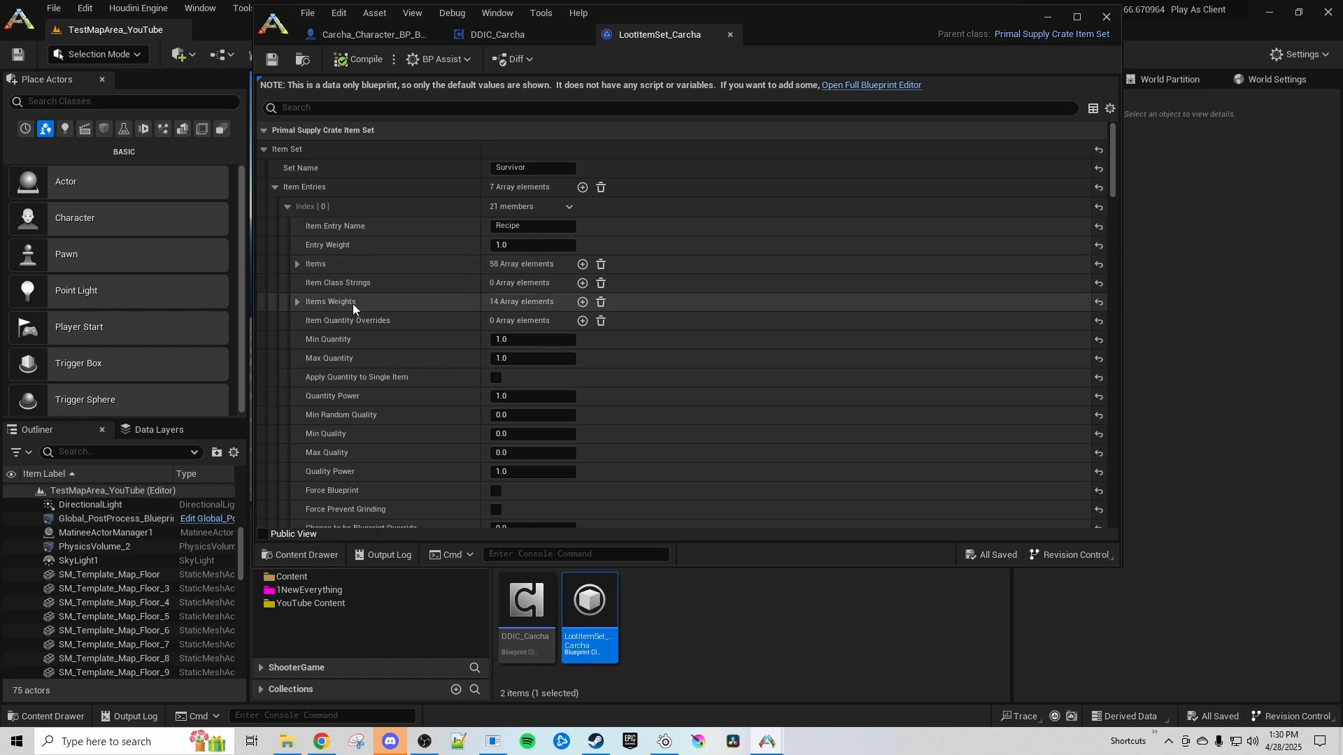
{"action": "scroll", "coordinate": [371, 321], "scroll_direction": "down", "scroll_amount": 5}
{"action": "scroll", "coordinate": [465, 392], "scroll_direction": "up", "scroll_amount": 5}
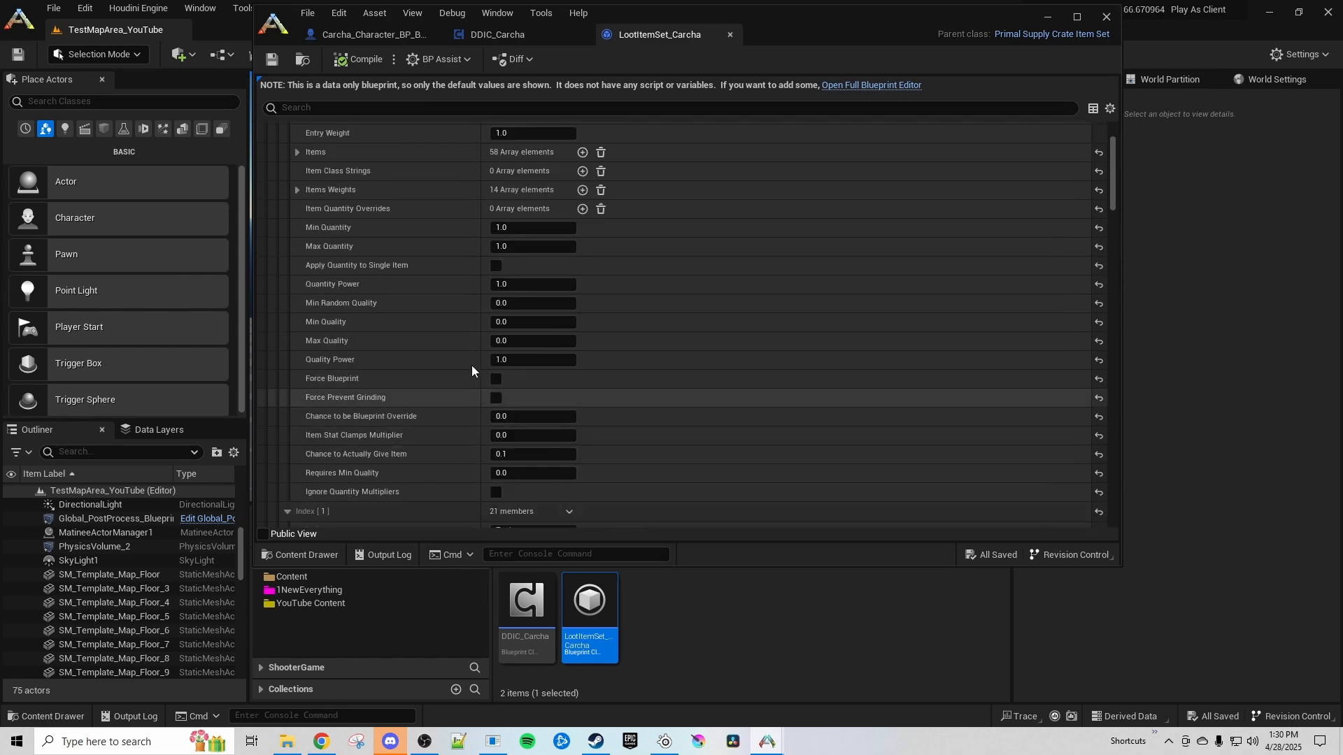
{"action": "left_click", "coordinate": [296, 301]}
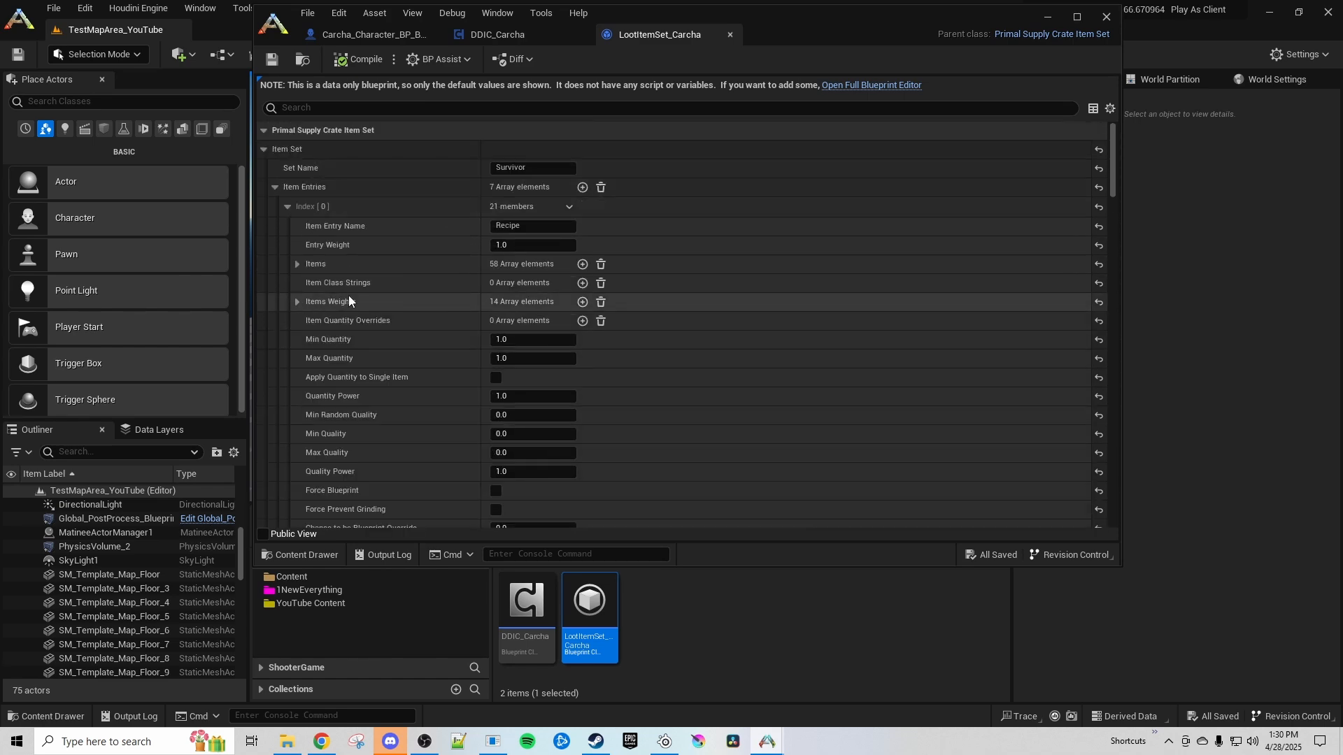
{"action": "scroll", "coordinate": [485, 325], "scroll_direction": "down", "scroll_amount": 3}
{"action": "left_click", "coordinate": [297, 213]}
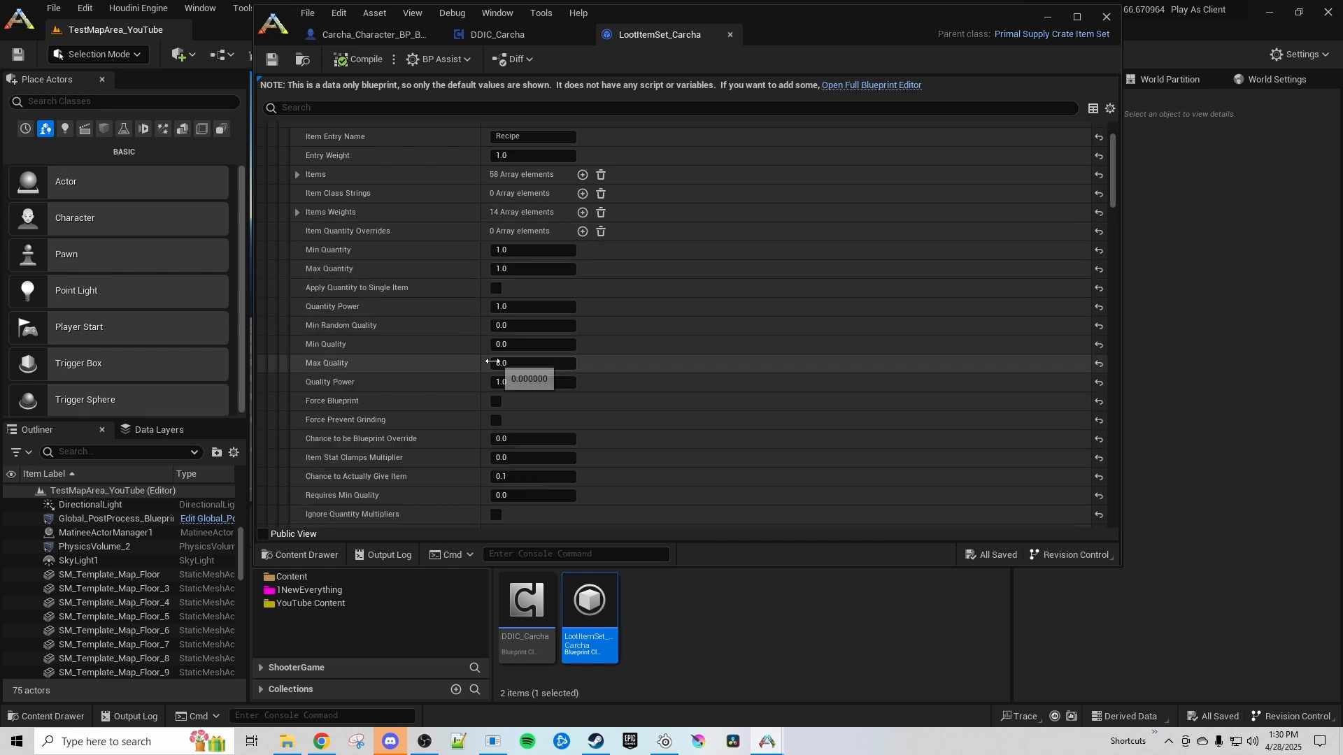
{"action": "scroll", "coordinate": [430, 355], "scroll_direction": "up", "scroll_amount": 1}
{"action": "left_click", "coordinate": [296, 196]}
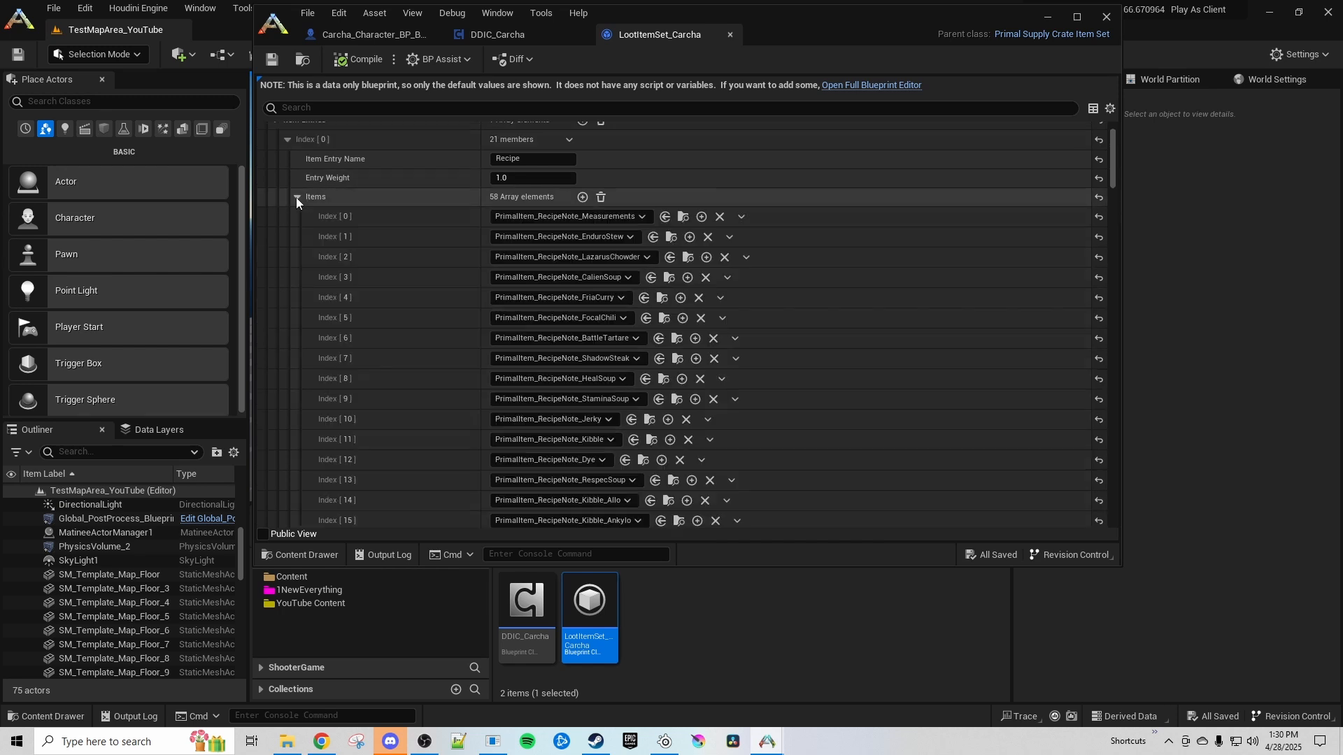
{"action": "scroll", "coordinate": [450, 255], "scroll_direction": "down", "scroll_amount": 15}
{"action": "scroll", "coordinate": [554, 316], "scroll_direction": "up", "scroll_amount": 15}
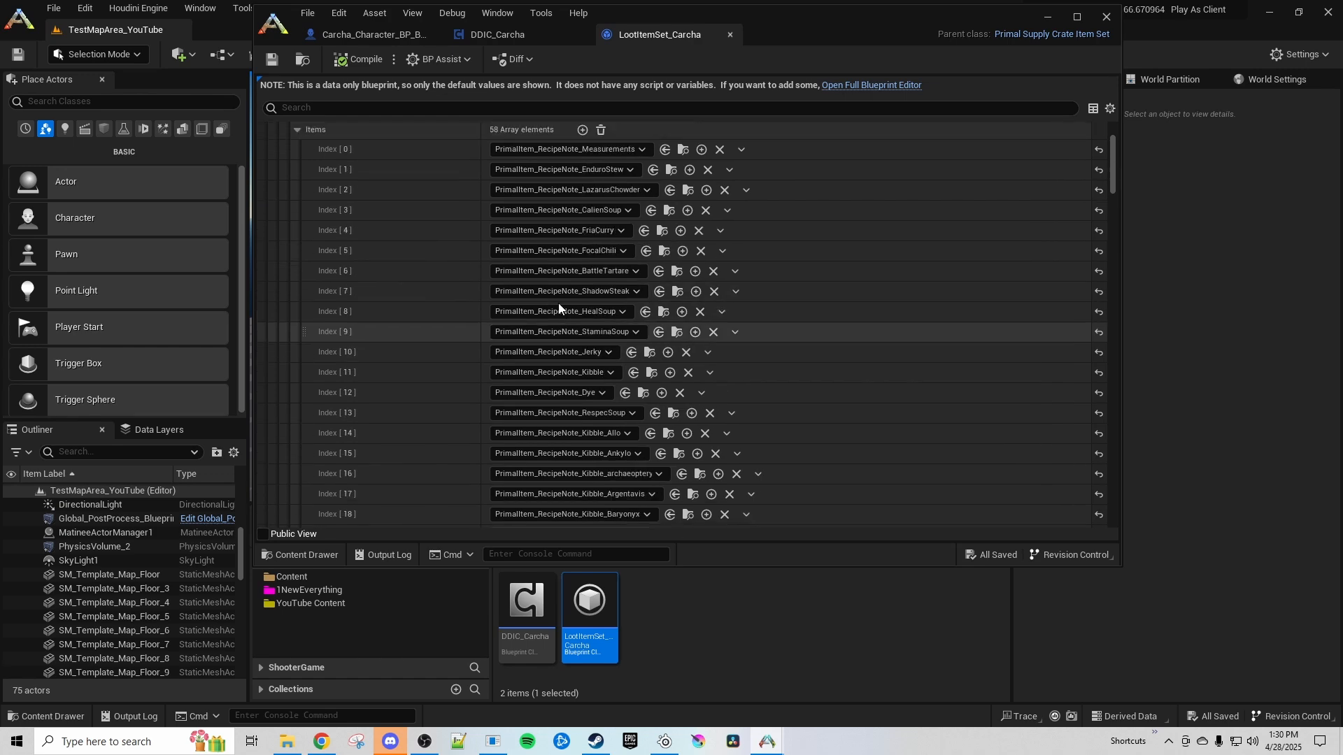
{"action": "left_click", "coordinate": [297, 241]}
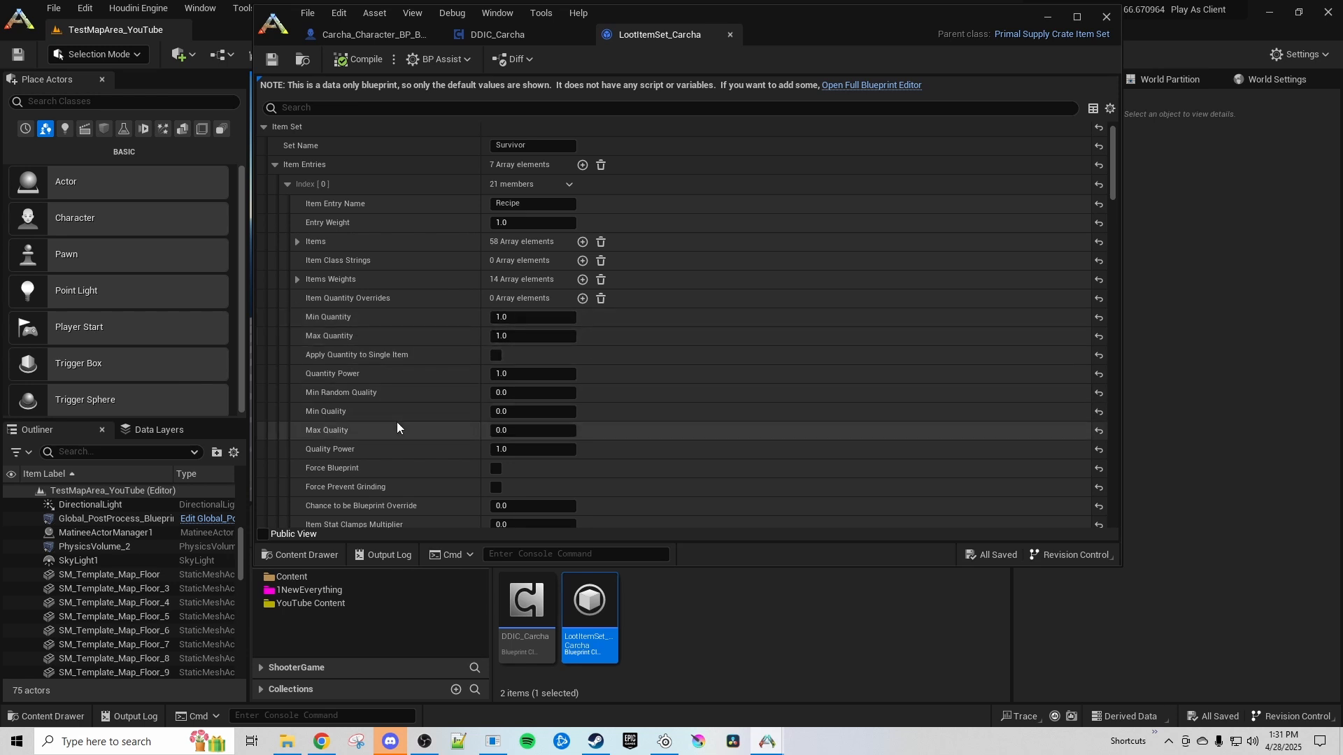
Review the quality, blueprint and Chance to Actually Give Item settings of the Recipe and Tool entries
{"action": "scroll", "coordinate": [397, 423], "scroll_direction": "down", "scroll_amount": 10}
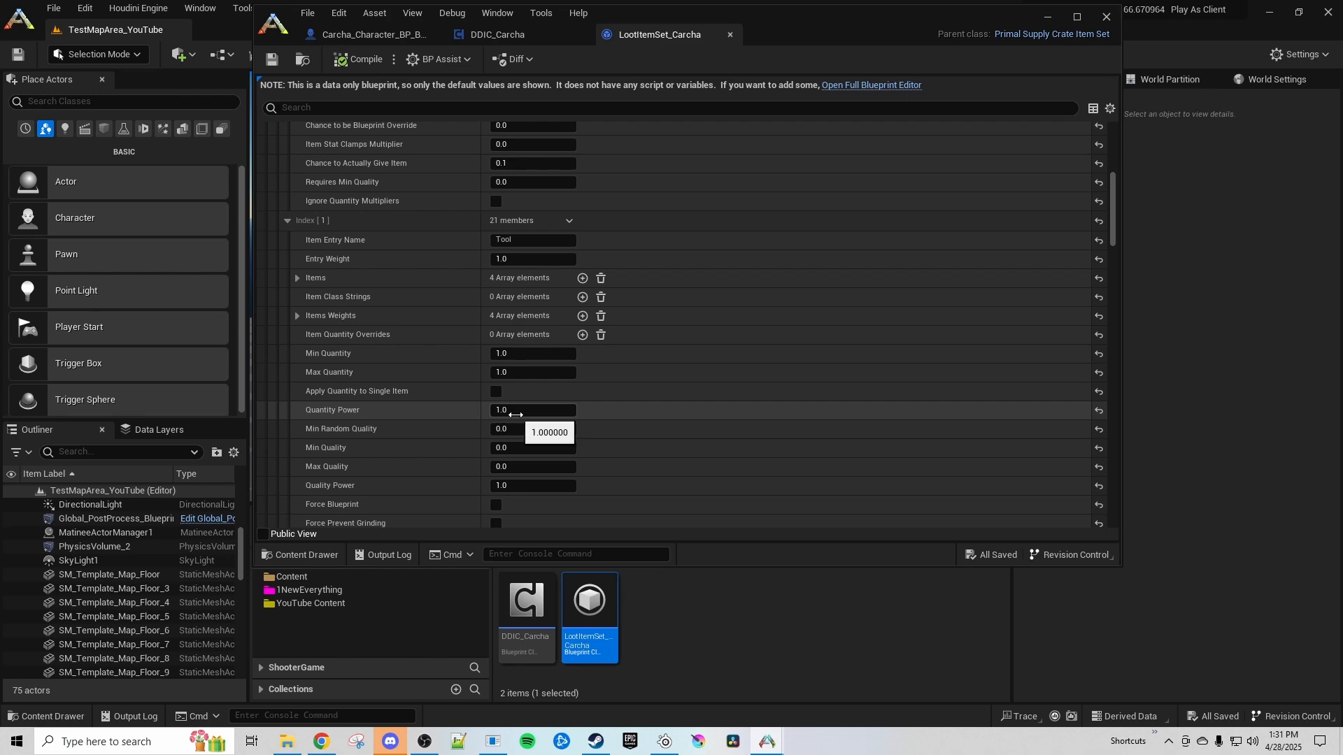
{"action": "scroll", "coordinate": [486, 438], "scroll_direction": "down", "scroll_amount": 1}
{"action": "scroll", "coordinate": [516, 450], "scroll_direction": "down", "scroll_amount": 4}
{"action": "scroll", "coordinate": [471, 293], "scroll_direction": "up", "scroll_amount": 16}
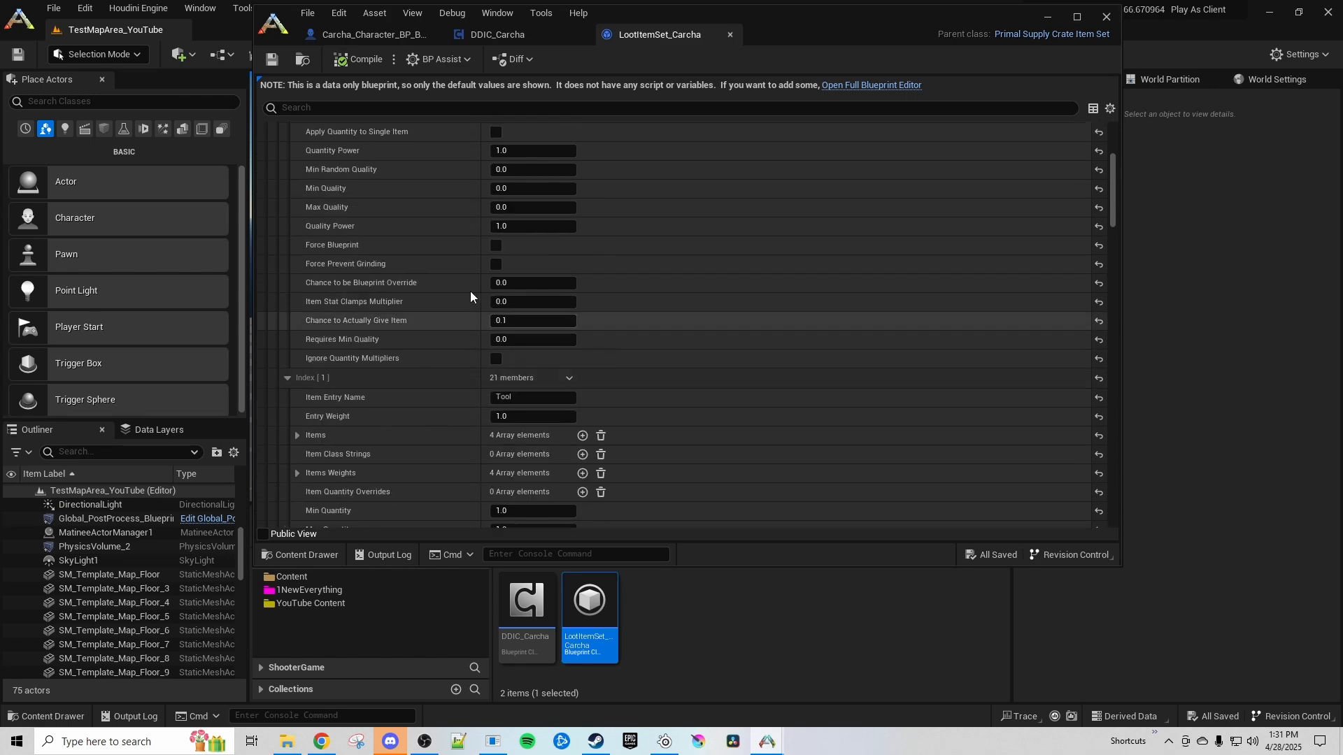
{"action": "scroll", "coordinate": [528, 284], "scroll_direction": "up", "scroll_amount": 7}
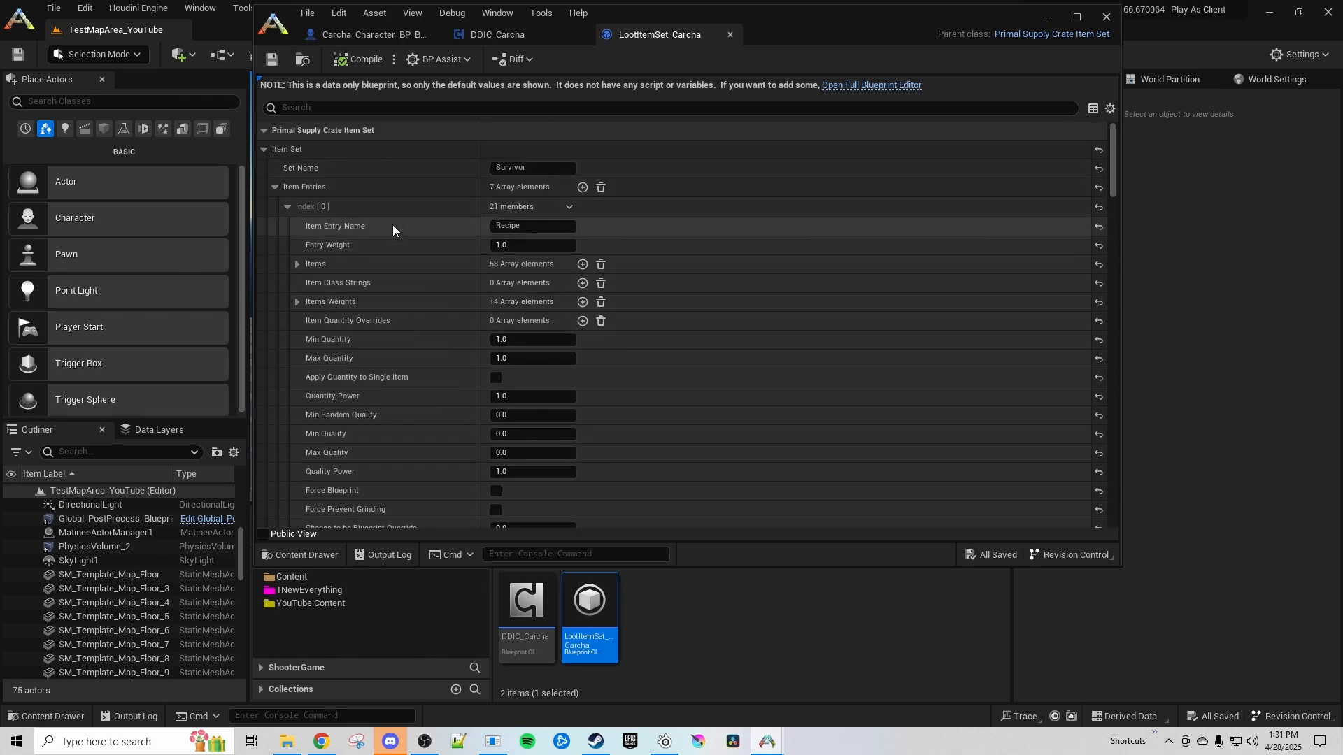
Clear all Item Entries in LootItemSet_Carcha, add one new entry and name it Element
{"action": "left_click", "coordinate": [601, 187]}
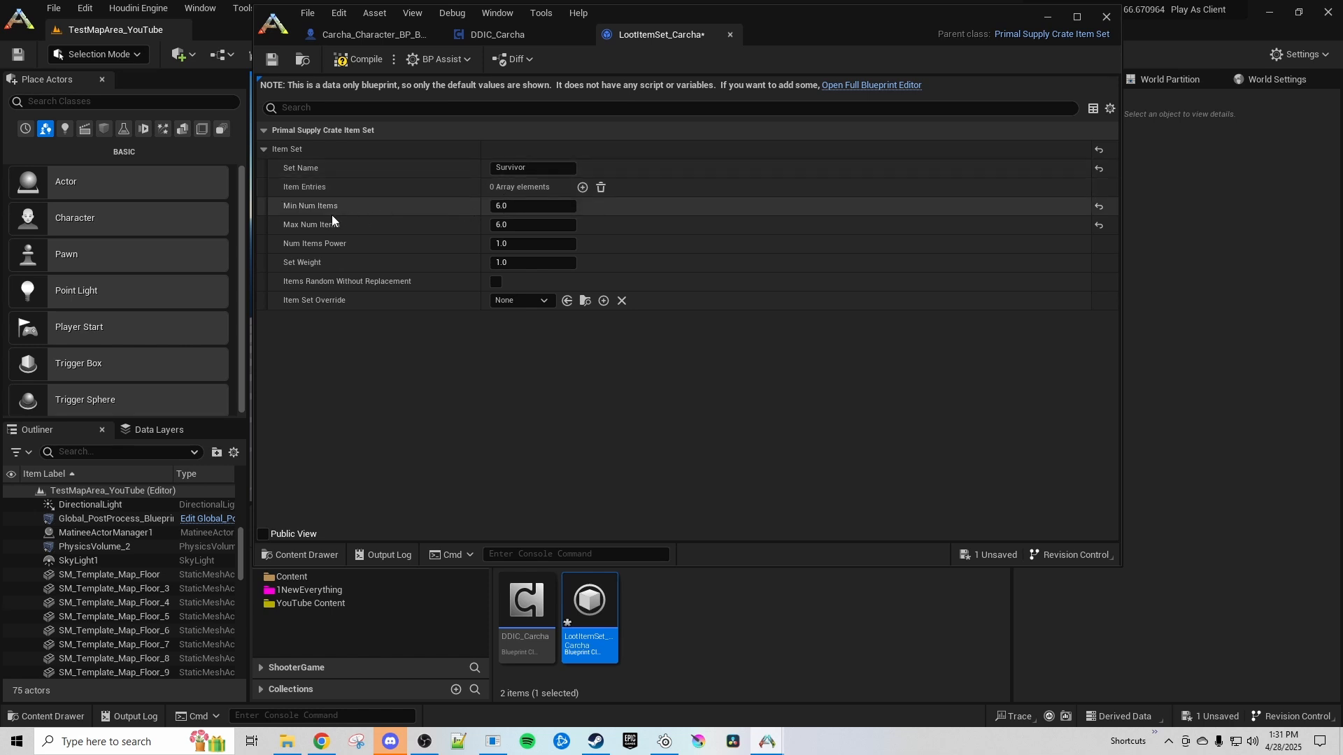
{"action": "left_click", "coordinate": [582, 189]}
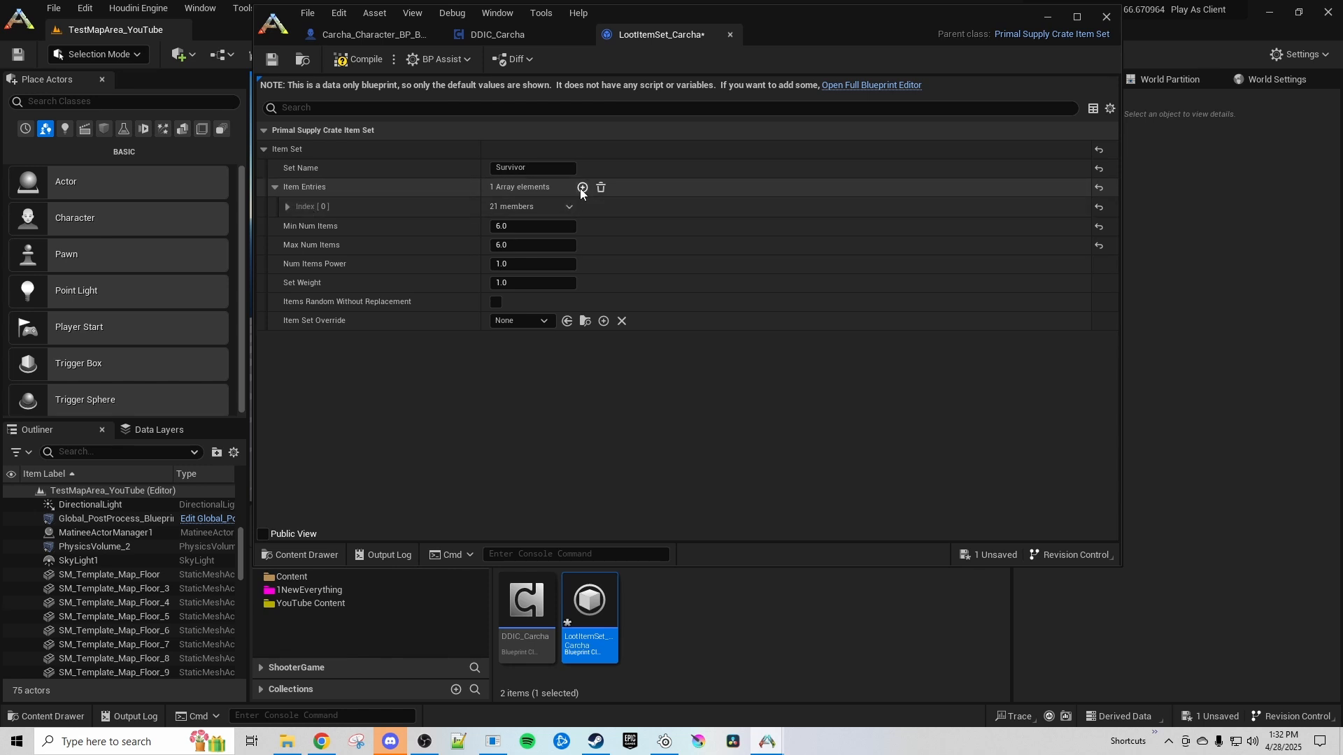
{"action": "left_click", "coordinate": [287, 206]}
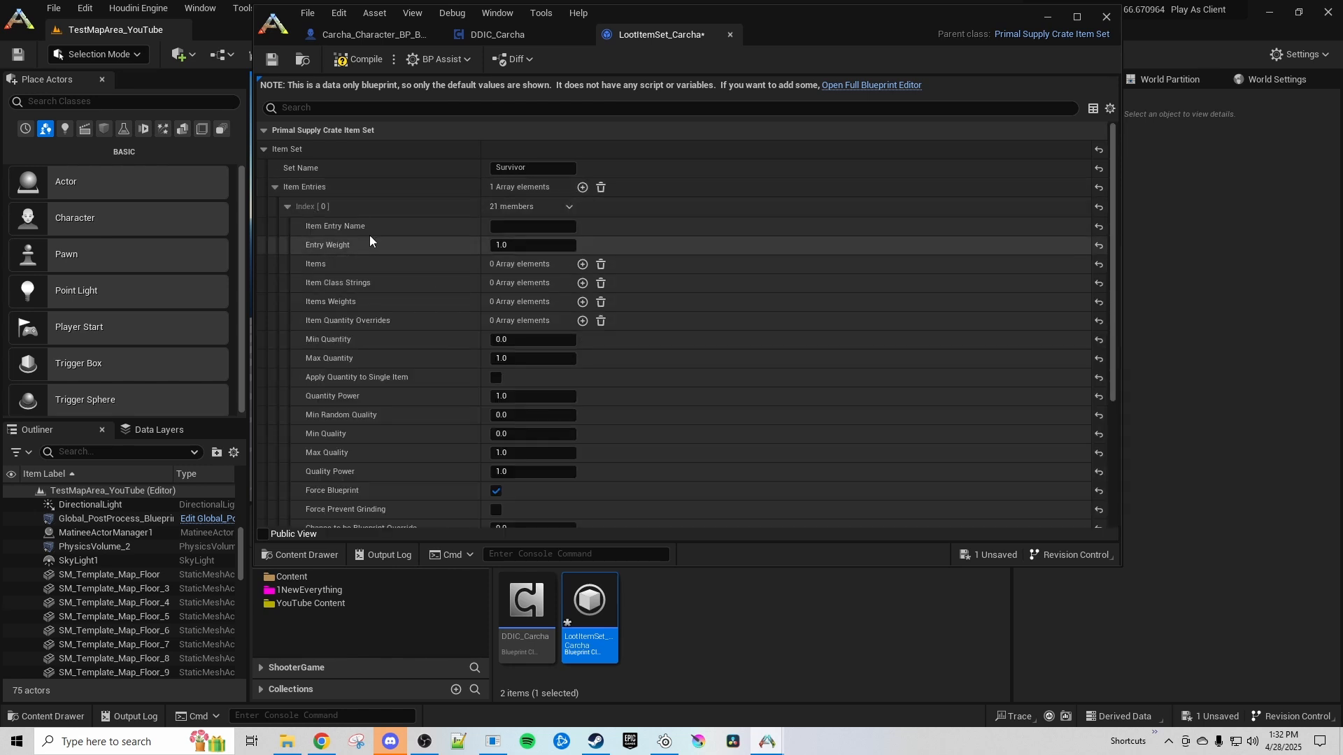
{"action": "type", "text": "Ar"}
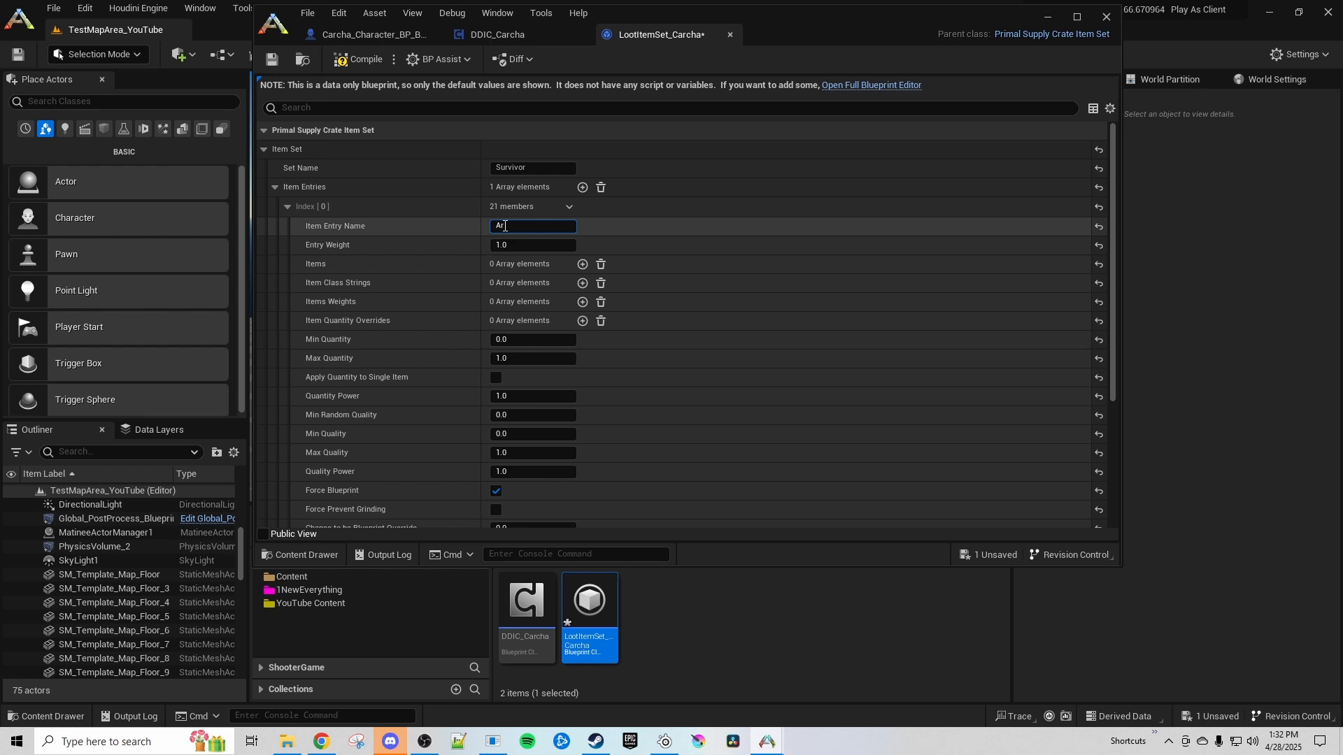
{"action": "type", "text": "tifact"}
{"action": "left_click_drag", "start_coordinate": [528, 226], "coordinate": [463, 226]}
{"action": "type", "text": "Element"}
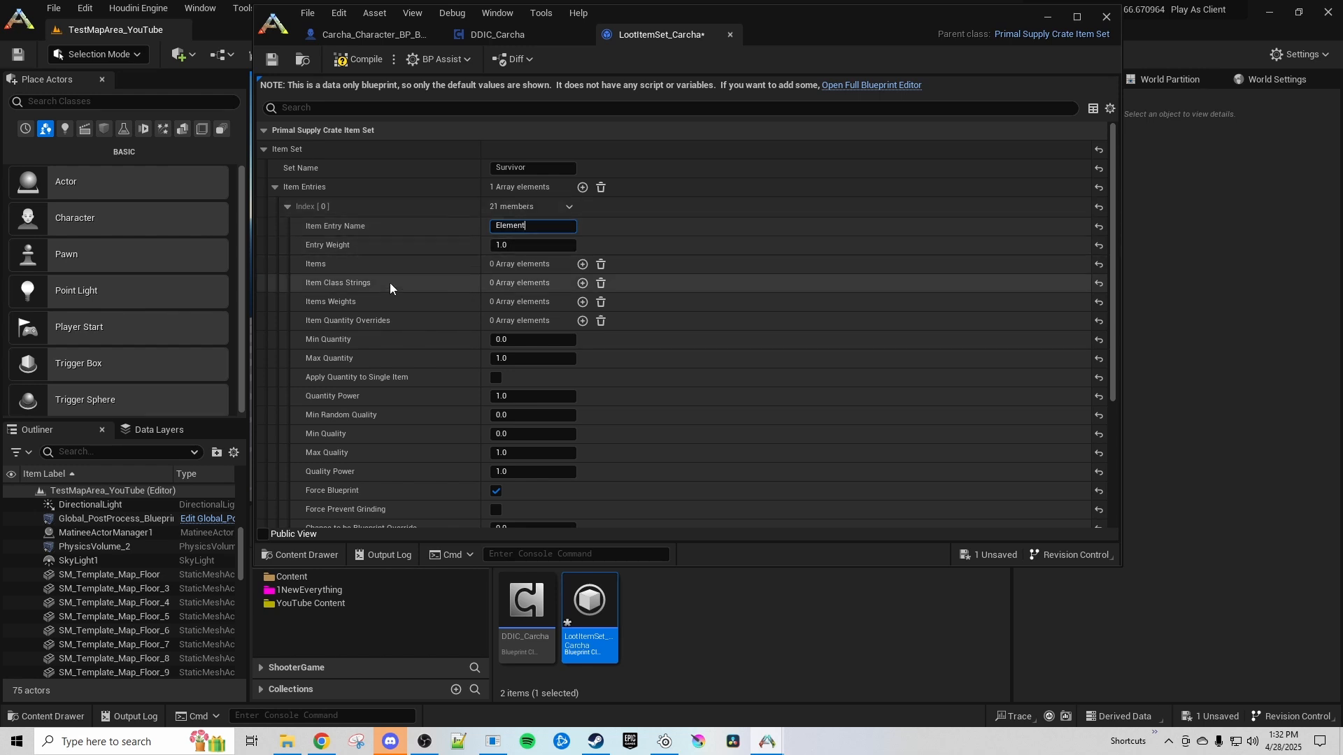
Add one element to the Element entry's Items list and assign PrimalItemResource_Element to it
{"action": "left_click", "coordinate": [582, 265]}
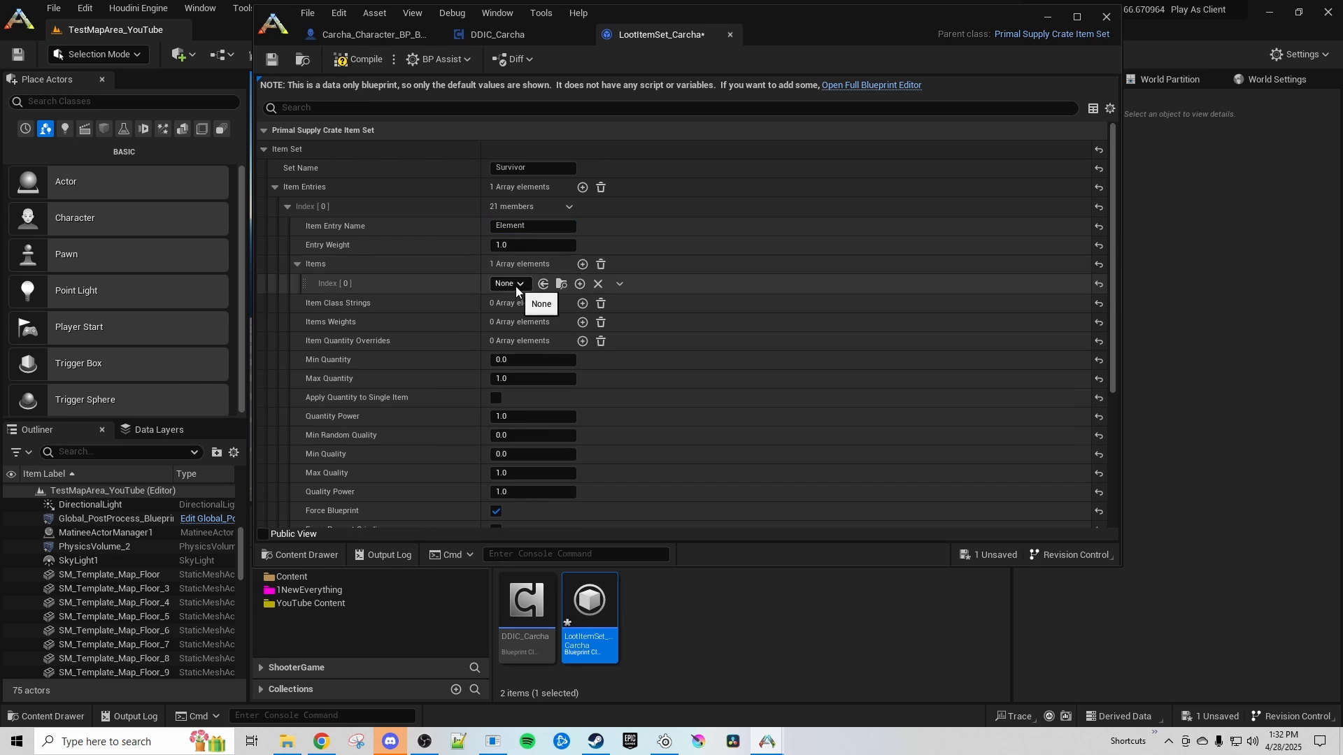
{"action": "left_click", "coordinate": [510, 284]}
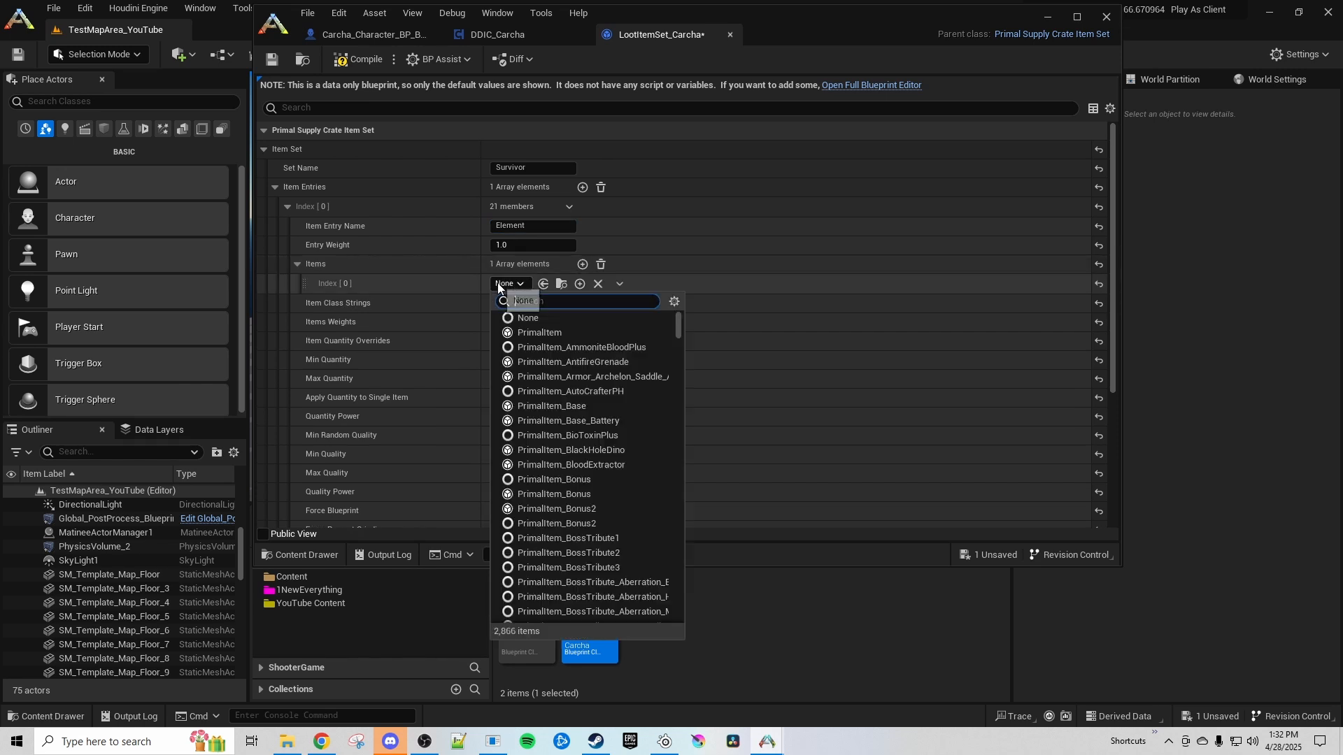
{"action": "type", "text": "element"}
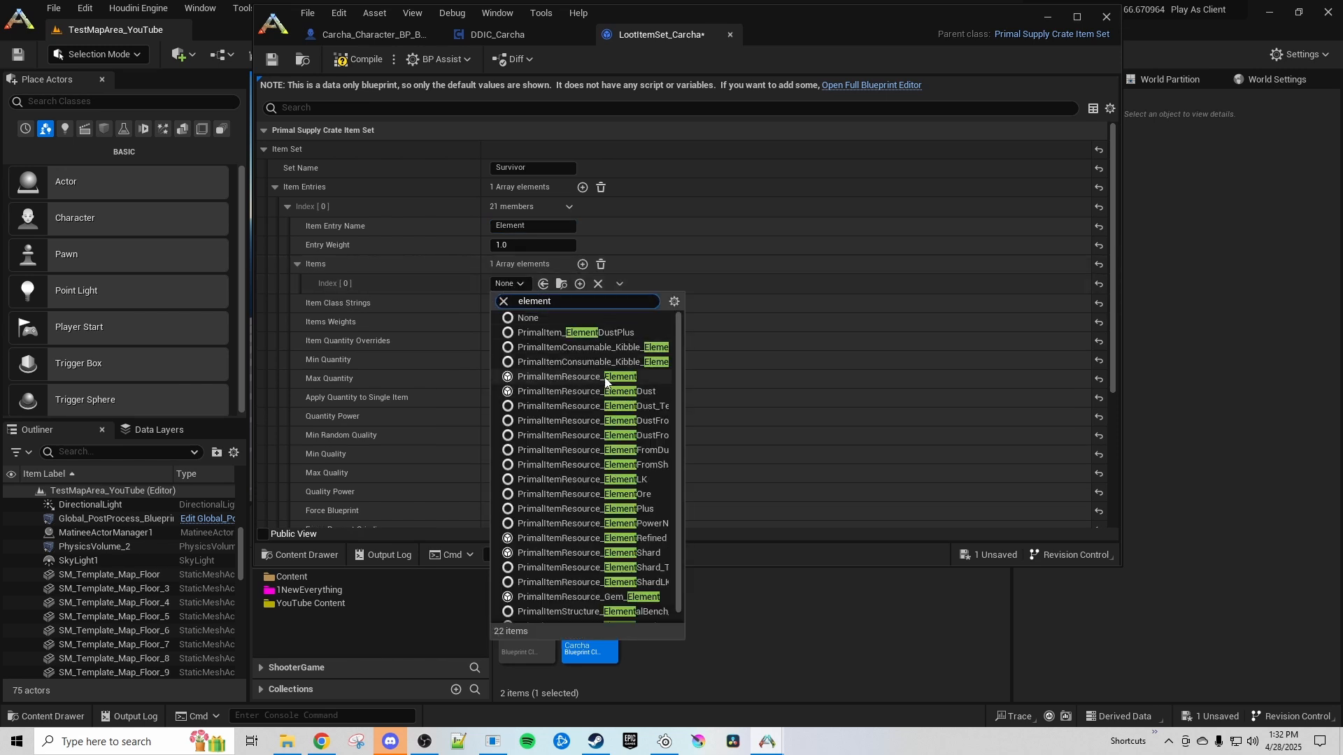
{"action": "left_click", "coordinate": [607, 391]}
Add an item weight of 1.0 to the Element entry and set its Min Quantity to 1 and Max Quantity to 1000
{"action": "left_click", "coordinate": [582, 322]}
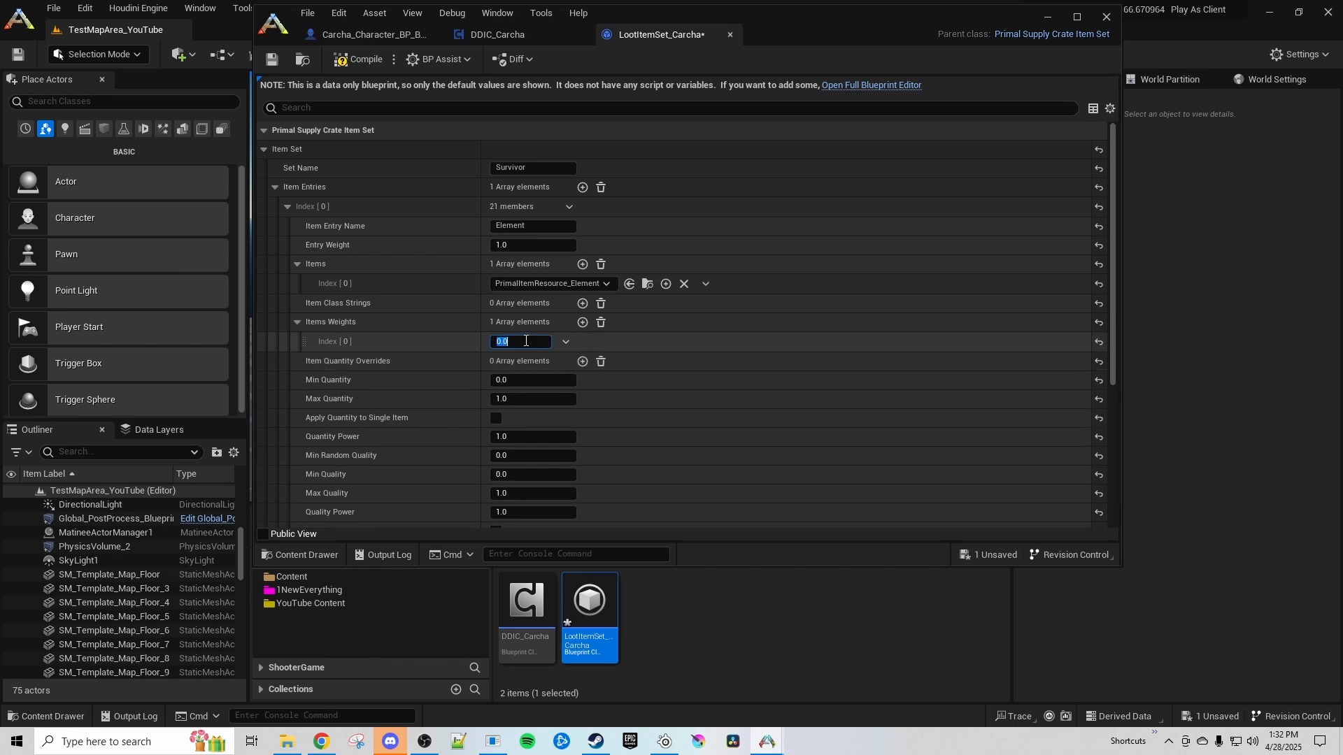
{"action": "left_click", "coordinate": [518, 380]}
{"action": "type", "text": "1"}
{"action": "key", "text": "Return"}
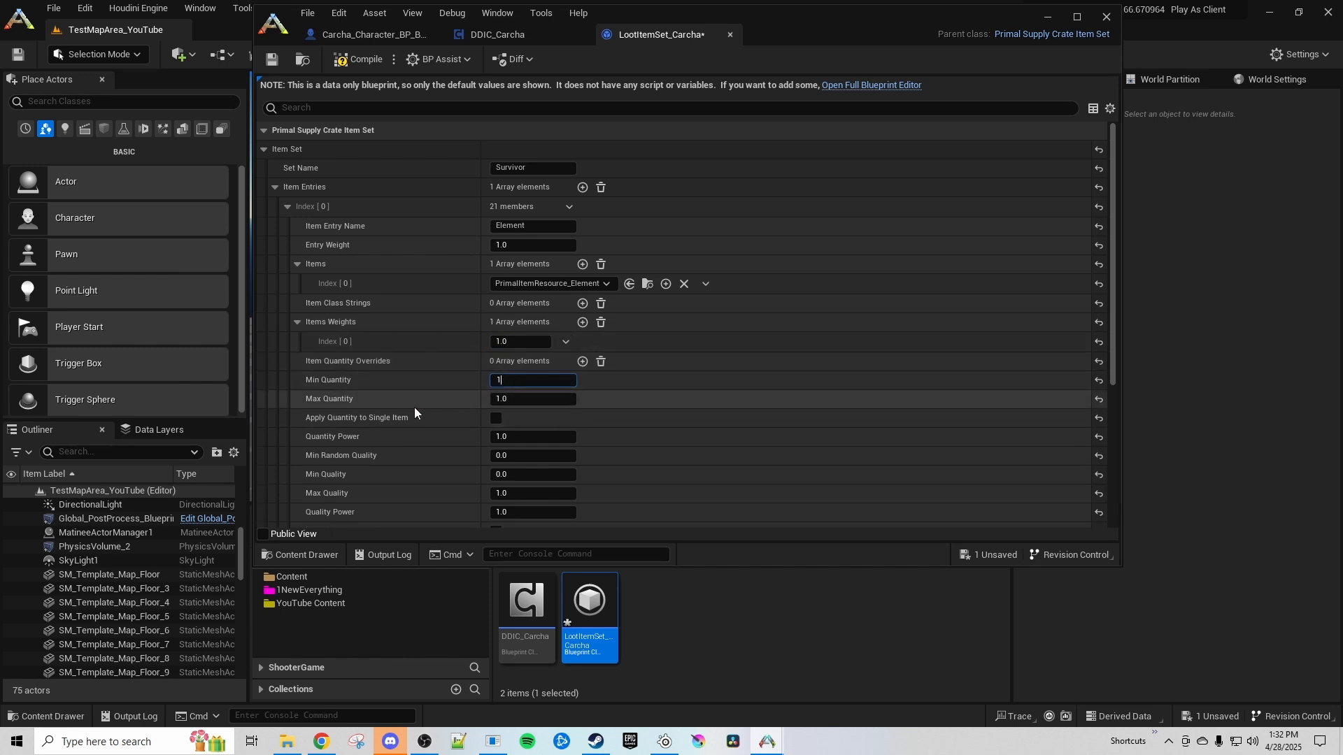
{"action": "left_click", "coordinate": [531, 400]}
{"action": "type", "text": "1000"}
{"action": "key", "text": "Return"}
Turn off Force Blueprint for the Element entry and check its remaining quality and drop chance settings
{"action": "scroll", "coordinate": [413, 420], "scroll_direction": "down", "scroll_amount": 3}
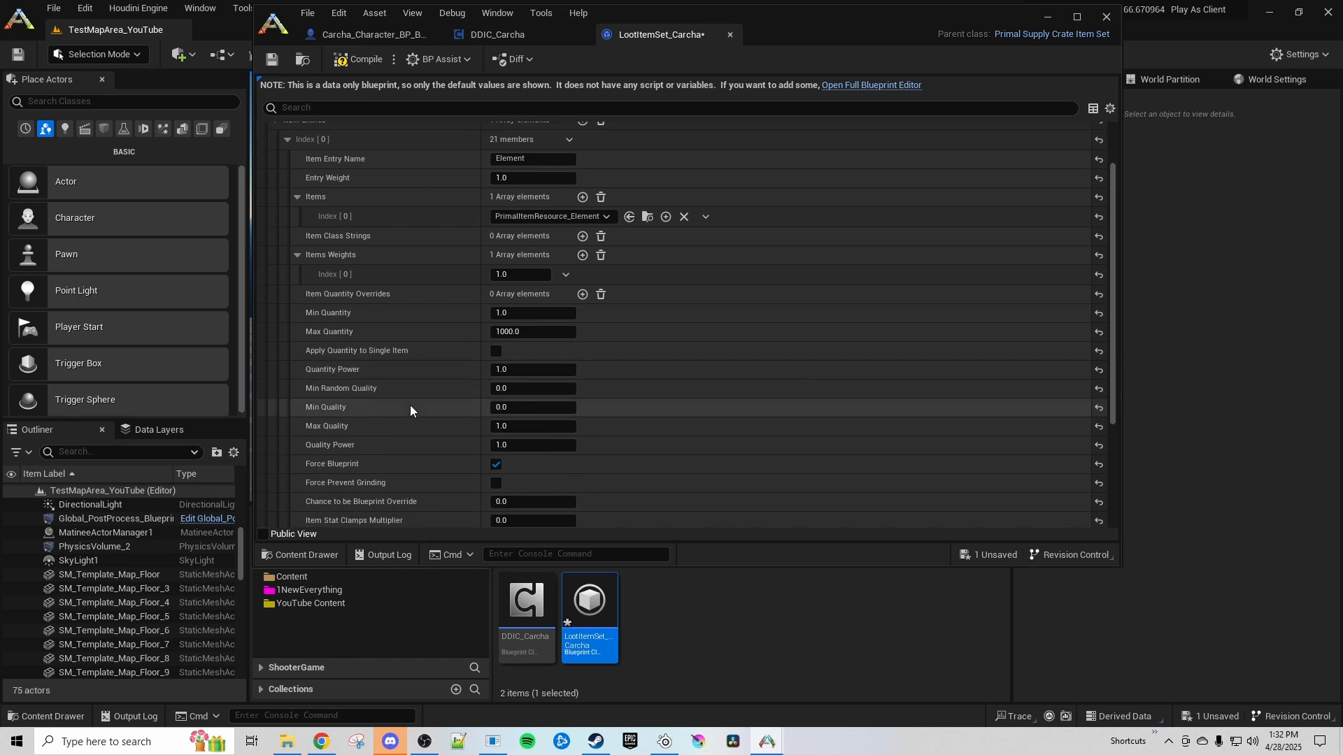
{"action": "scroll", "coordinate": [378, 434], "scroll_direction": "down", "scroll_amount": 2}
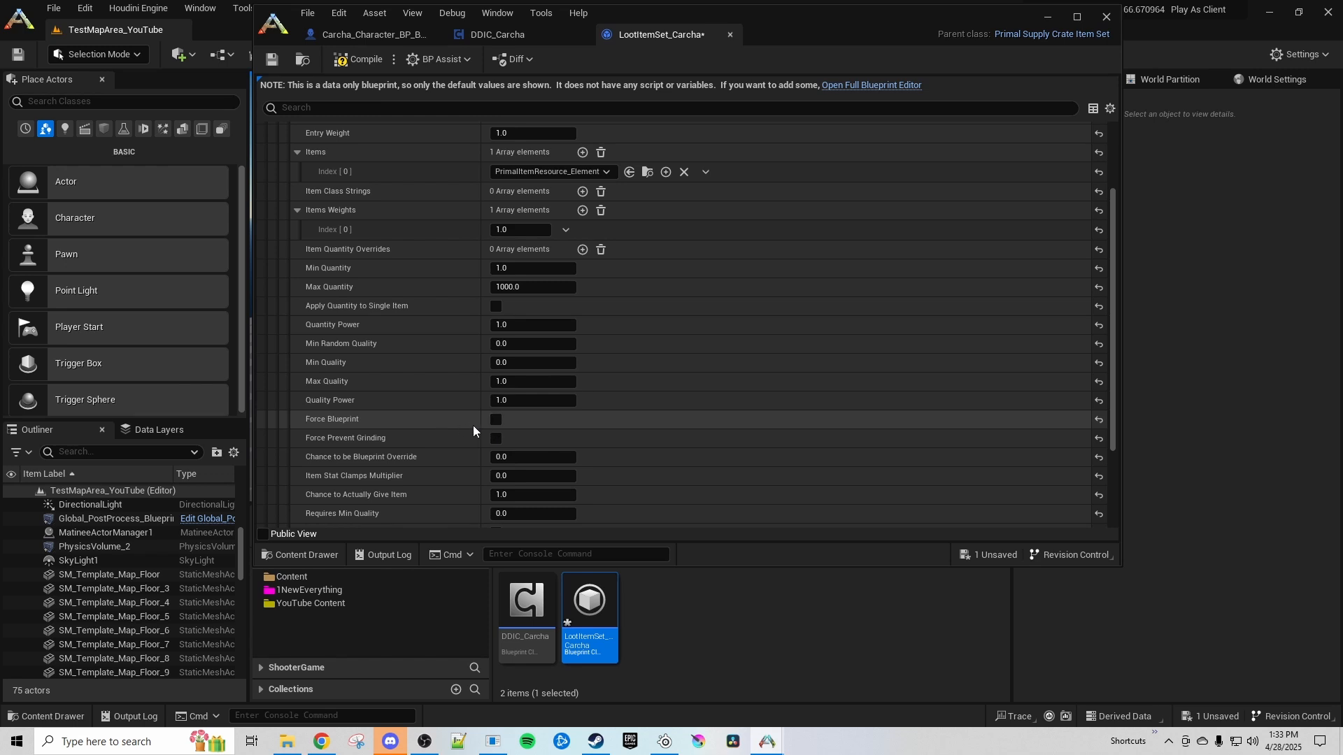
{"action": "scroll", "coordinate": [403, 399], "scroll_direction": "down", "scroll_amount": 2}
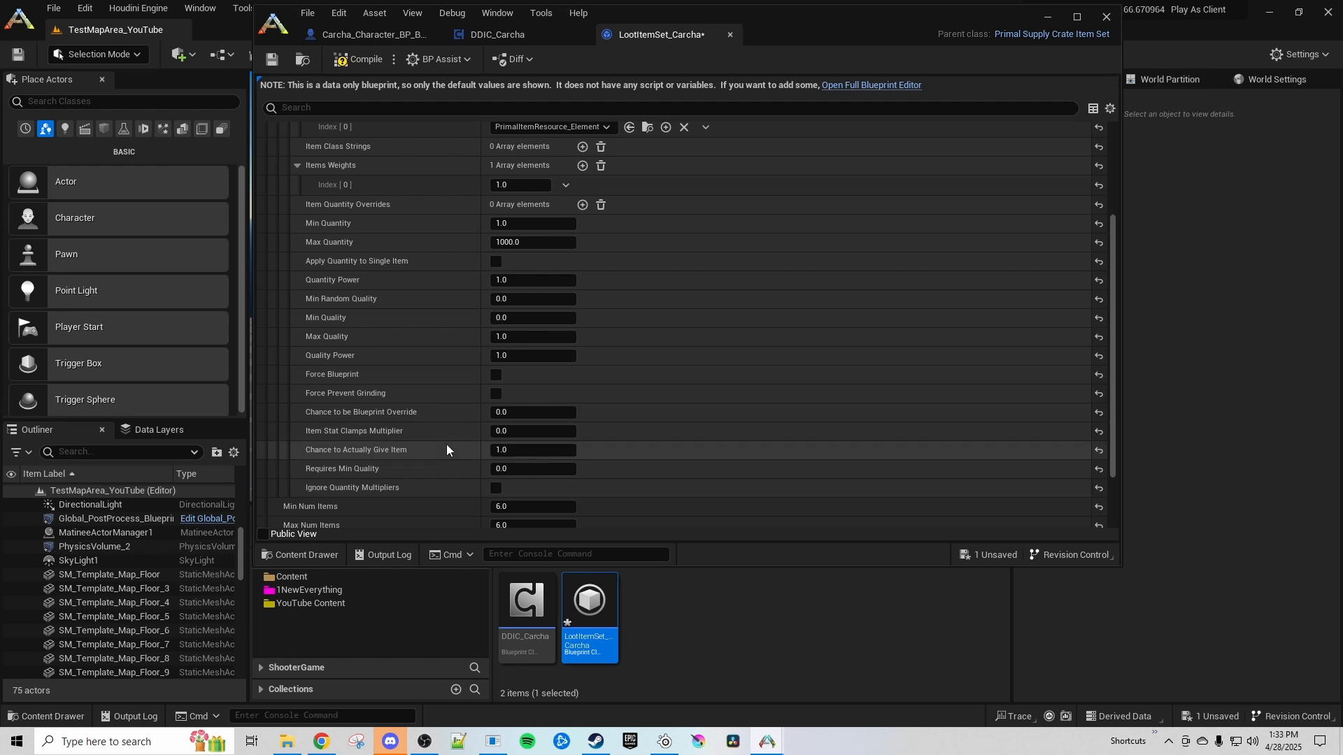
Collapse the Element entry with its item lists, and compile and save LootItemSet_Carcha
{"action": "scroll", "coordinate": [448, 450], "scroll_direction": "up", "scroll_amount": 5}
{"action": "left_click", "coordinate": [298, 321]}
{"action": "left_click", "coordinate": [296, 263]}
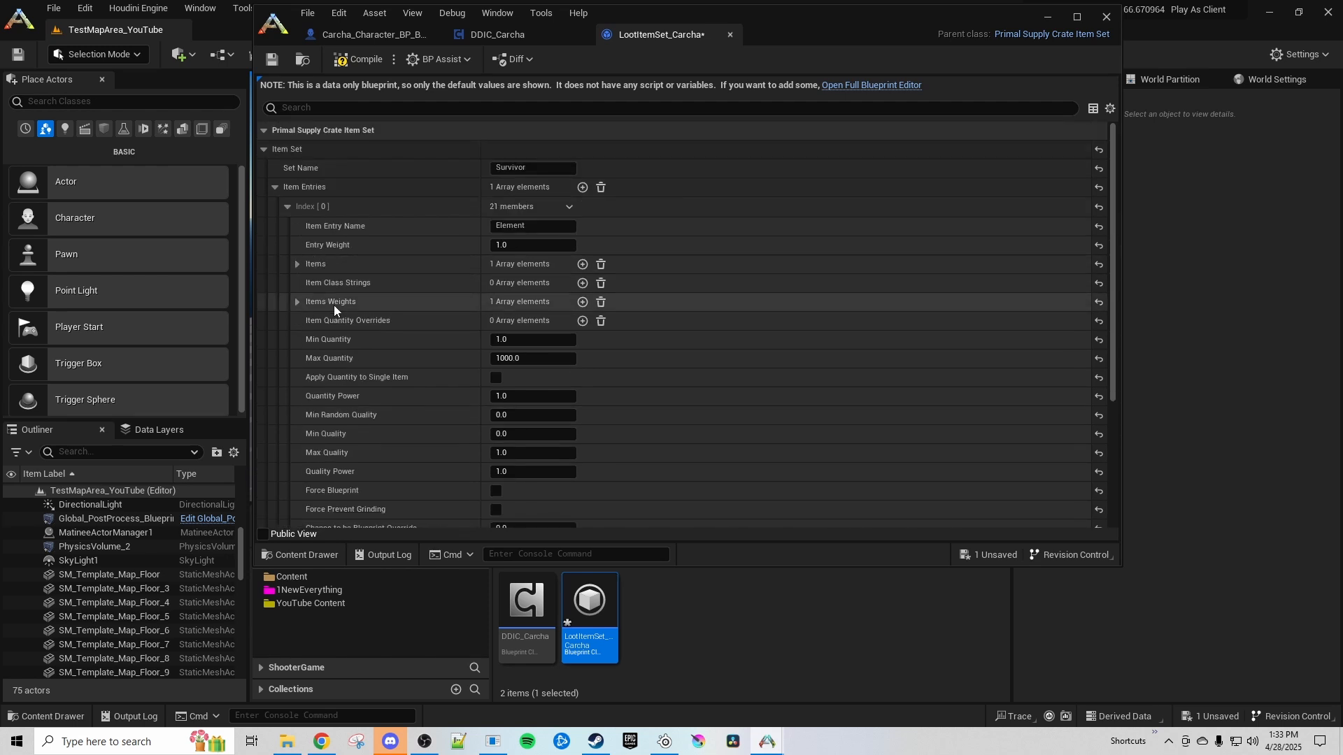
{"action": "left_click", "coordinate": [287, 207]}
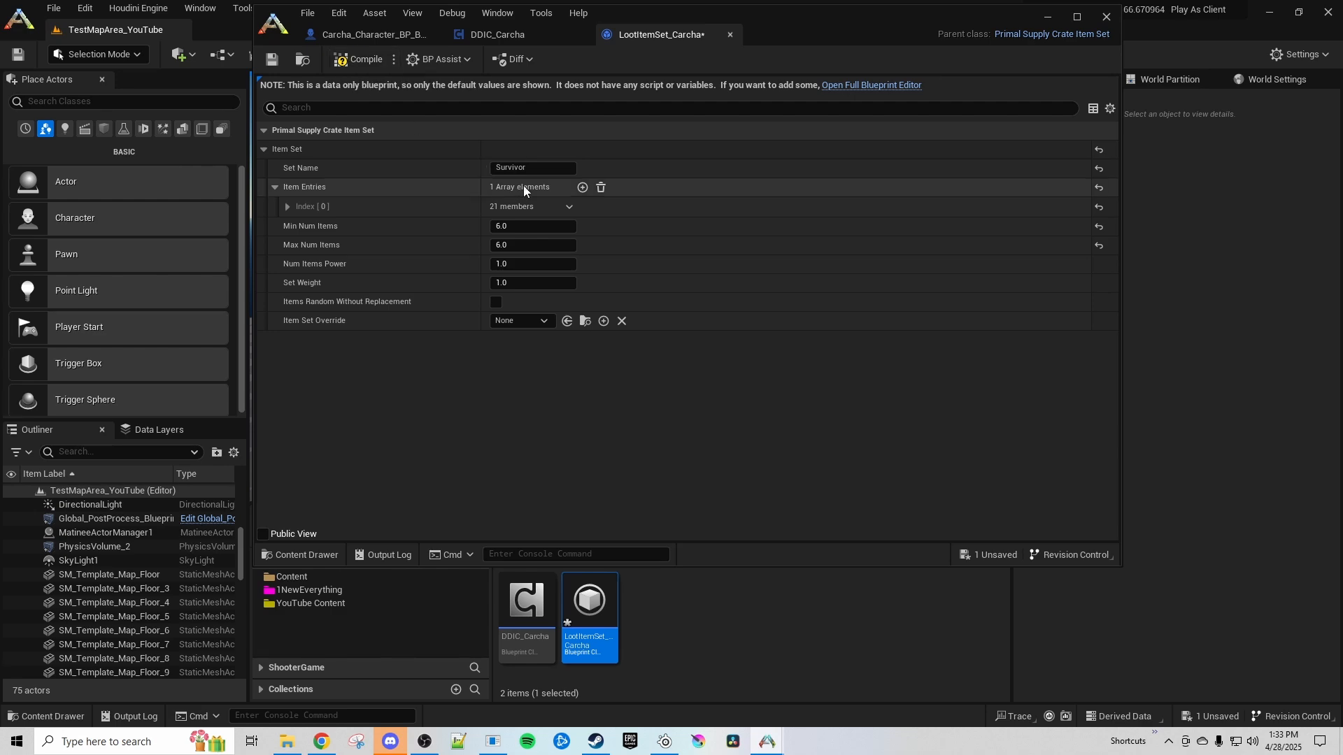
{"action": "left_click", "coordinate": [355, 60]}
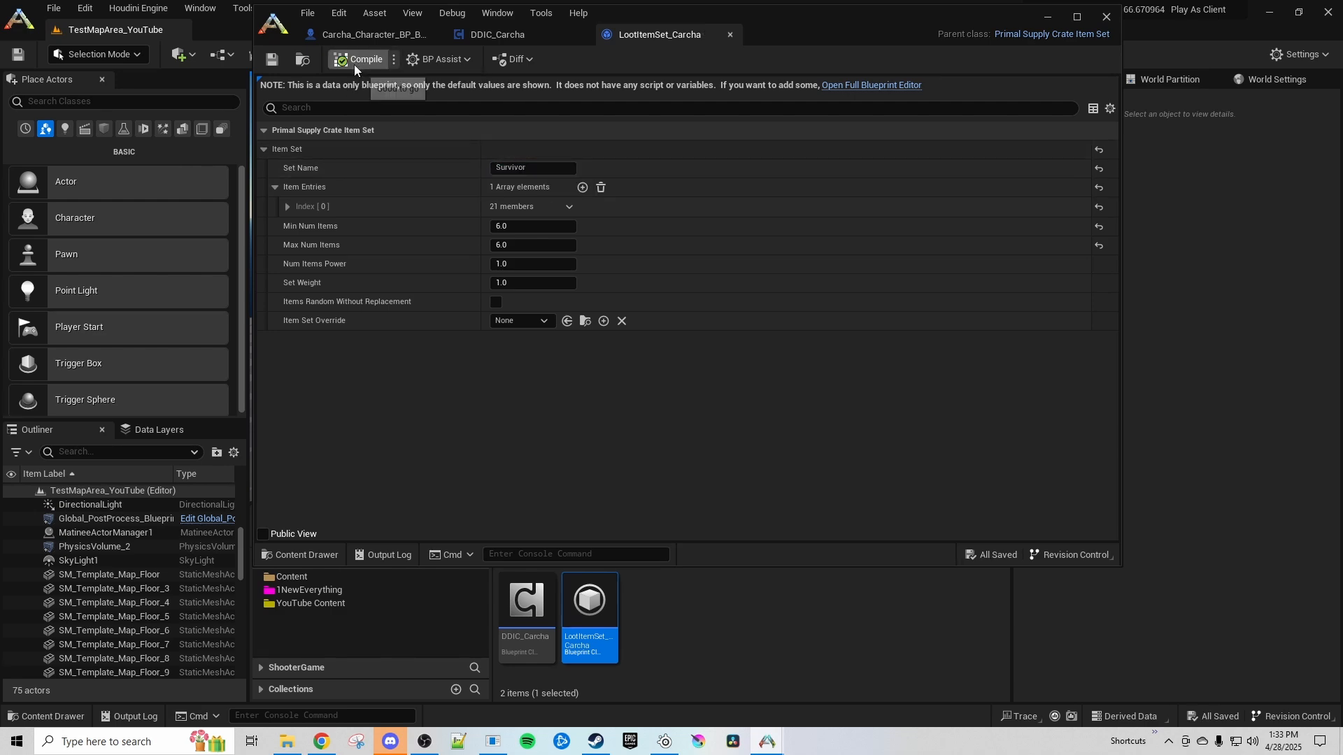
Close the LootItemSet_Carcha and DDIC_Carcha editors and assign DDIC_Carcha as the associated object of the Carcha's Death Inventory Templates
{"action": "left_click", "coordinate": [730, 34]}
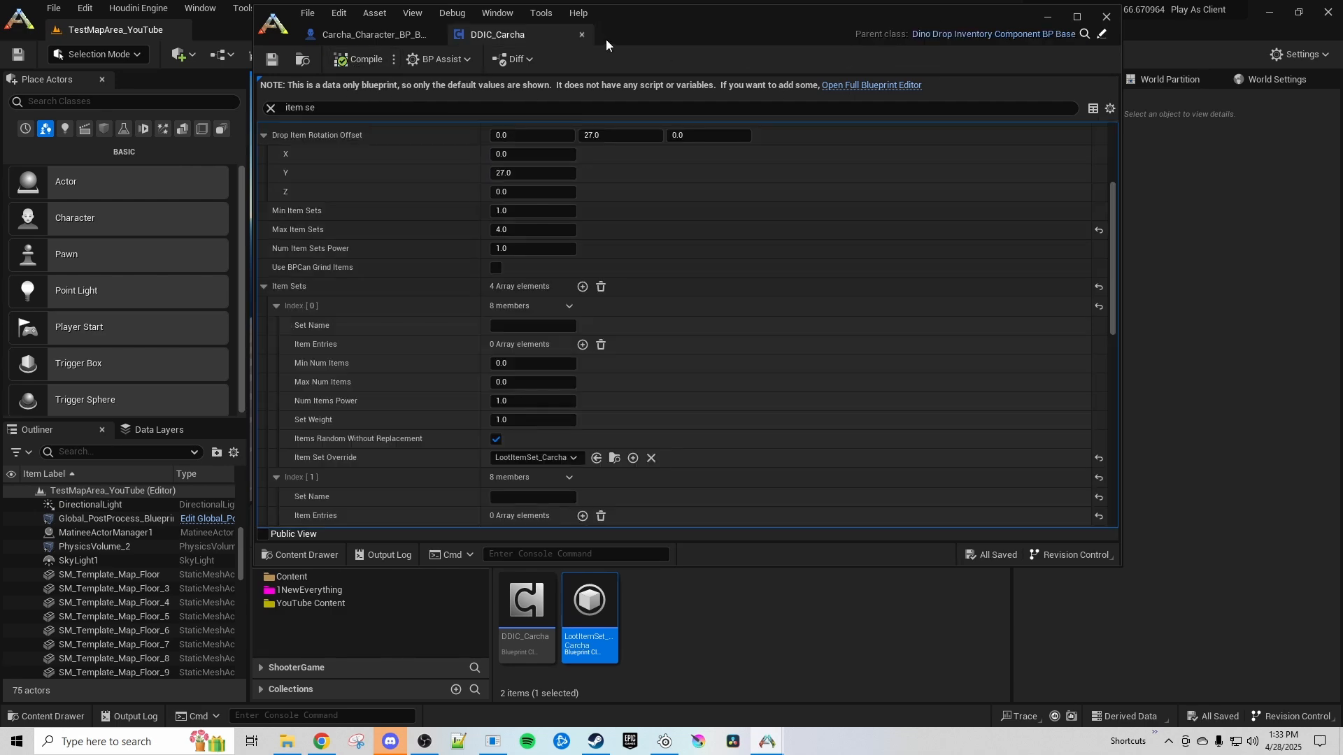
{"action": "left_click", "coordinate": [585, 35]}
{"action": "left_click", "coordinate": [525, 608]}
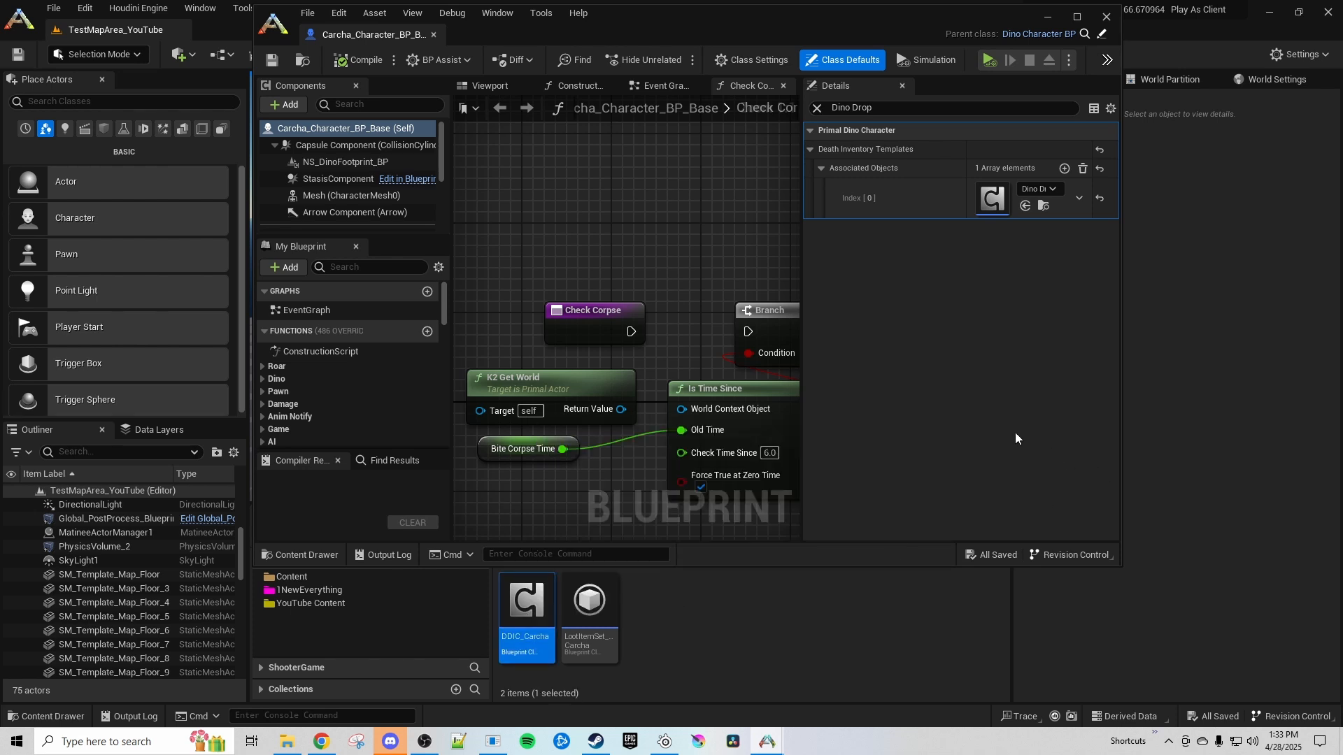
{"action": "left_click", "coordinate": [1025, 206]}
Filter the Carcha's class defaults for "death" and set Death Inventory Chance to Use to 5.0
{"action": "left_click", "coordinate": [819, 108]}
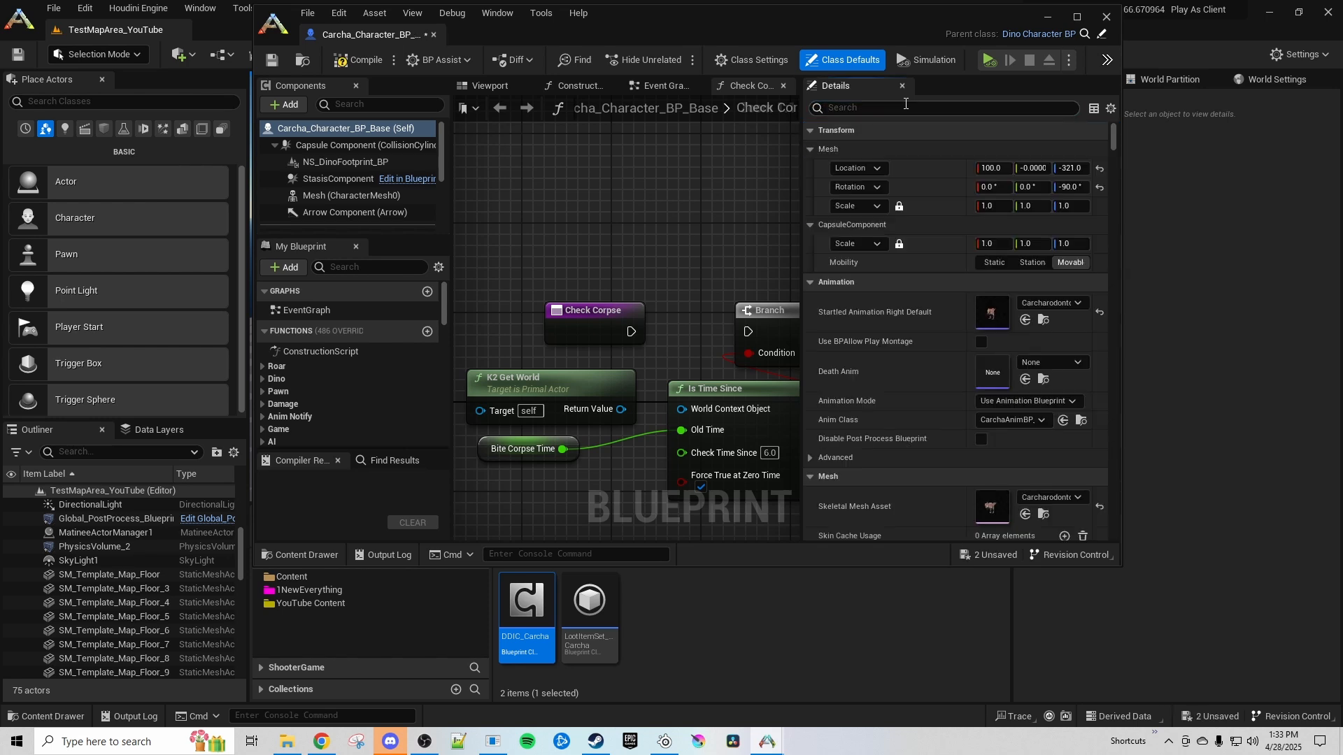
{"action": "type", "text": "death"}
{"action": "scroll", "coordinate": [888, 408], "scroll_direction": "down", "scroll_amount": 3}
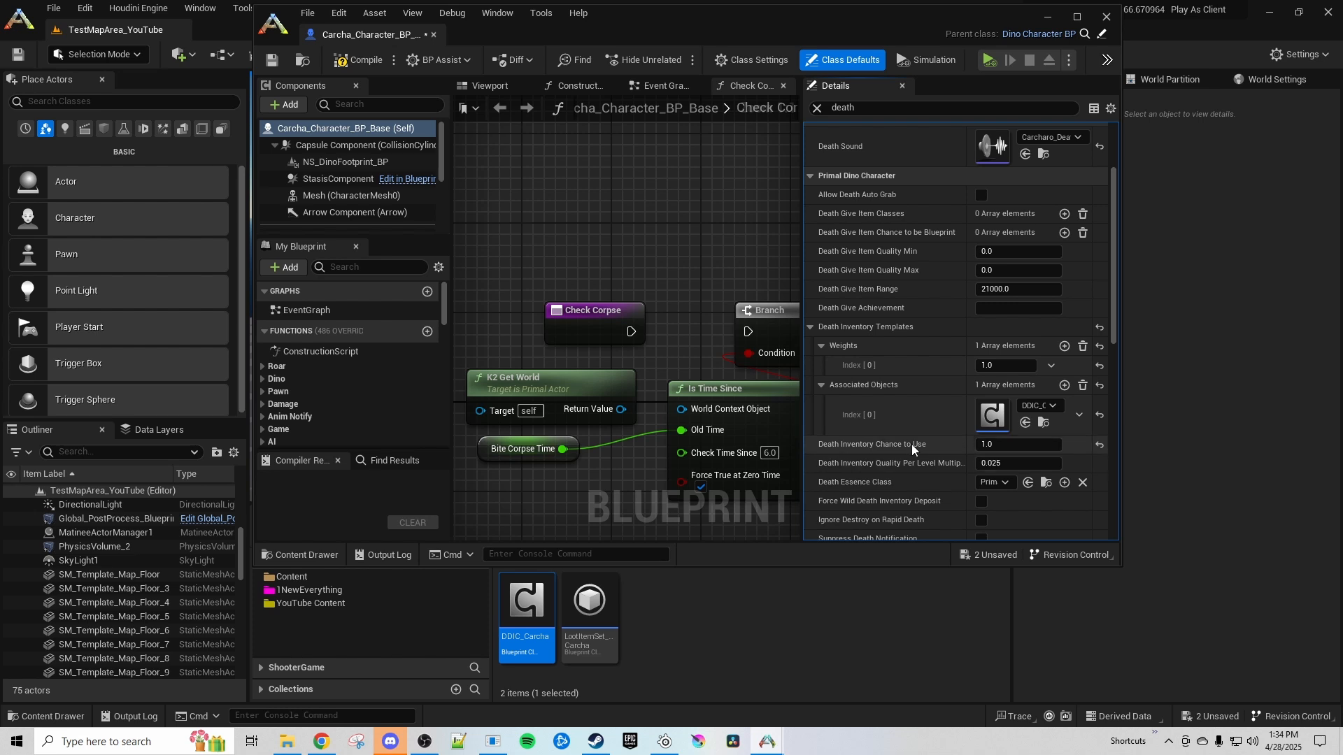
{"action": "left_click", "coordinate": [1002, 445]}
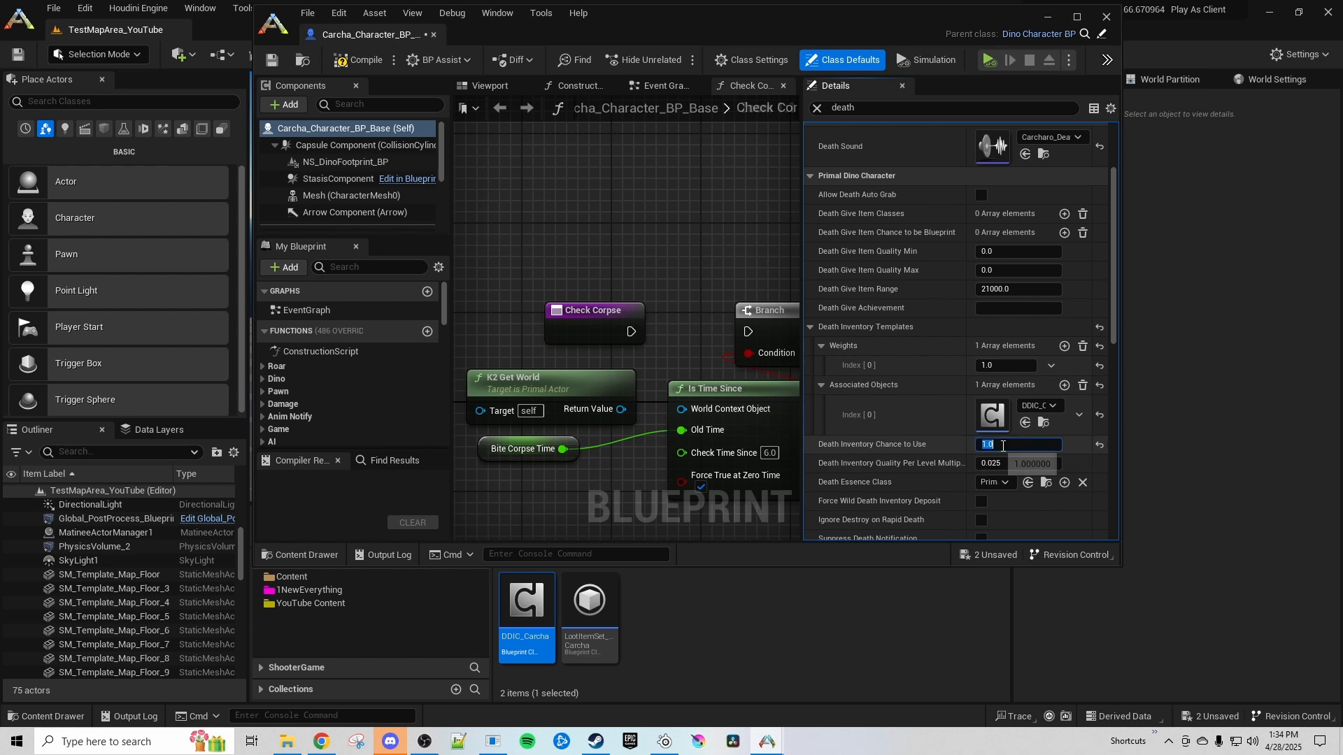
{"action": "left_click", "coordinate": [958, 445]}
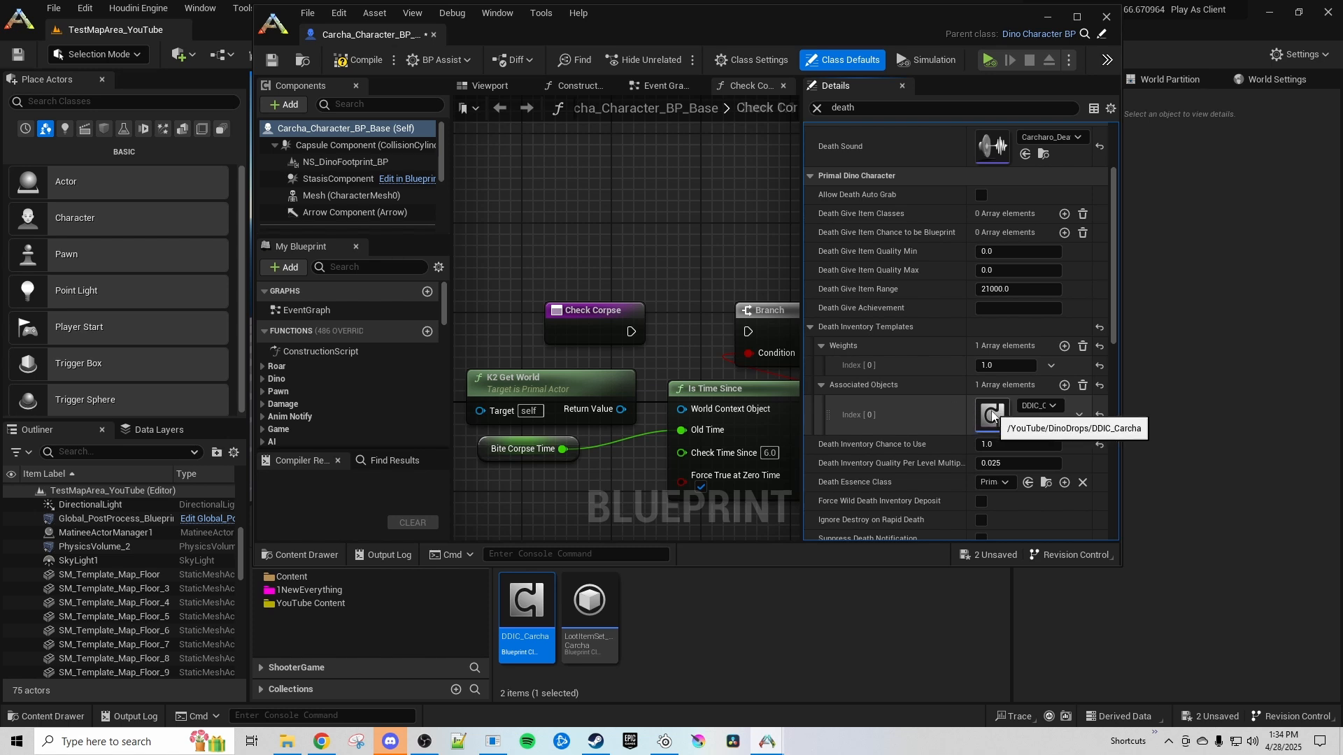
{"action": "left_click", "coordinate": [1013, 445]}
{"action": "type", "text": "5"}
{"action": "key", "text": "Return"}
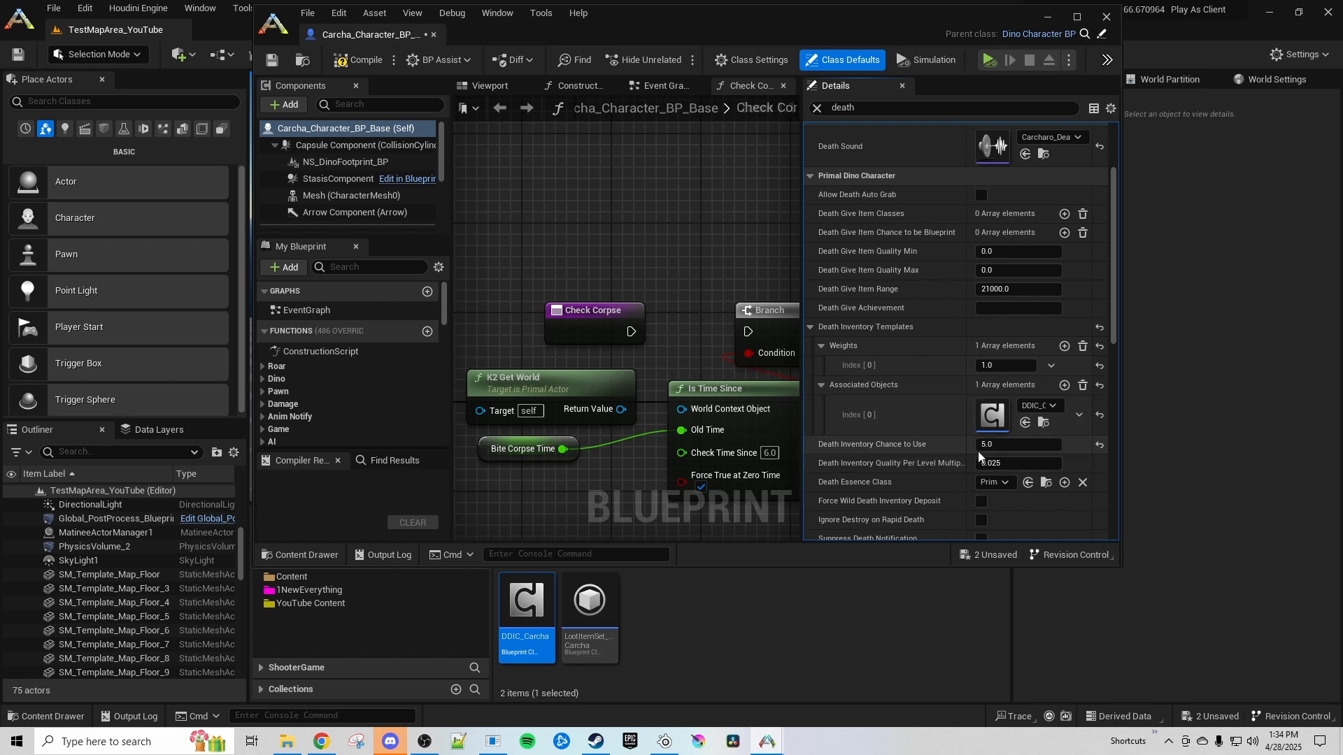
Compile and save Carcha_Character_BP_Base and close its blueprint editor
{"action": "left_click_drag", "start_coordinate": [802, 457], "coordinate": [645, 463]}
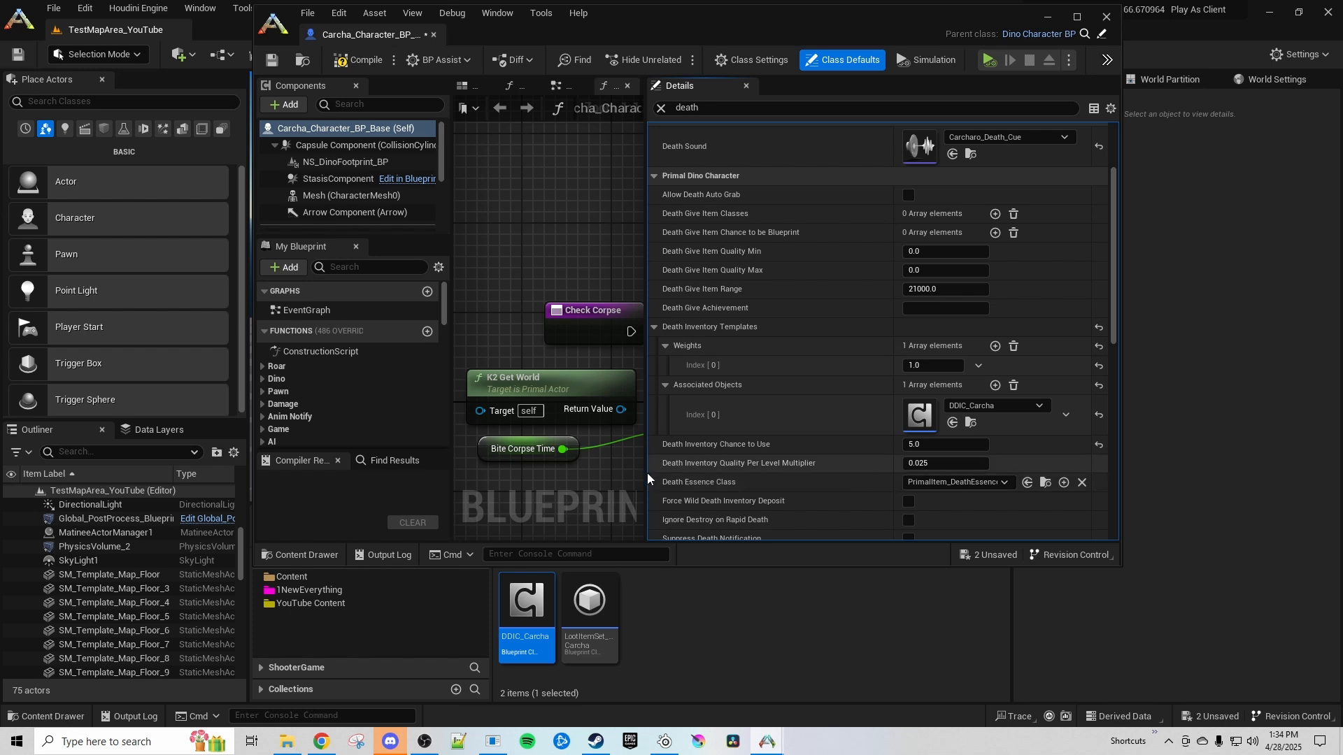
{"action": "left_click_drag", "start_coordinate": [647, 472], "coordinate": [814, 477]}
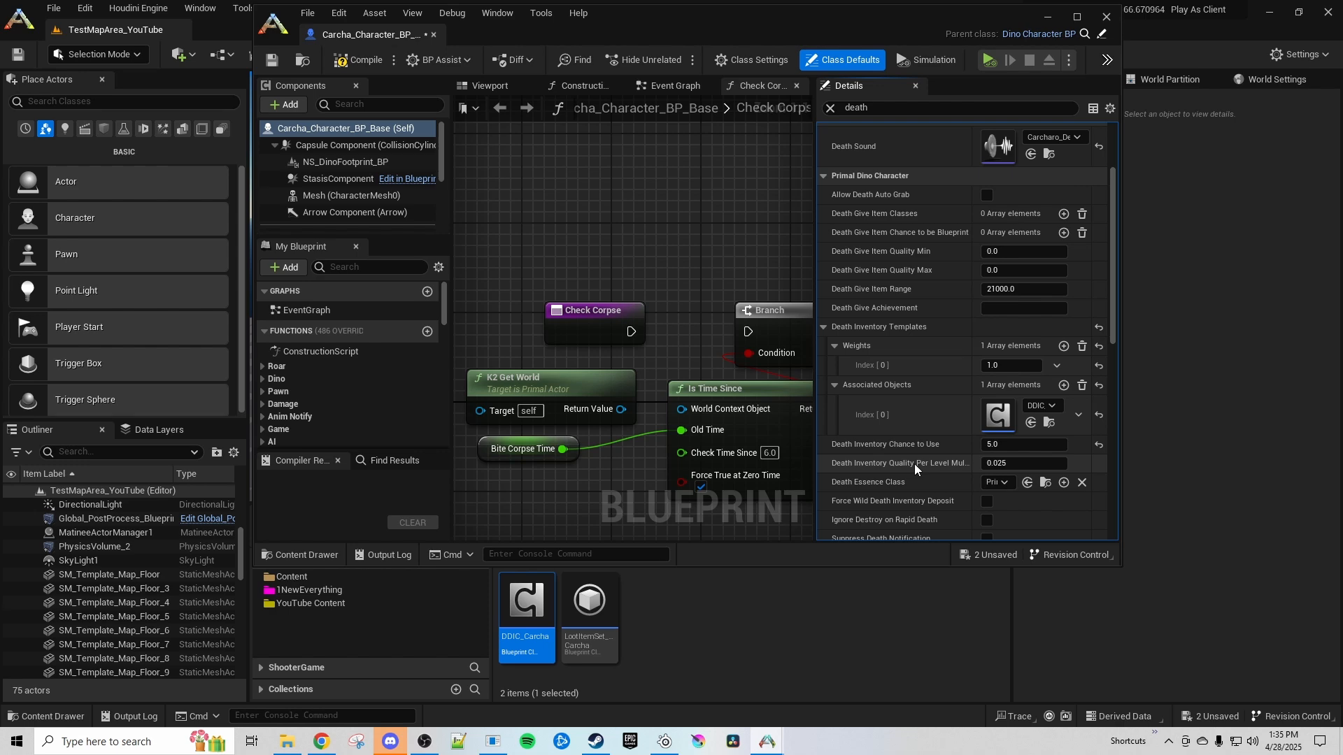
{"action": "key", "text": "ctrl+s"}
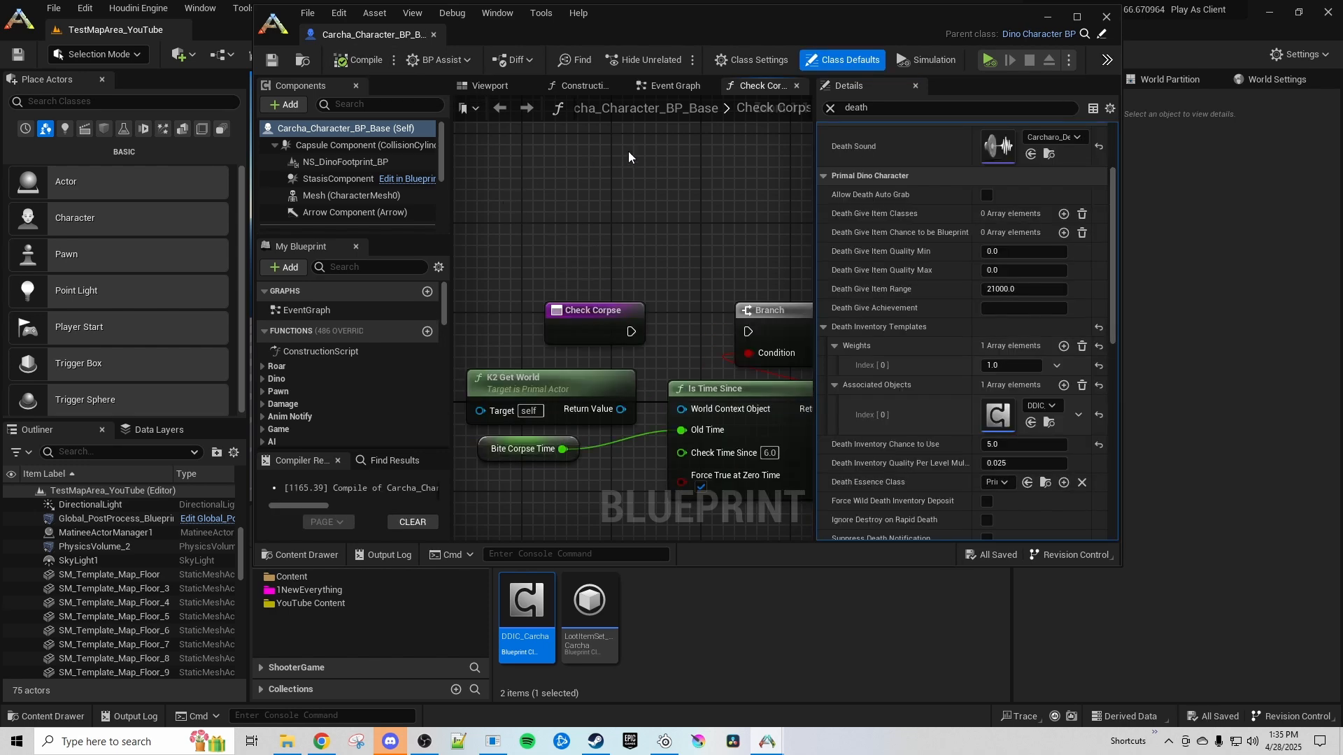
{"action": "left_click", "coordinate": [1106, 15]}
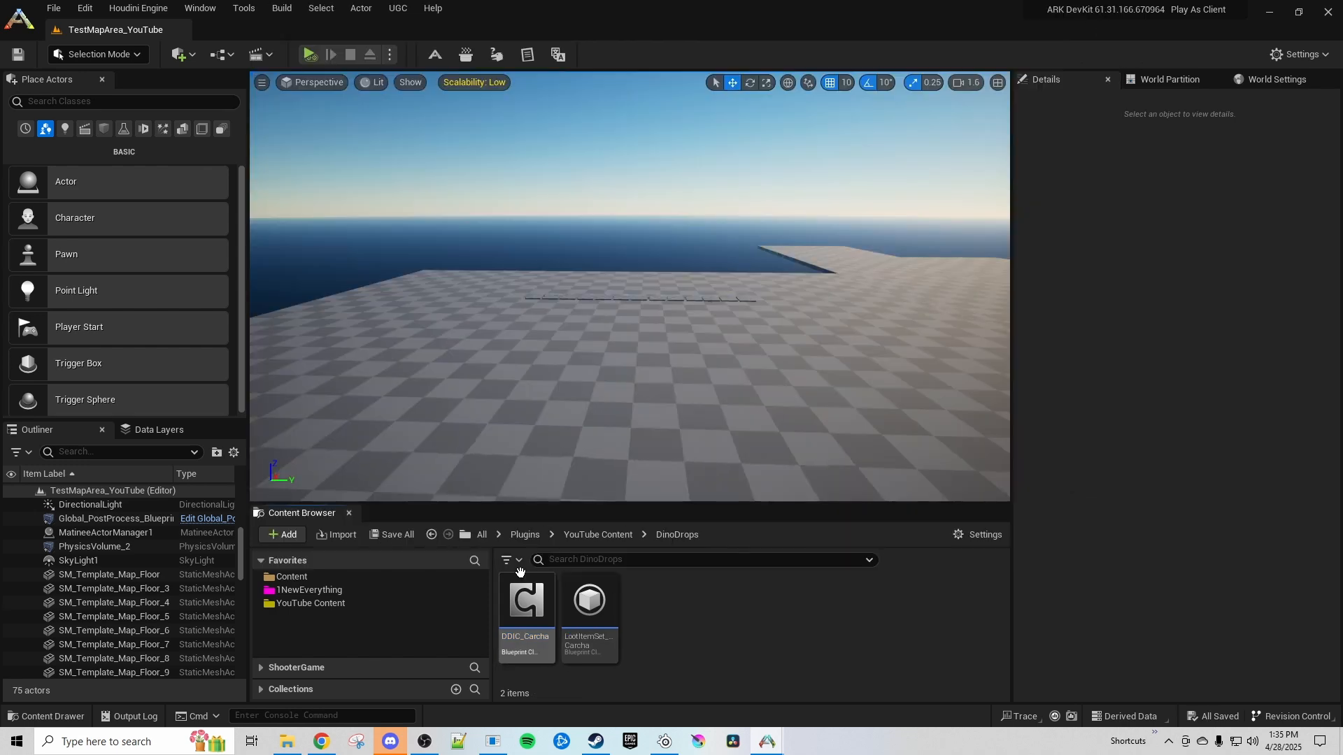
Filter the level's World Settings for "primal game" and save the level
{"action": "left_click", "coordinate": [1260, 81]}
{"action": "left_click", "coordinate": [1110, 105]}
{"action": "type", "text": "pri"}
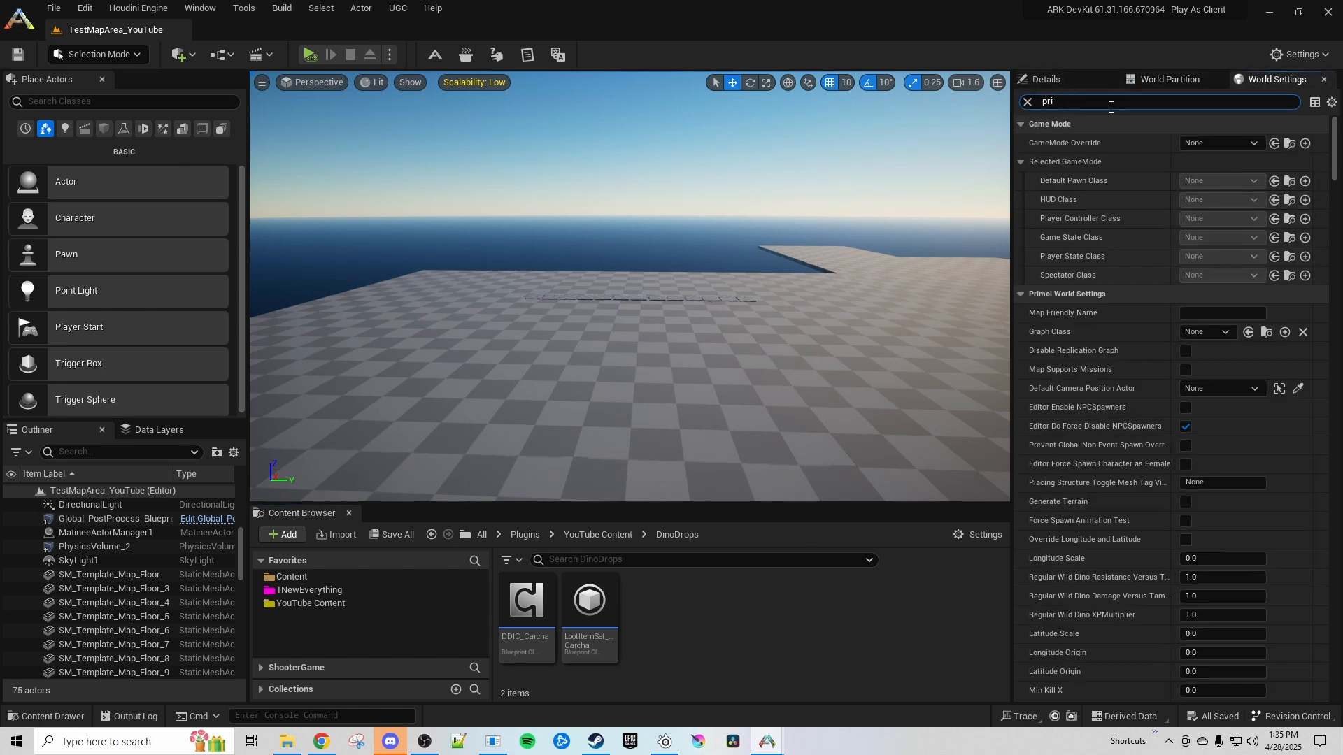
{"action": "type", "text": "mal"}
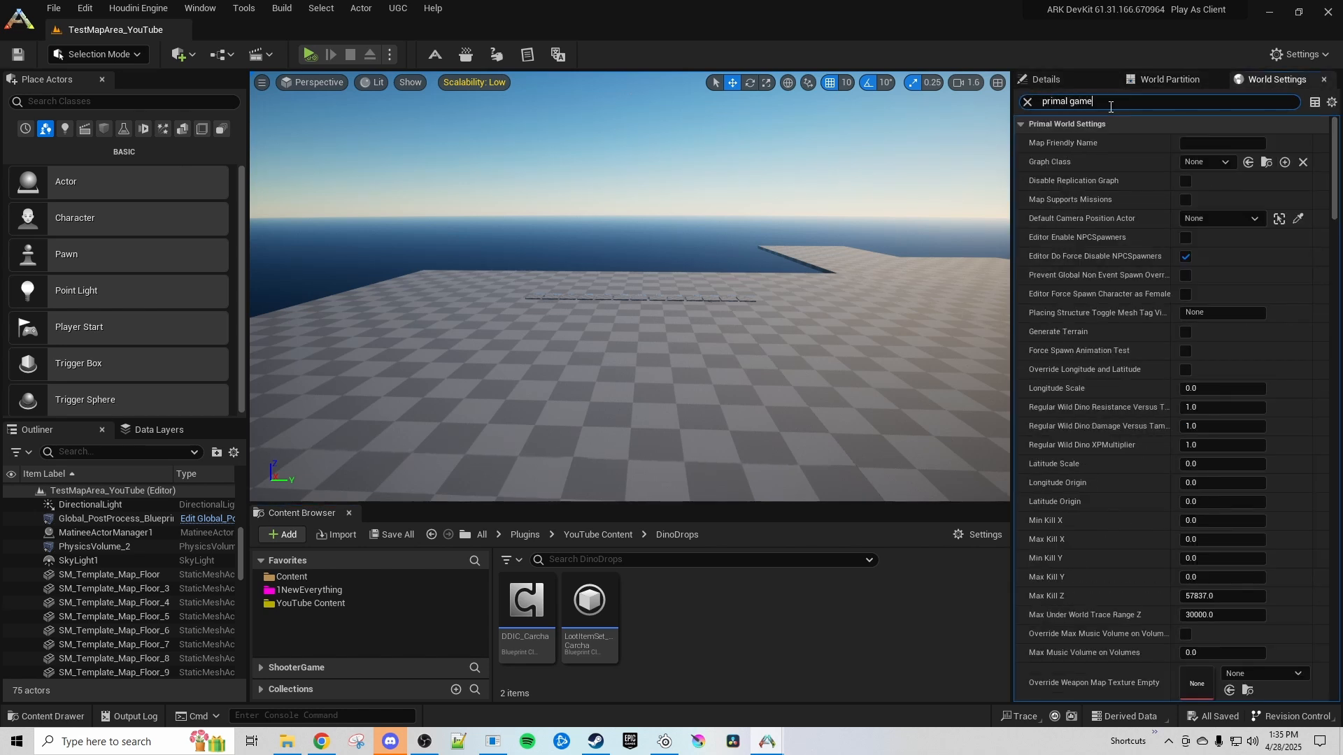
{"action": "type", "text": " game"}
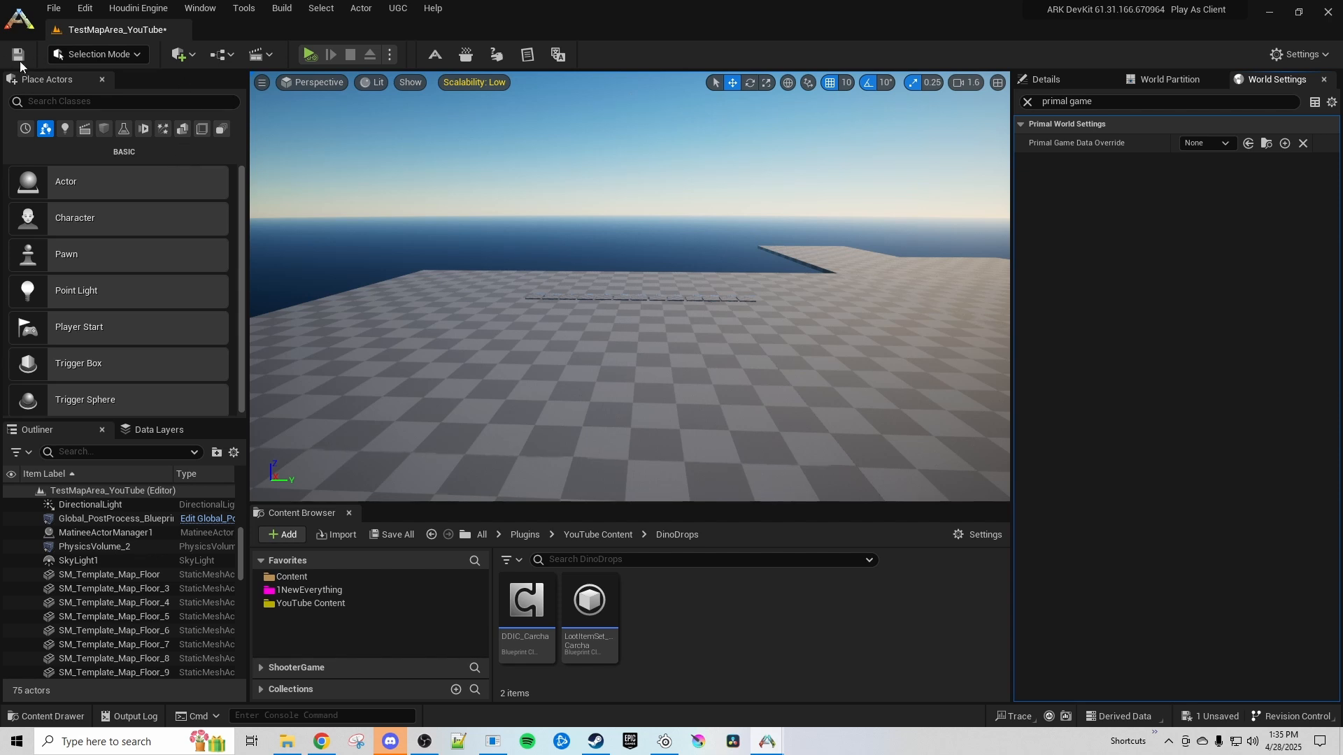
{"action": "left_click", "coordinate": [19, 62]}
Open the YouTube Content folder in the content browser and cancel the accidental move or copy prompt
{"action": "left_click_drag", "start_coordinate": [320, 607], "coordinate": [272, 604]}
{"action": "scroll", "coordinate": [734, 624], "scroll_direction": "down", "scroll_amount": 2}
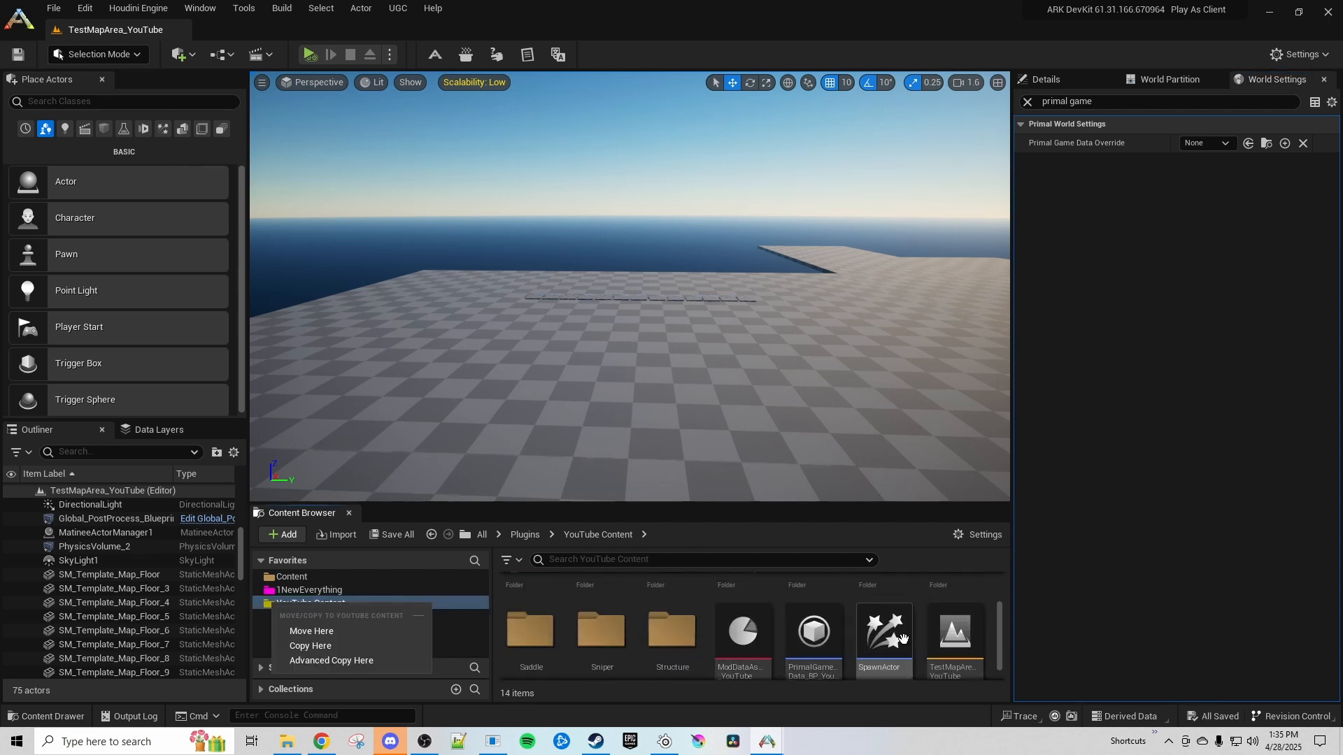
{"action": "scroll", "coordinate": [903, 639], "scroll_direction": "down", "scroll_amount": 1}
{"action": "left_click", "coordinate": [748, 451]}
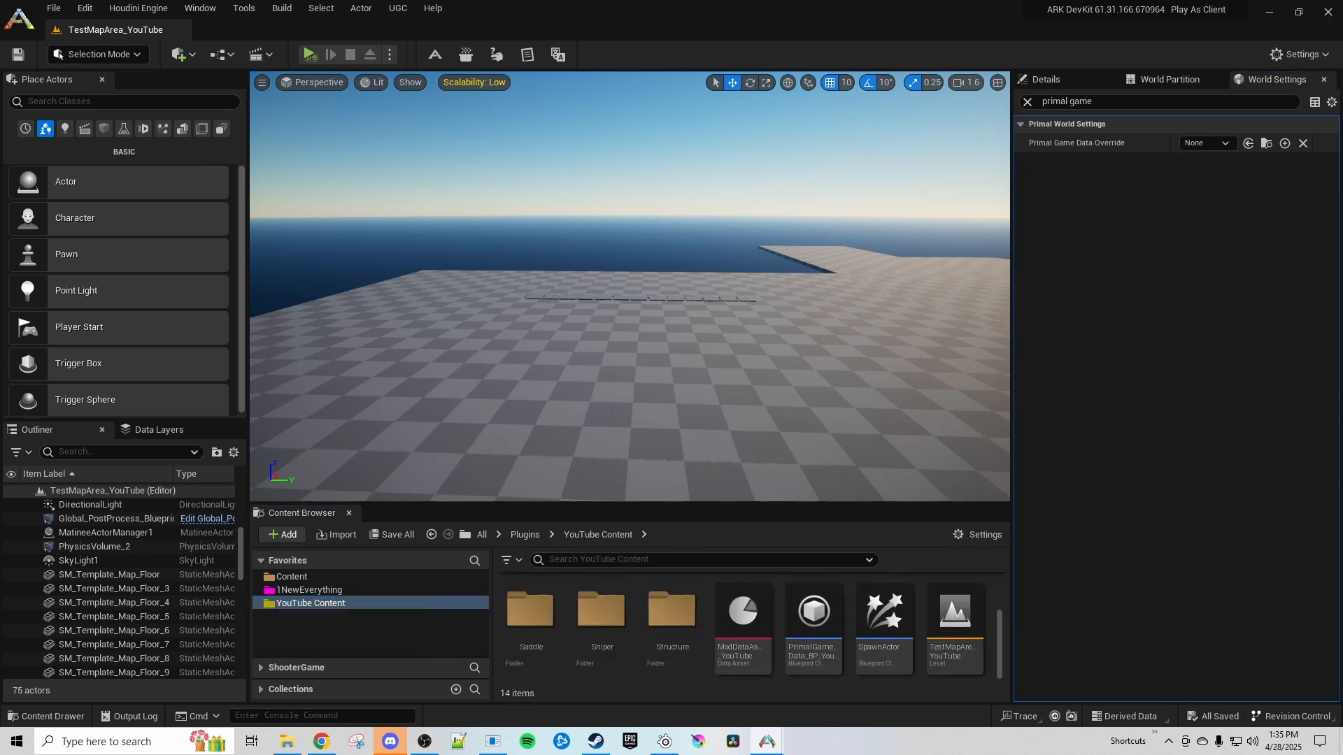
{"action": "key", "text": "alt+p"}
{"action": "left_click", "coordinate": [791, 481]}
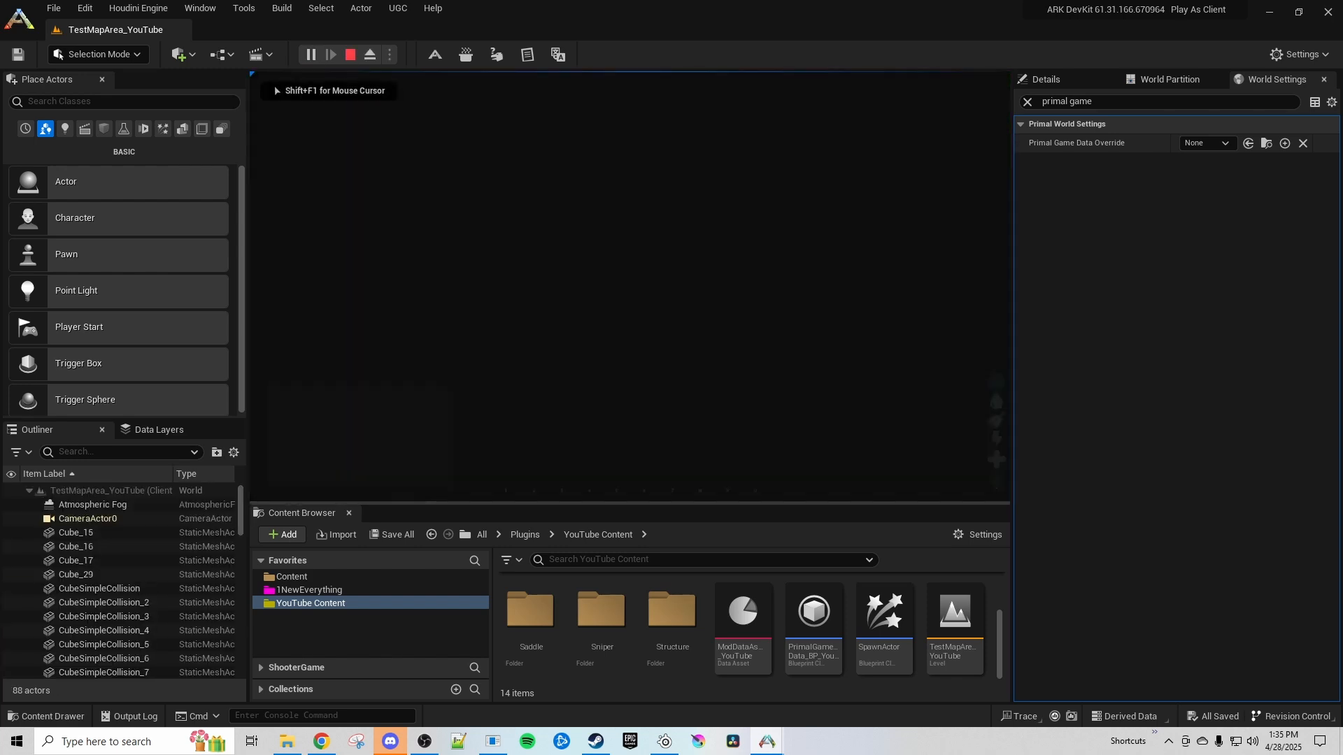
{"action": "key", "text": "Escape"}
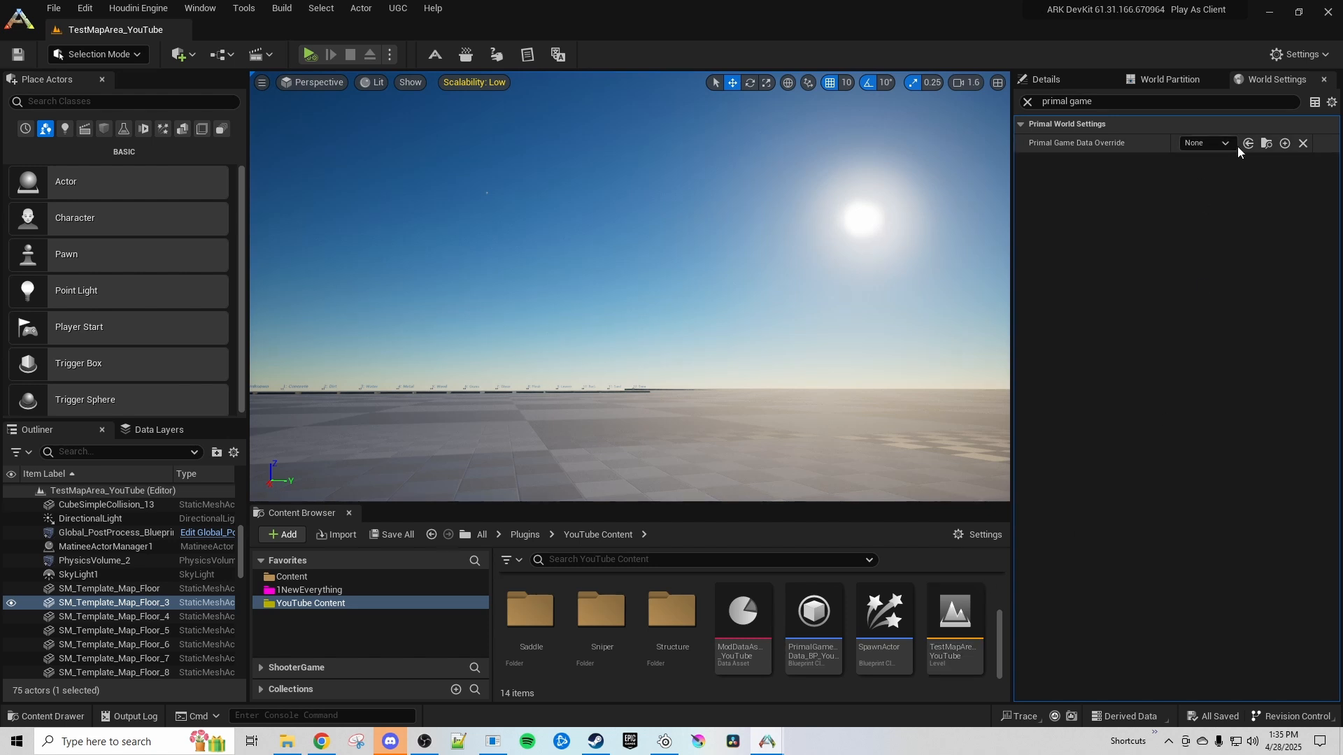
Set the level's Primal Game Data Override to PrimalGameData_BP_YouTube and save the level
{"action": "left_click", "coordinate": [1217, 143]}
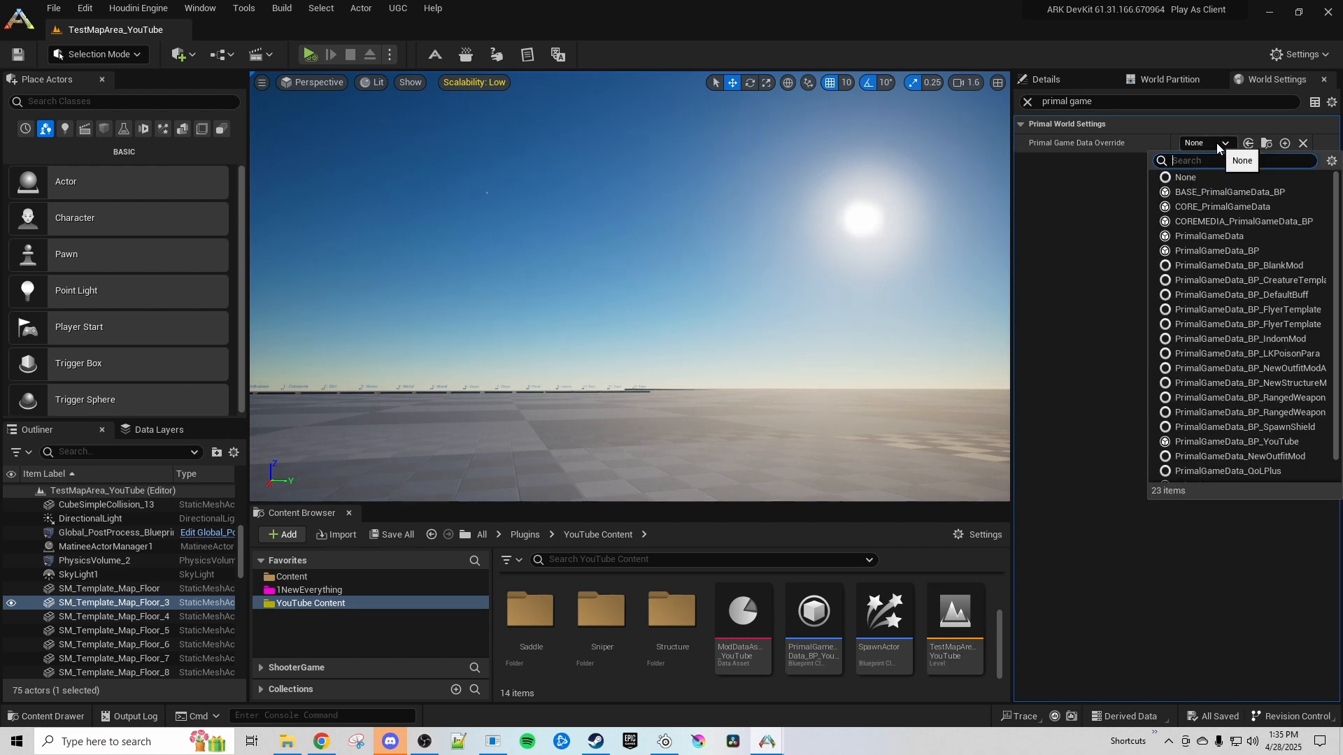
{"action": "type", "text": "youtube"}
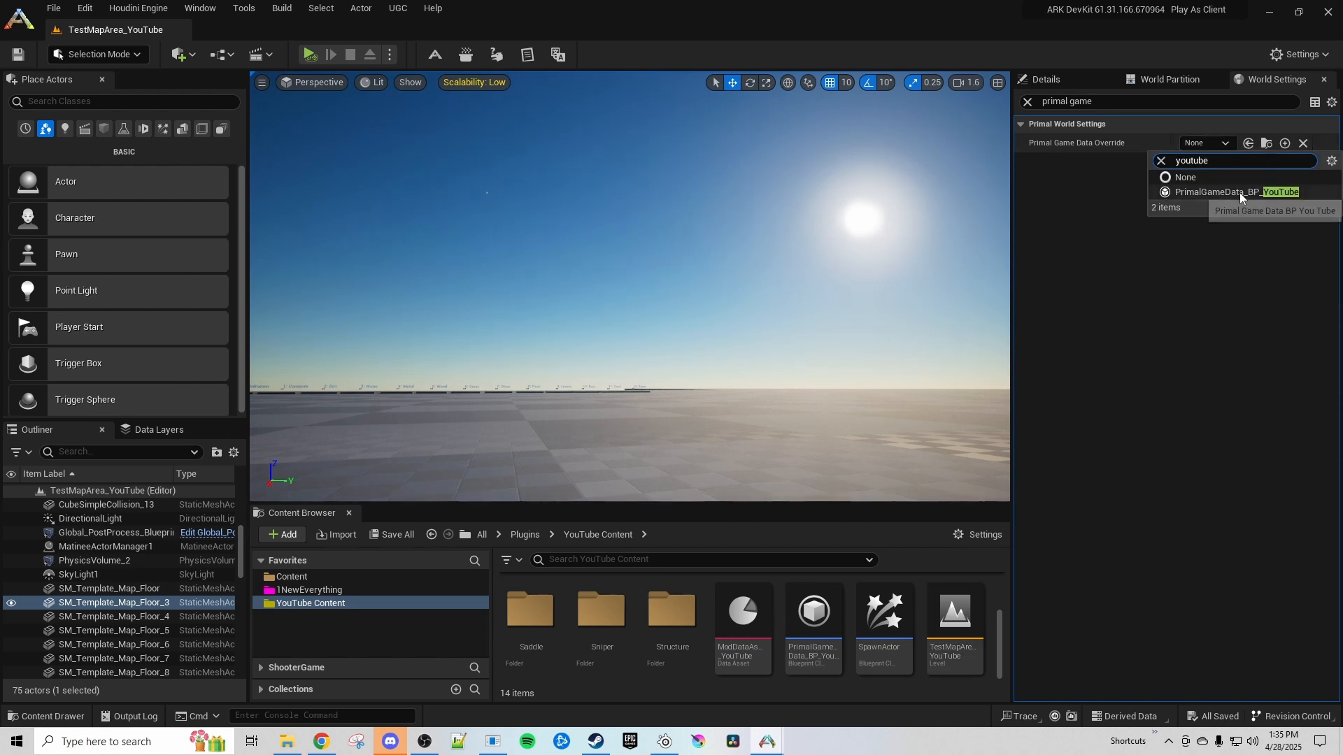
{"action": "left_click", "coordinate": [1239, 192]}
{"action": "left_click", "coordinate": [19, 54]}
Start a play session from a spot on the checkered floor in the level
{"action": "right_click_drag", "start_coordinate": [768, 447], "coordinate": [768, 504]}
{"action": "right_click", "coordinate": [654, 454]}
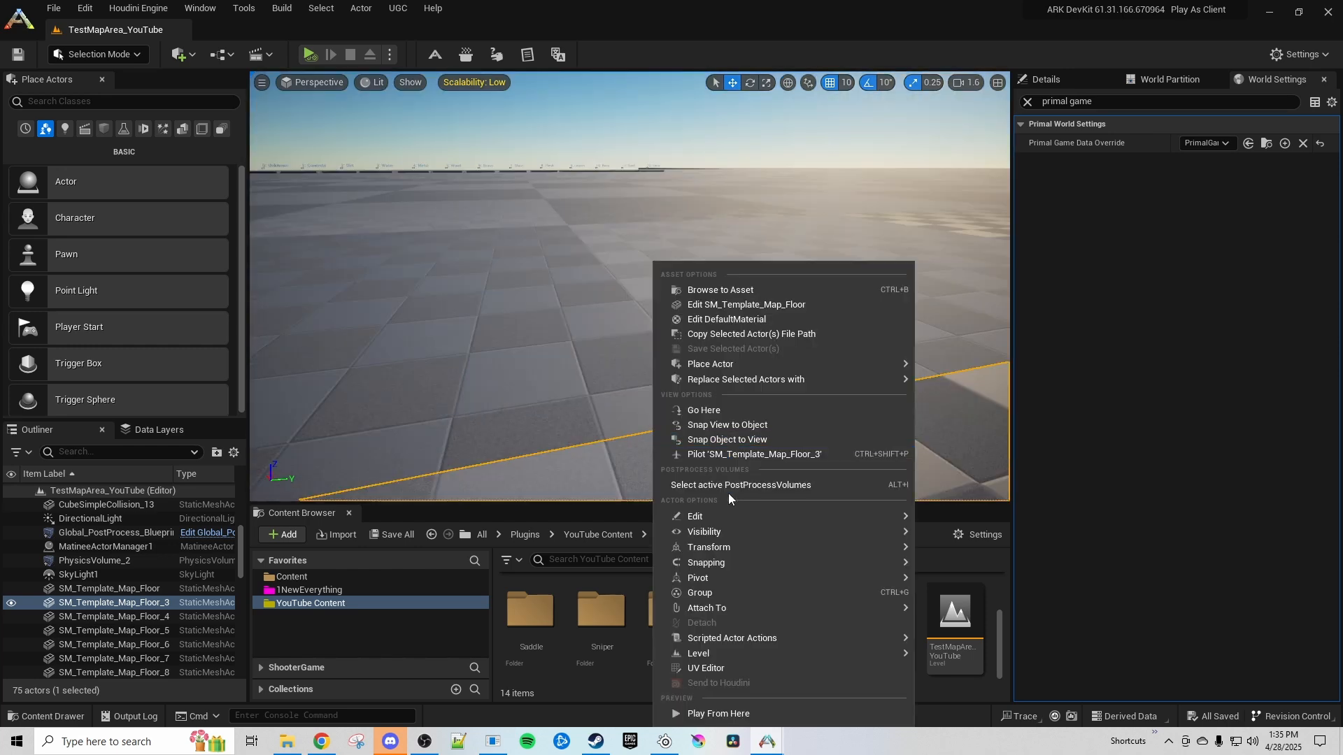
{"action": "left_click", "coordinate": [702, 713]}
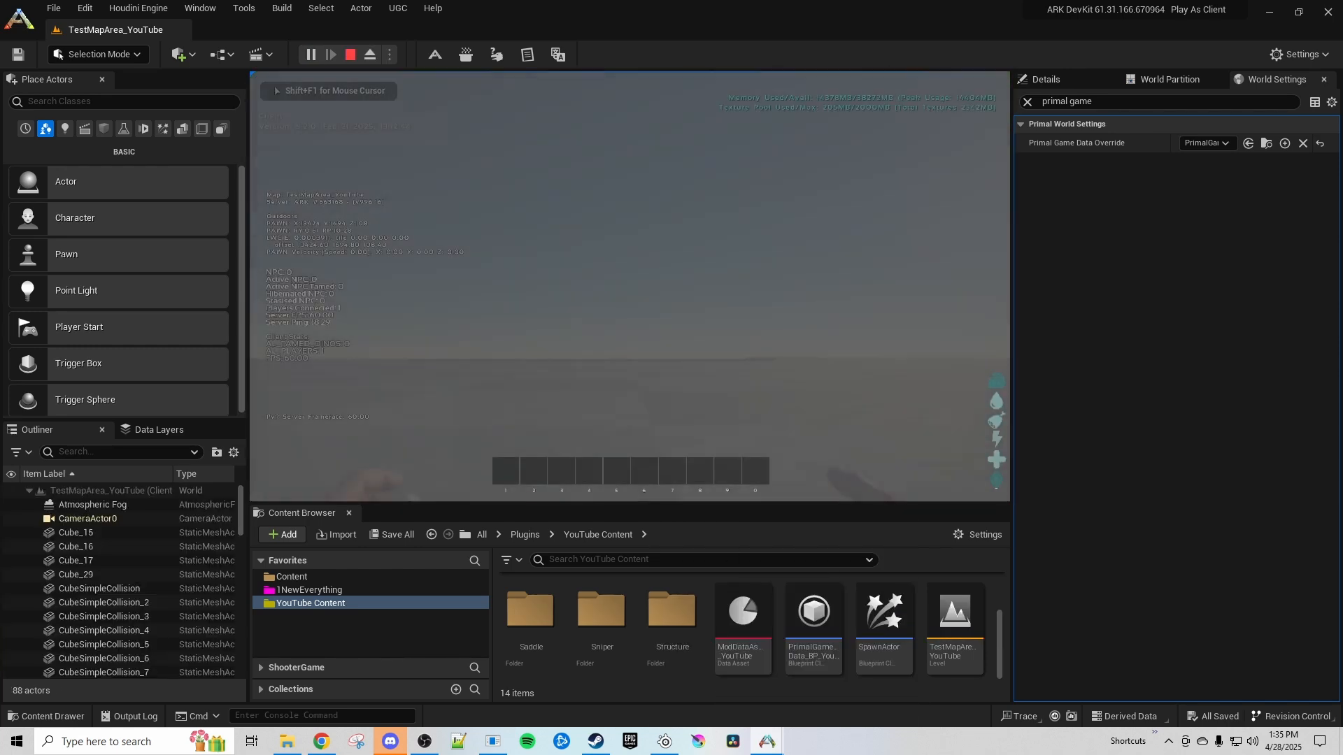
Release the game's mouse capture and spawn an untamed Carcha_Character_BP_Base from the BaseDino folder into the running session
{"action": "key", "text": "shift+F1"}
{"action": "scroll", "coordinate": [581, 643], "scroll_direction": "up", "scroll_amount": 3}
{"action": "double_click", "coordinate": [577, 615]}
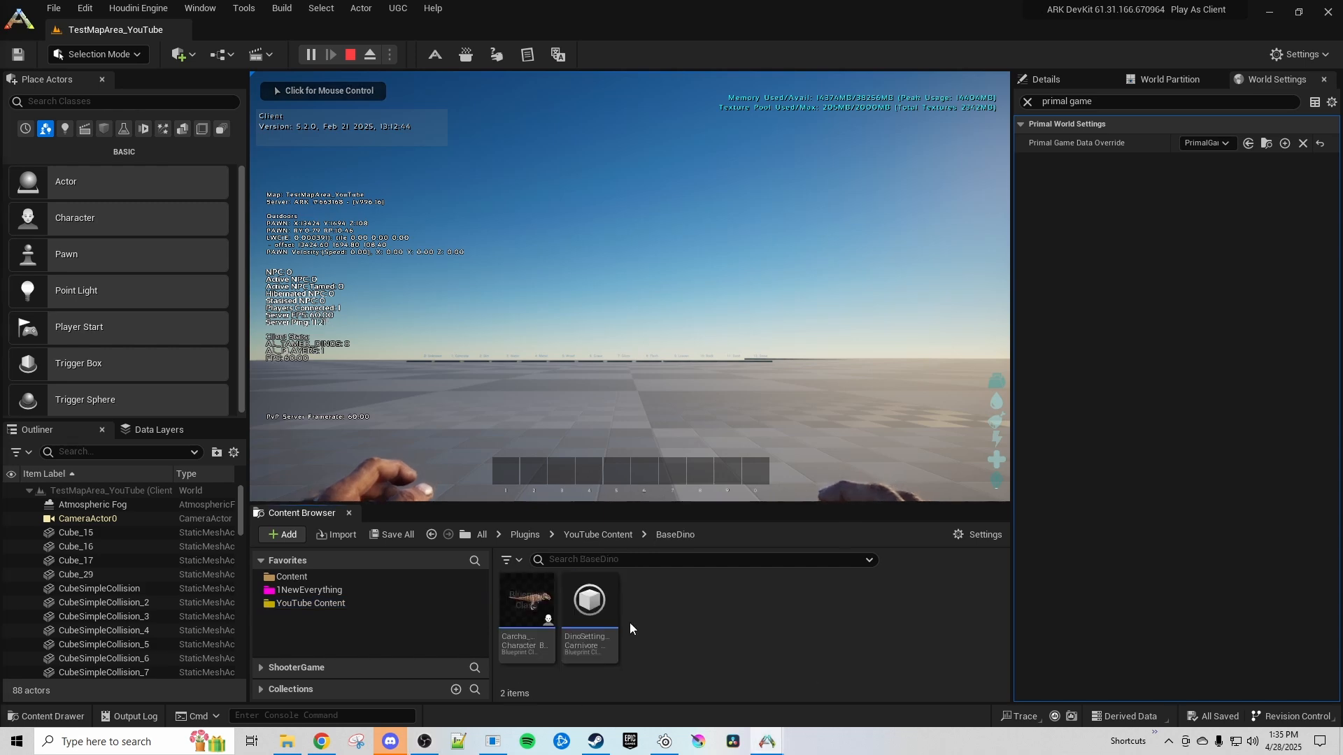
{"action": "right_click", "coordinate": [535, 607]}
{"action": "mouse_move", "coordinate": [700, 204]}
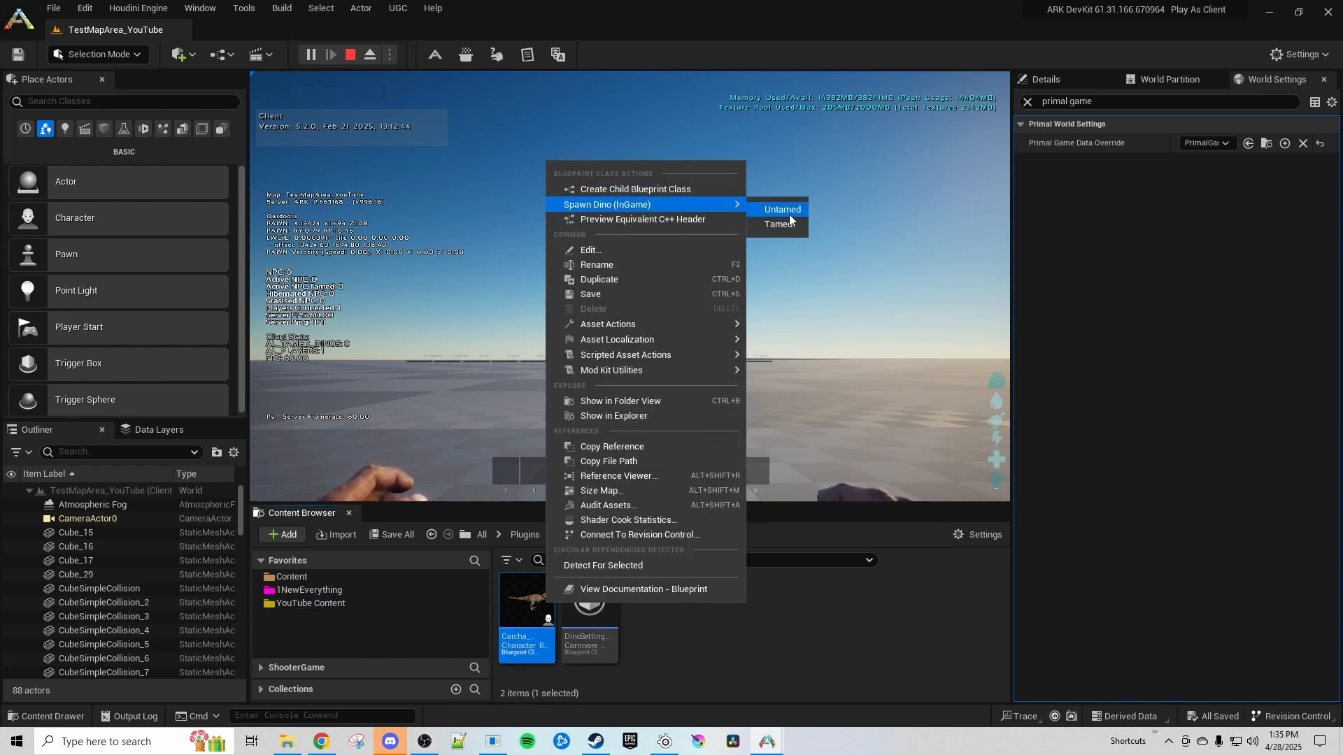
{"action": "left_click", "coordinate": [787, 214]}
Recall and run the cheat gcm console command from the history to enable creative mode
{"action": "key", "text": "grave"}
{"action": "key", "text": "Up"}
{"action": "key", "text": "Up"}
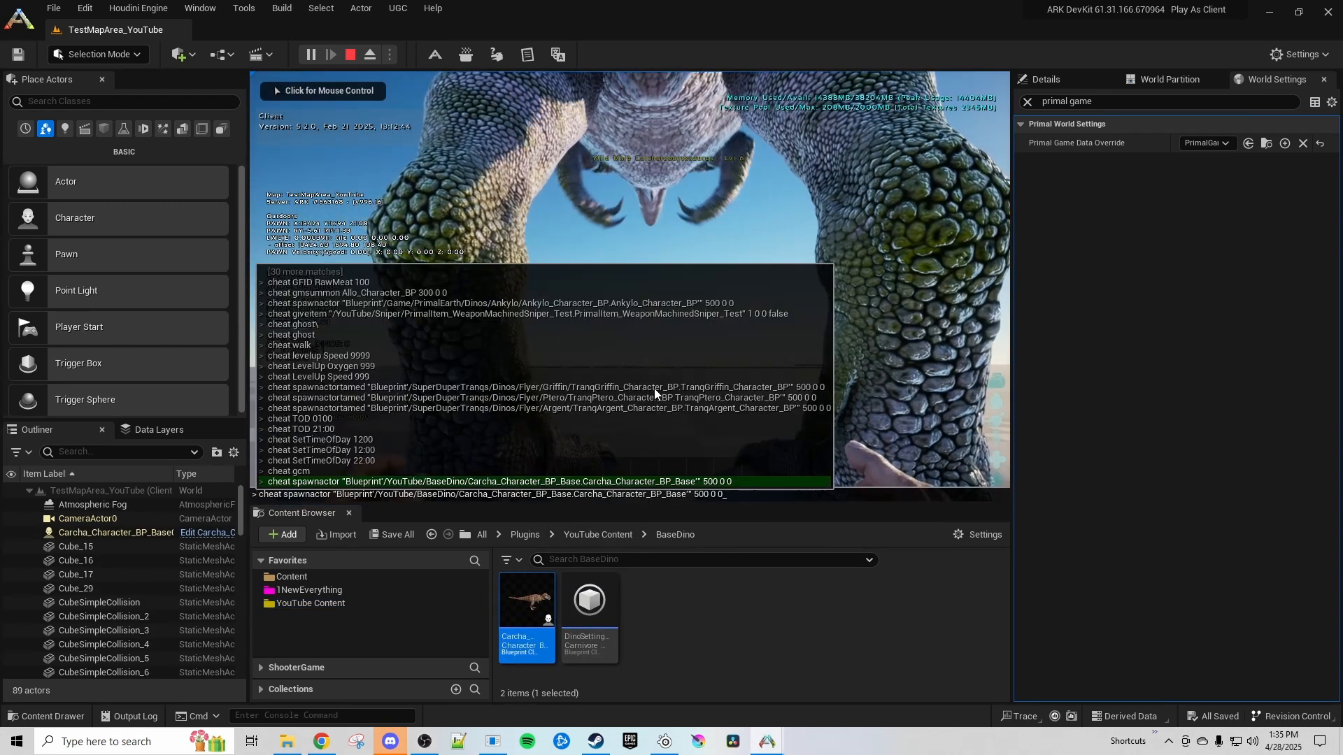
{"action": "key", "text": "Return"}
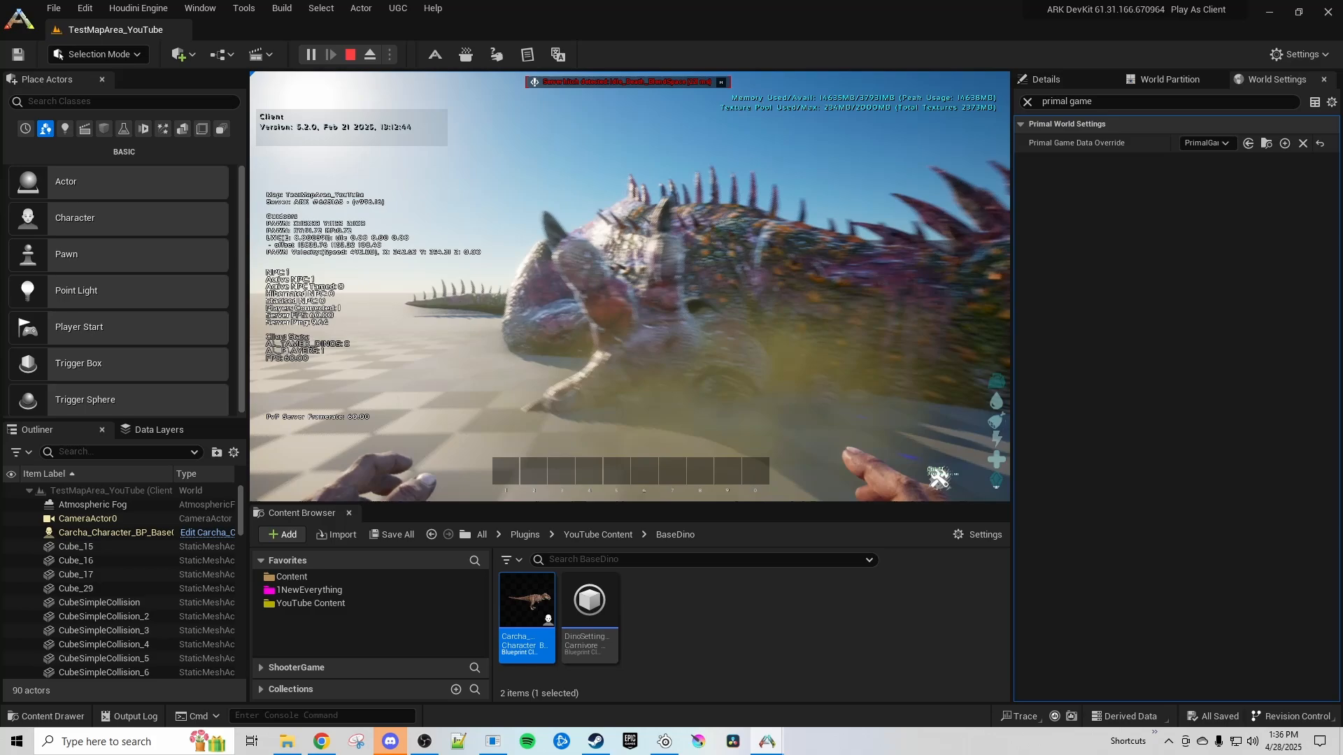
Move around the dead Carcha to examine its death drop, and end the play session
{"action": "key", "text": "w"}
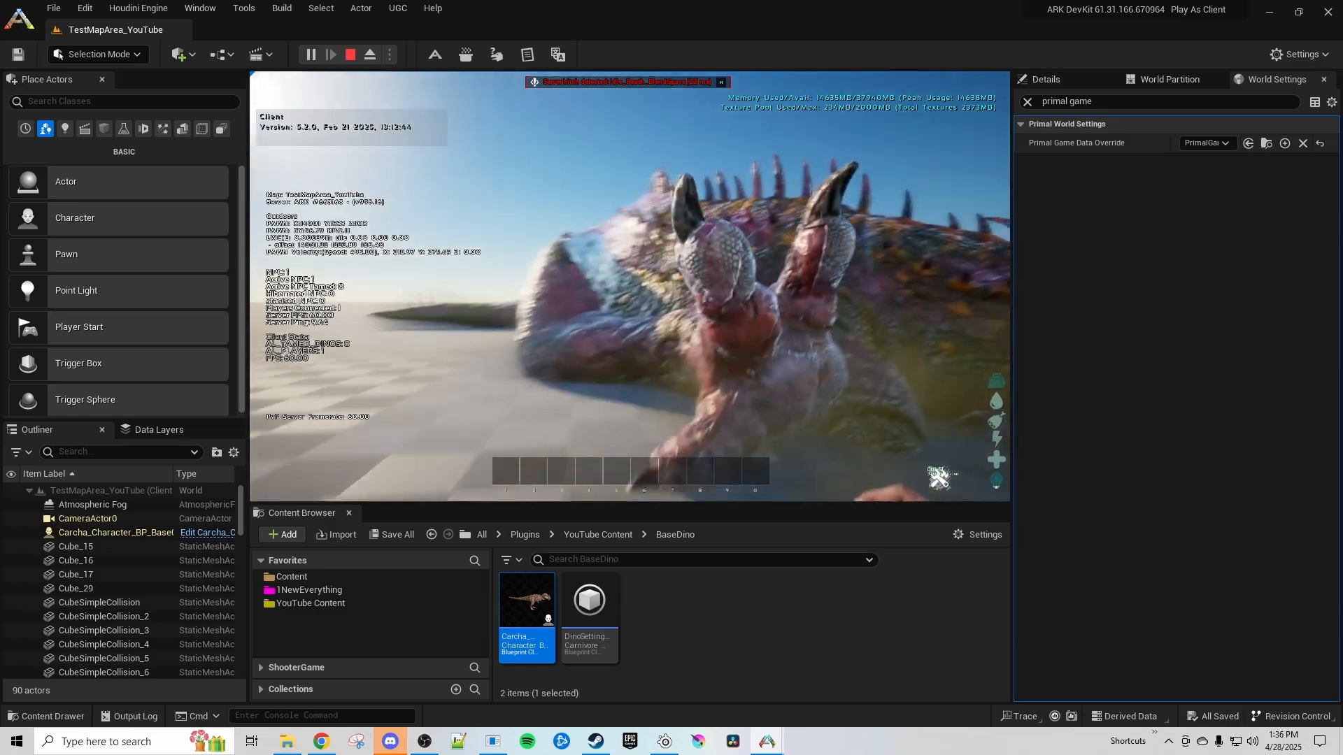
{"action": "key", "text": "w"}
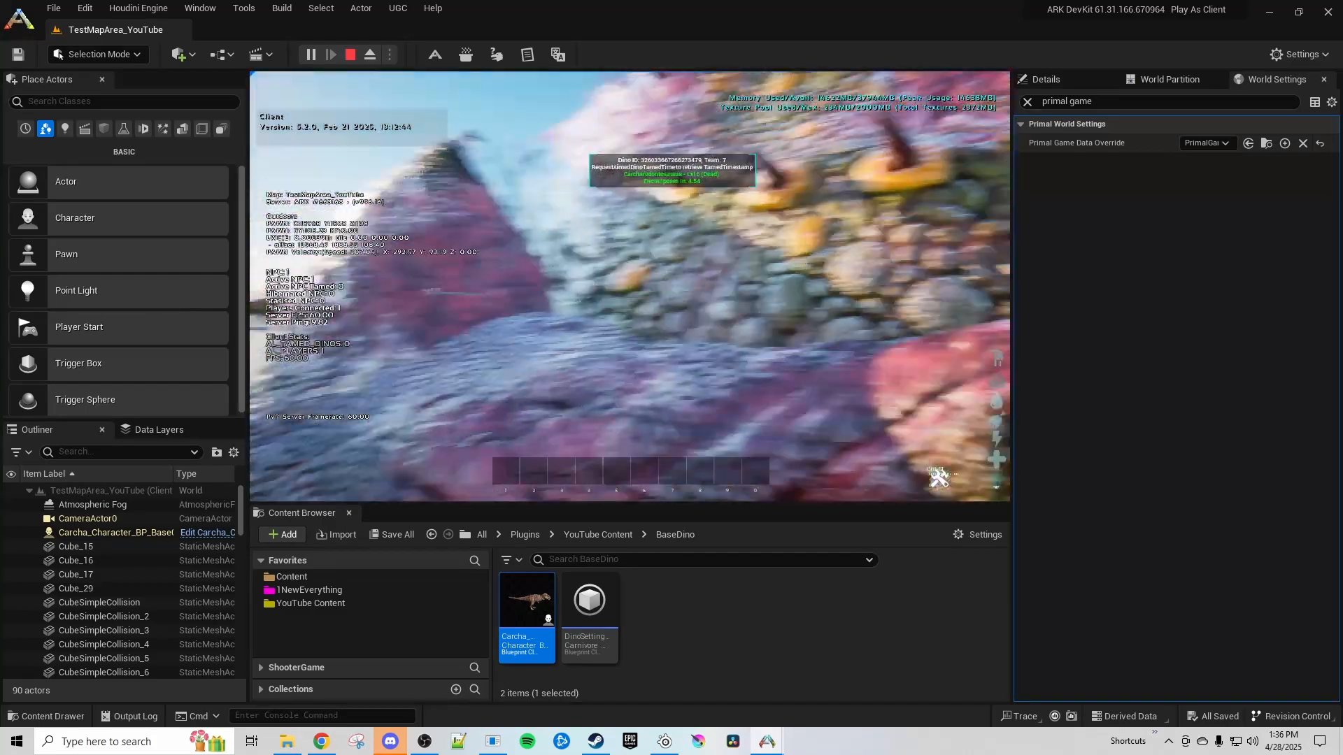
{"action": "key", "text": "w"}
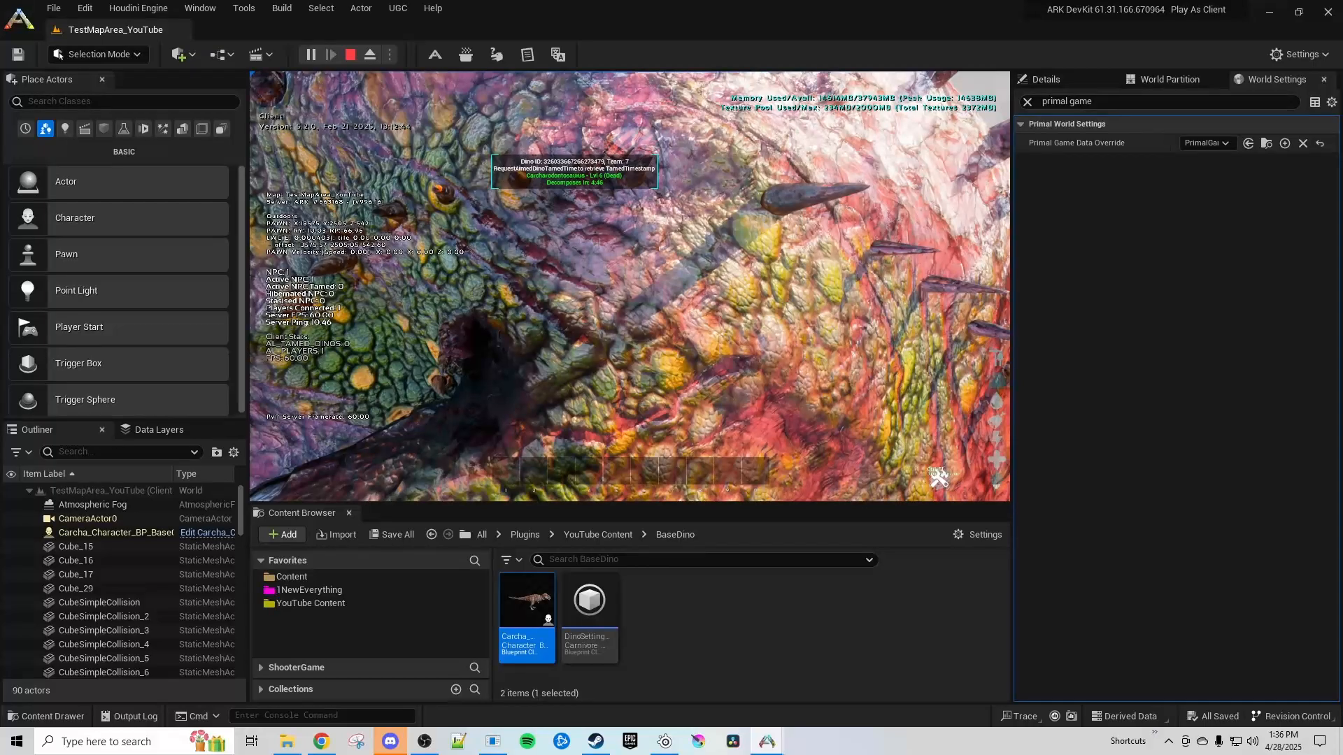
{"action": "key", "text": "w"}
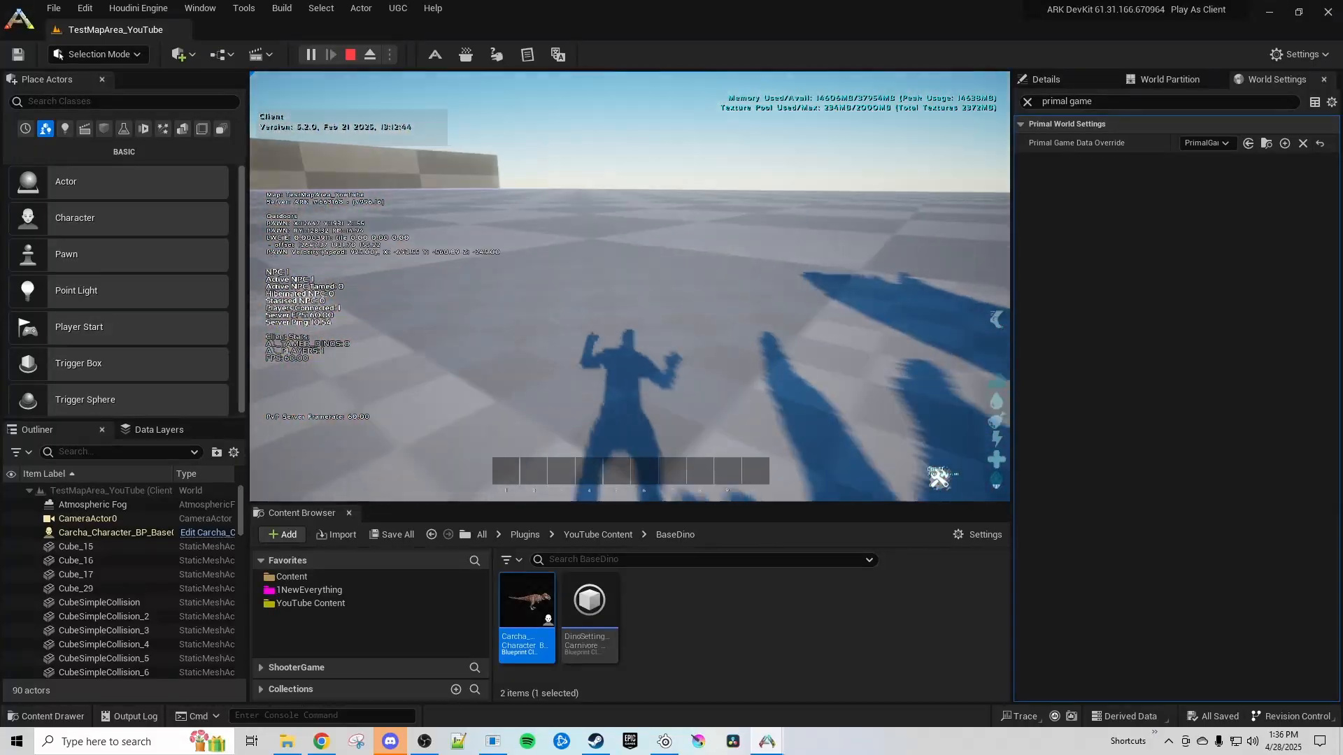
{"action": "key", "text": "w"}
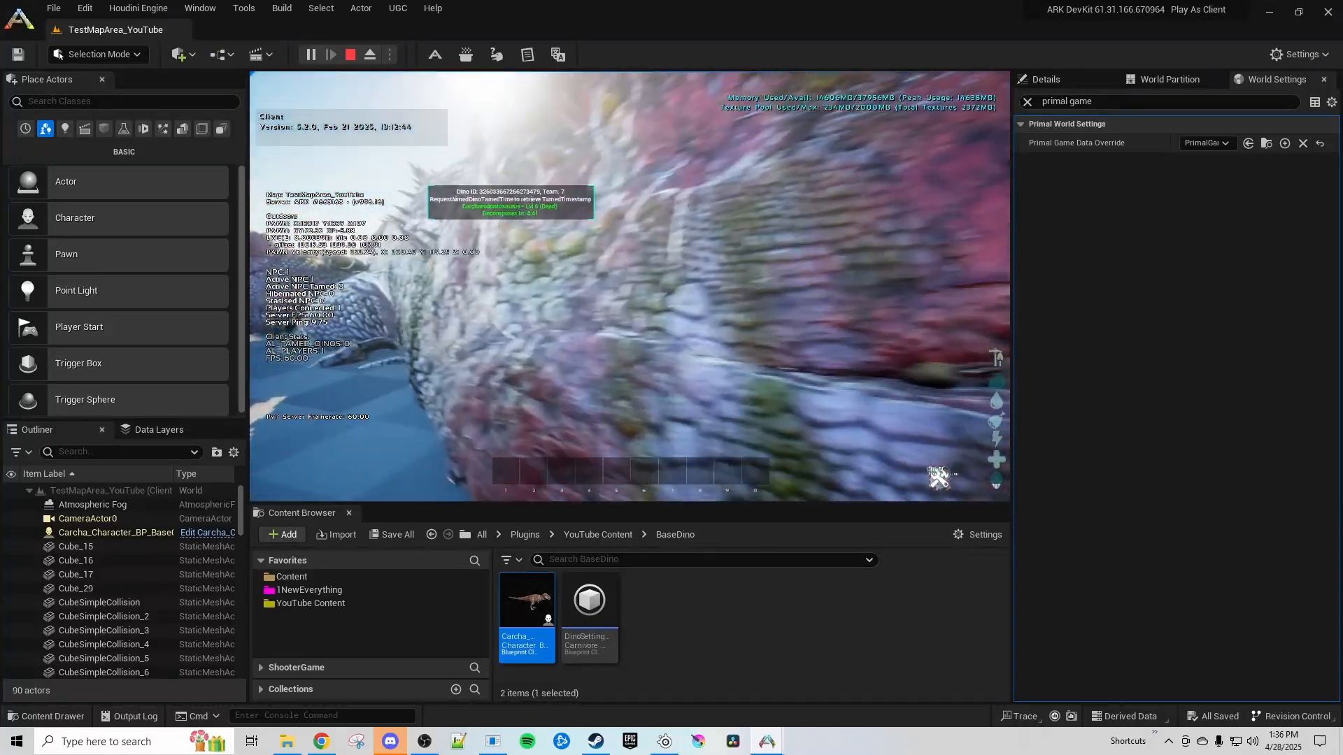
{"action": "key", "text": "s"}
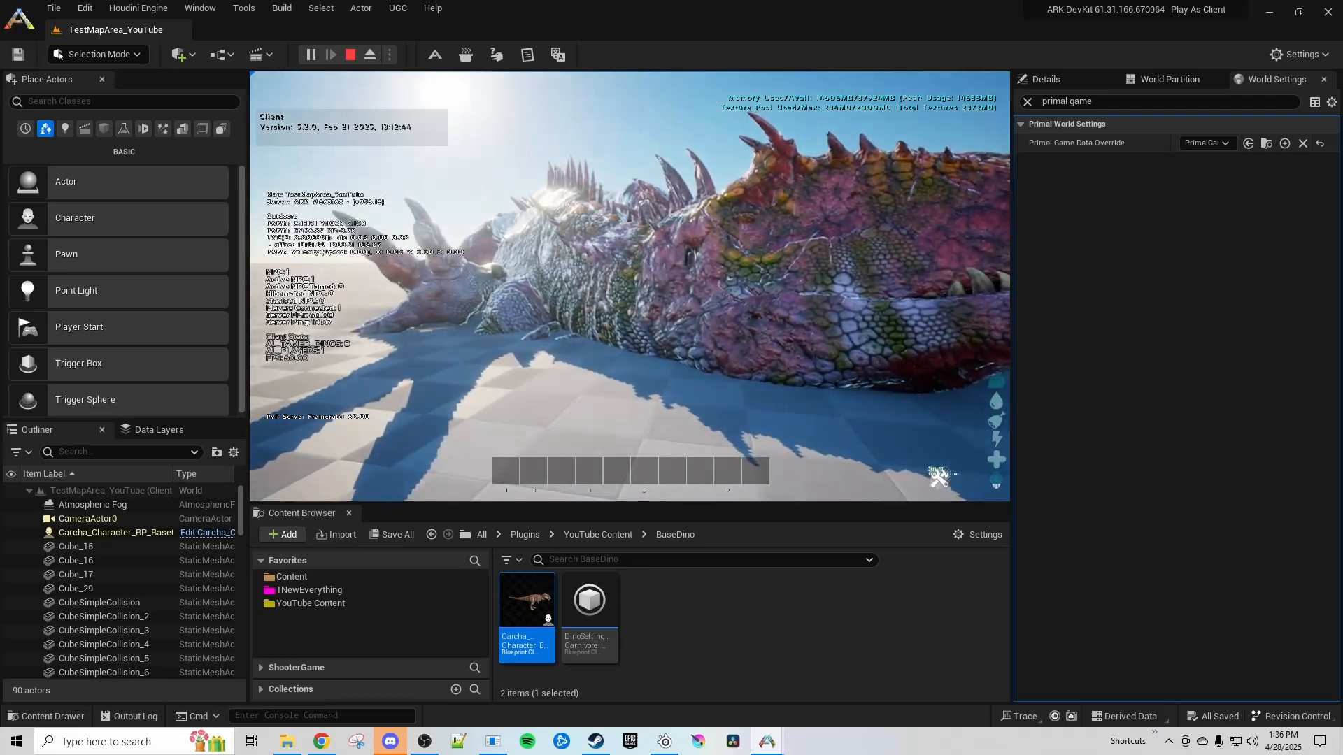
{"action": "key", "text": "Escape"}
{"action": "right_click_drag", "start_coordinate": [683, 407], "coordinate": [1002, 370]}
{"action": "scroll", "coordinate": [875, 336], "scroll_direction": "up", "scroll_amount": 2}
{"action": "key", "text": "s"}
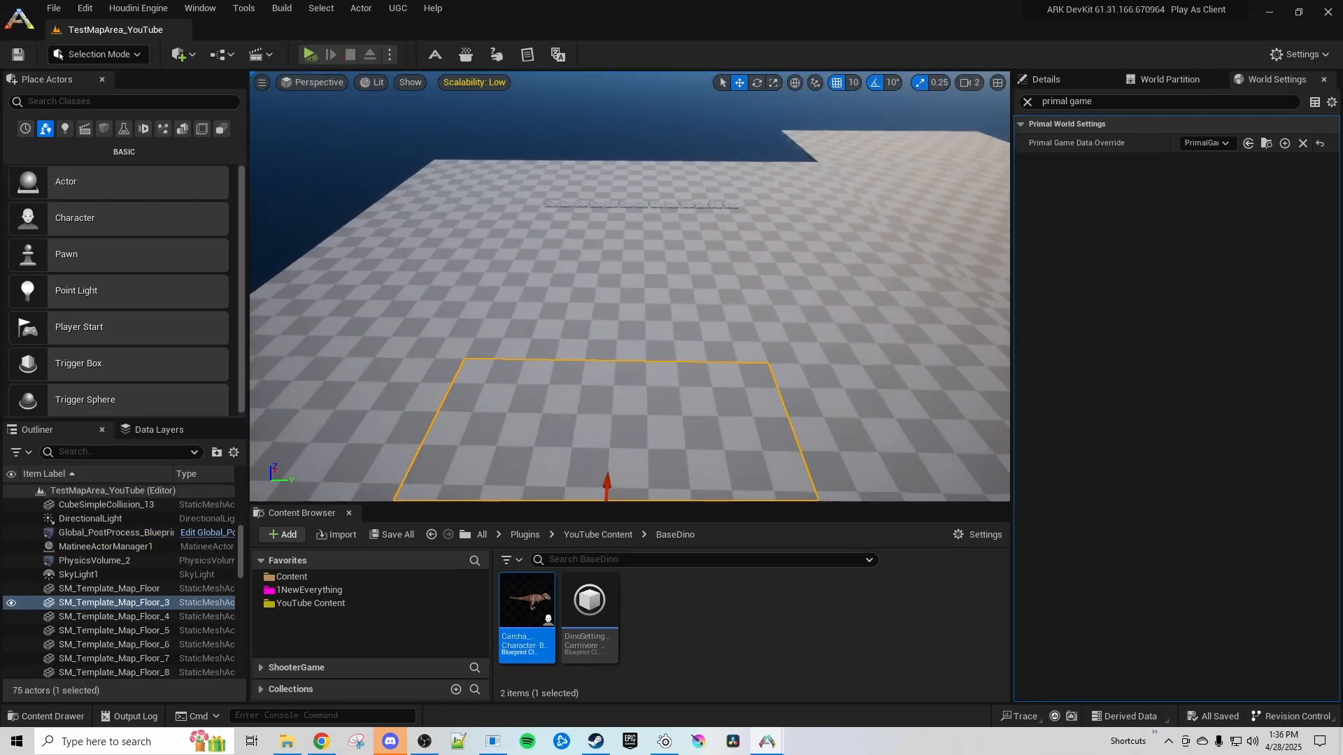
{"action": "right_click_drag", "start_coordinate": [573, 465], "coordinate": [573, 418]}
{"action": "right_click_drag", "start_coordinate": [572, 464], "coordinate": [615, 431]}
{"action": "key", "text": "w"}
Clear the World Settings filter and review the death inventory settings in Carcha_Character_BP_Base, closing its editor when done
{"action": "left_click", "coordinate": [1028, 102]}
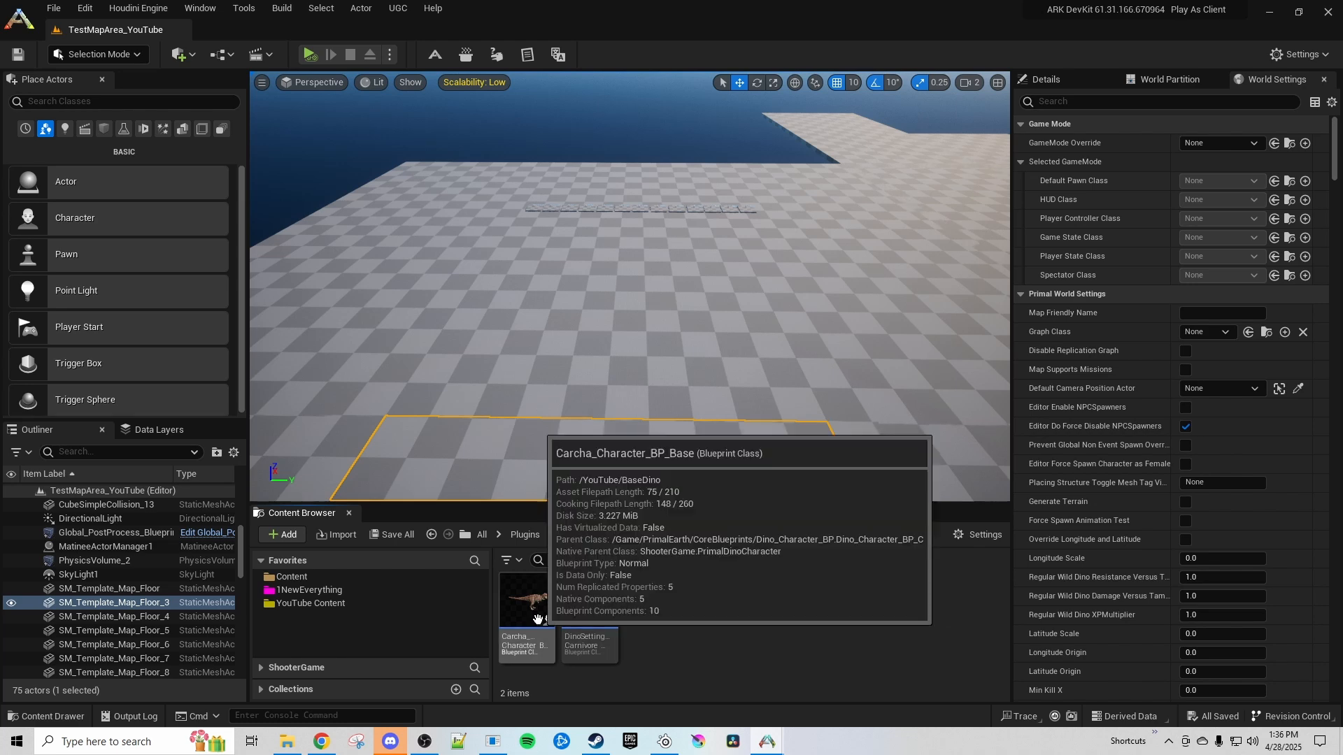
{"action": "double_click", "coordinate": [527, 603]}
{"action": "type", "text": "death"}
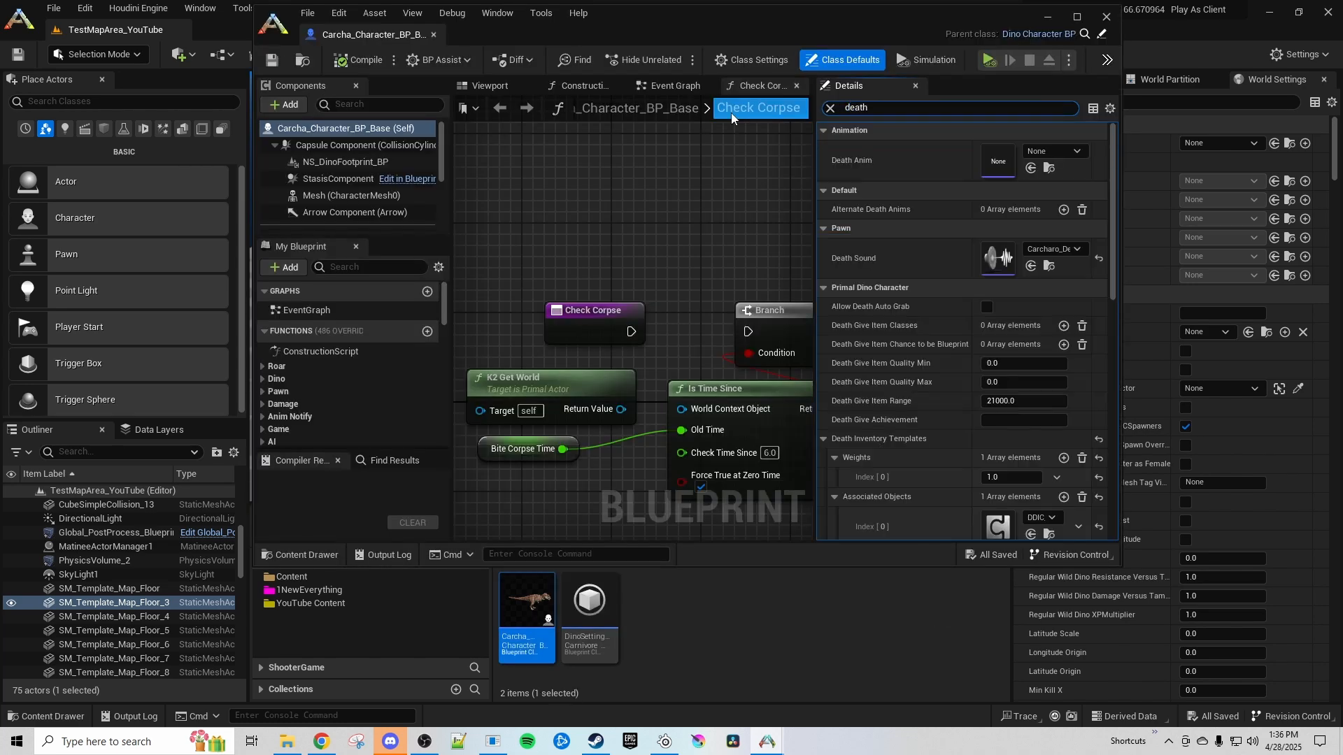
{"action": "scroll", "coordinate": [965, 300], "scroll_direction": "down", "scroll_amount": 3}
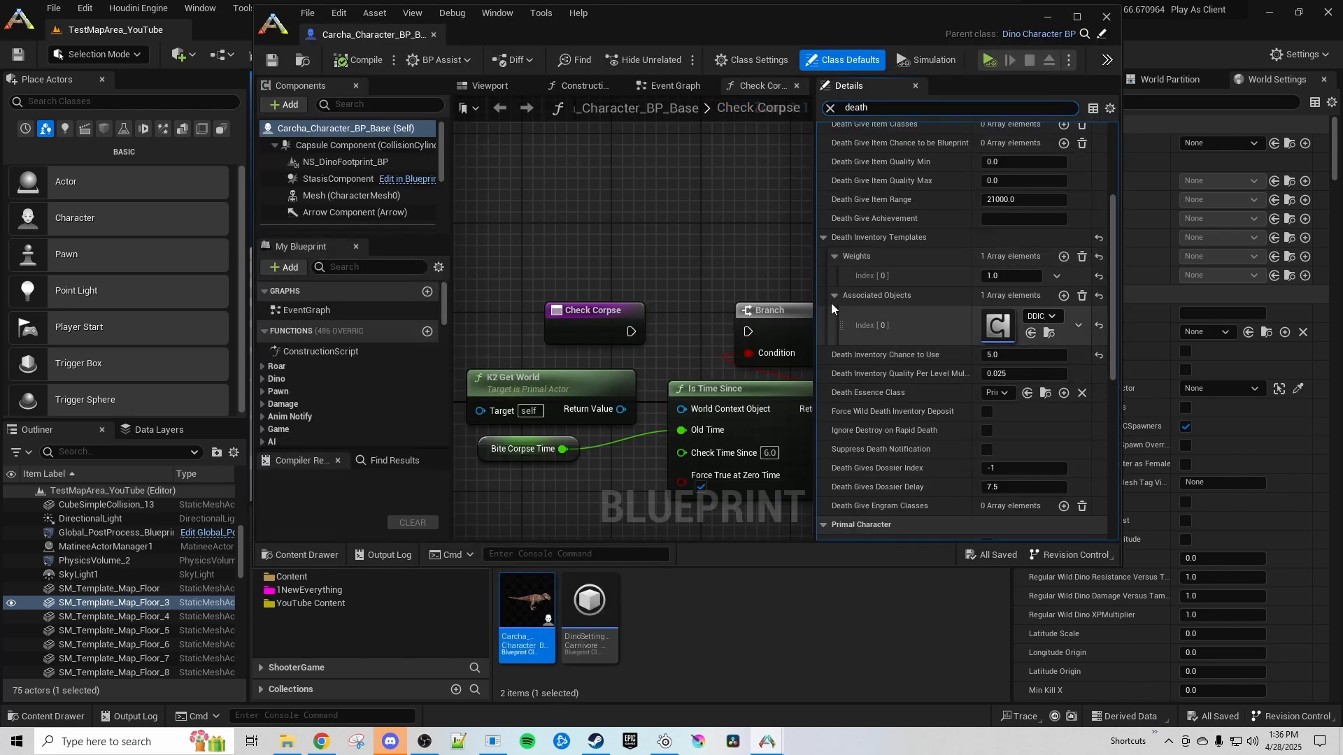
{"action": "left_click", "coordinate": [1106, 16]}
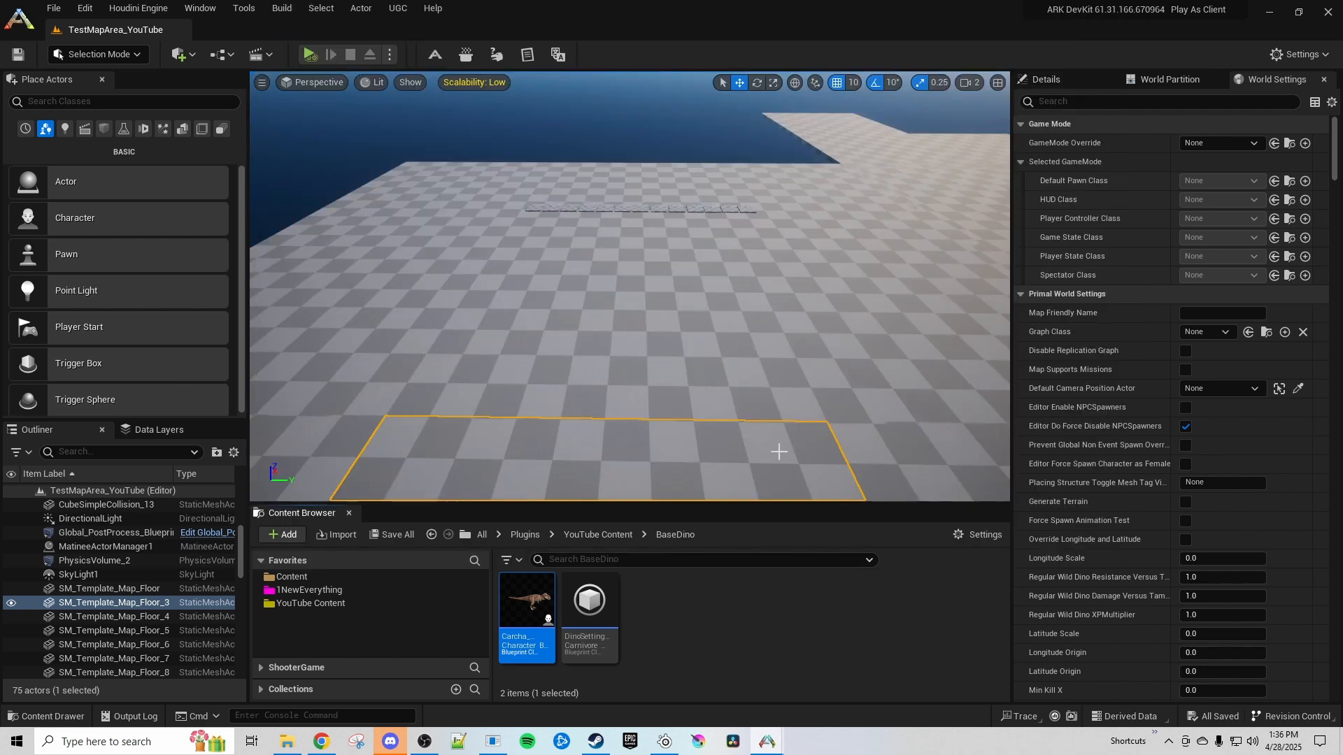
Open the DinoDrops folder in YouTube Content to view the Carcha drop component and loot item set
{"action": "left_click", "coordinate": [682, 618]}
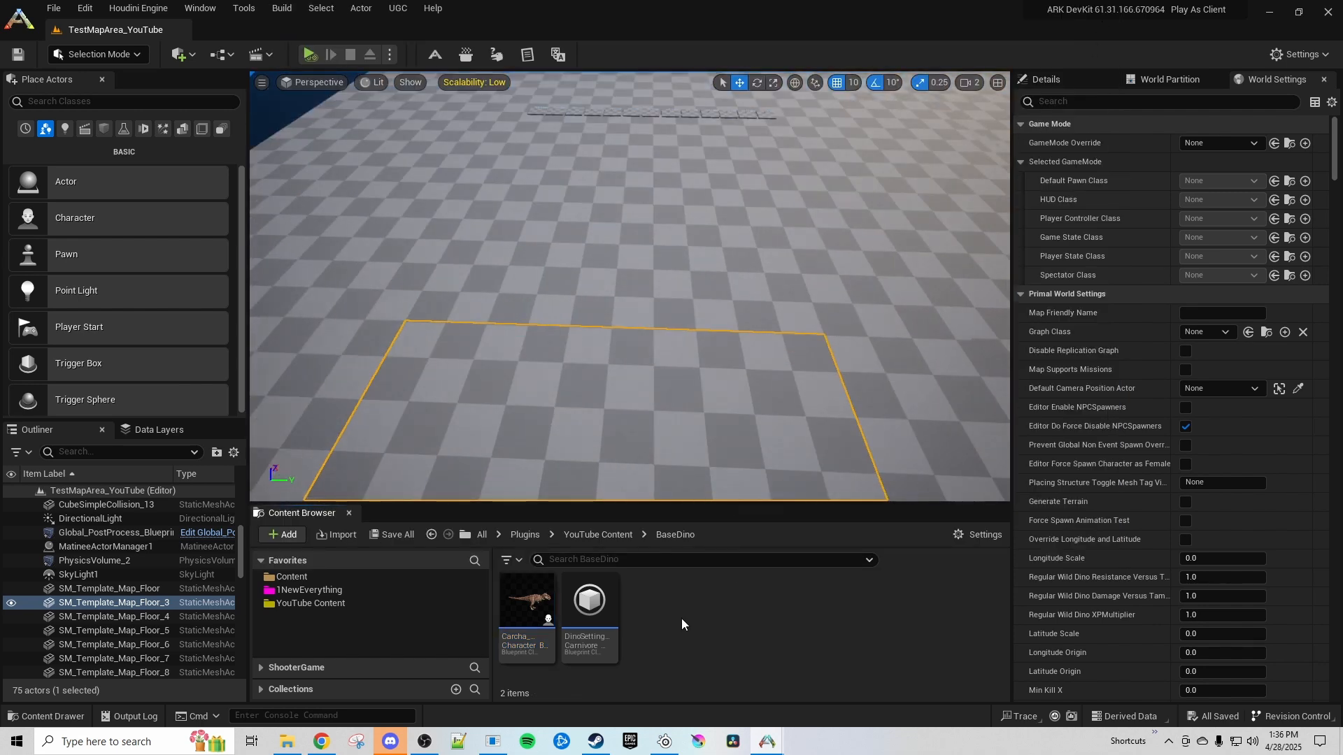
{"action": "mouse_move", "coordinate": [693, 398]}
{"action": "right_mouse_down"}
{"action": "mouse_move", "coordinate": [692, 336]}
{"action": "mouse_move", "coordinate": [679, 325]}
{"action": "mouse_move", "coordinate": [696, 407]}
{"action": "right_mouse_up"}
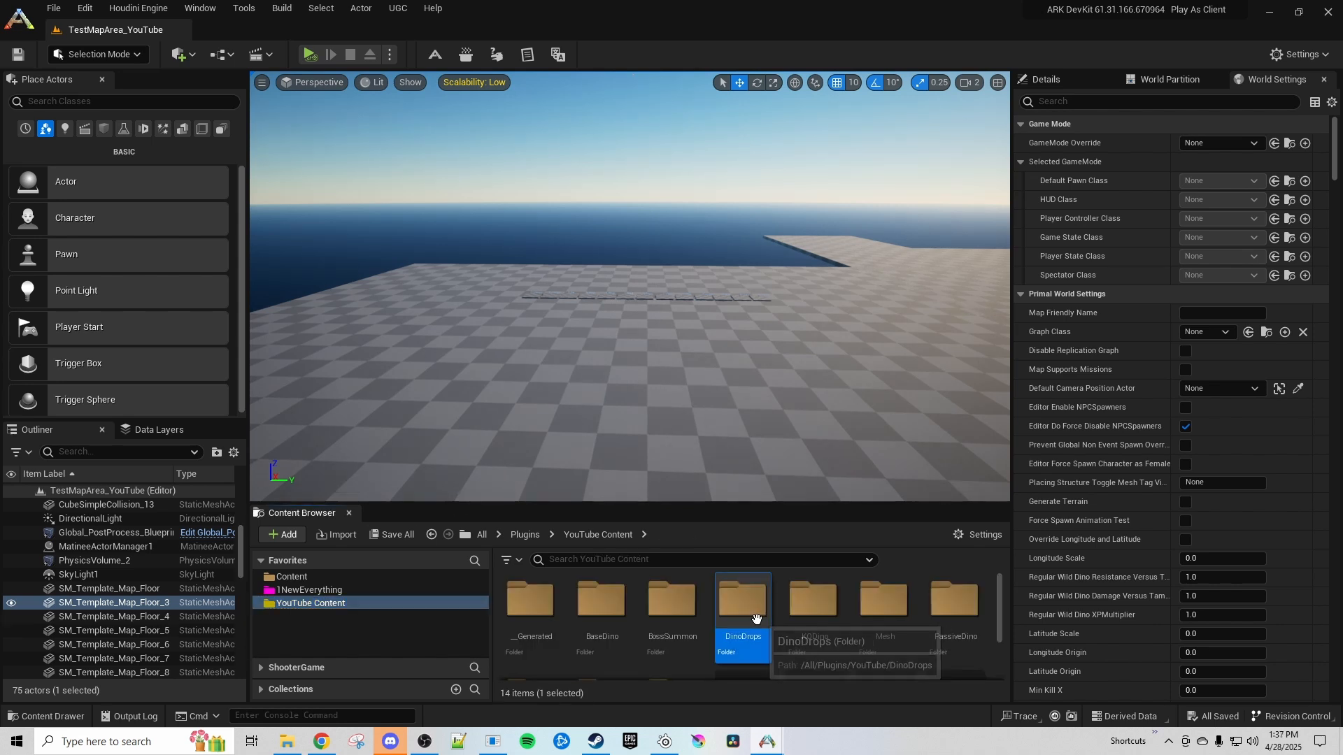
{"action": "double_click", "coordinate": [756, 621]}
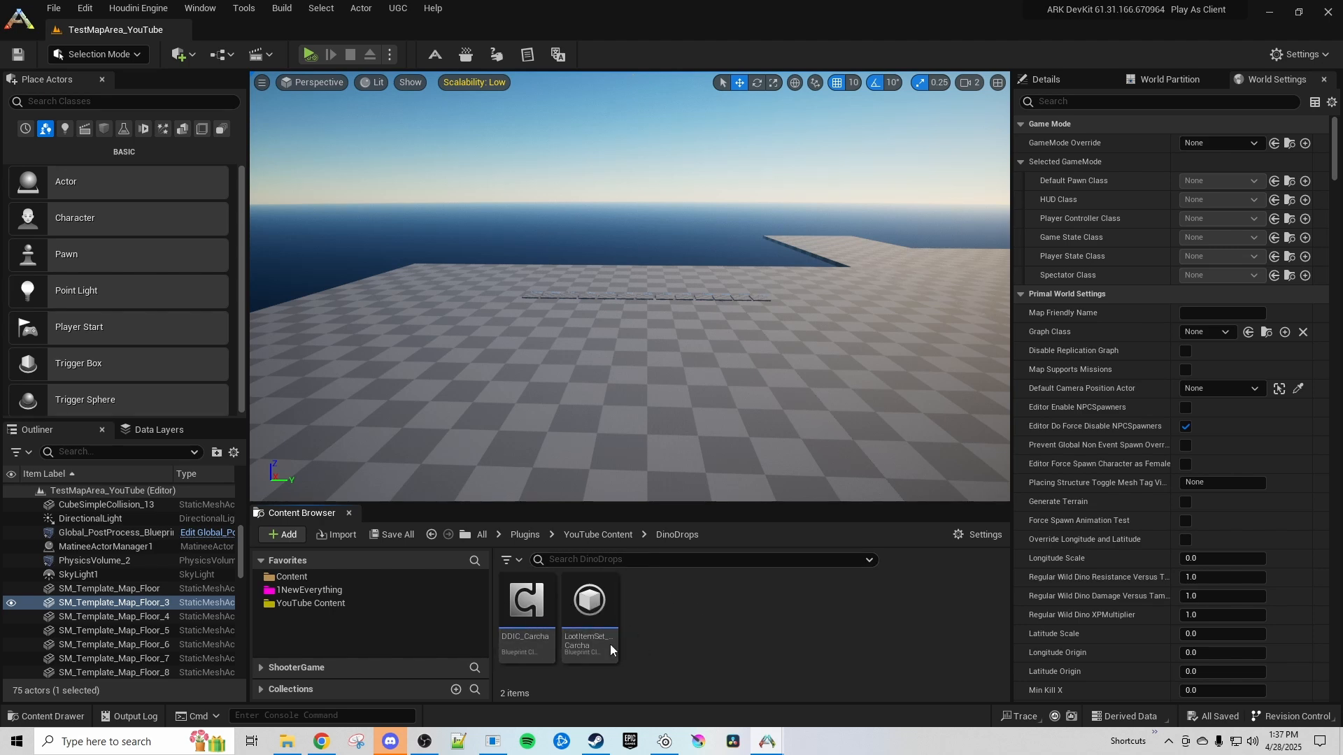
{"action": "right_click_drag", "start_coordinate": [681, 388], "coordinate": [683, 446]}
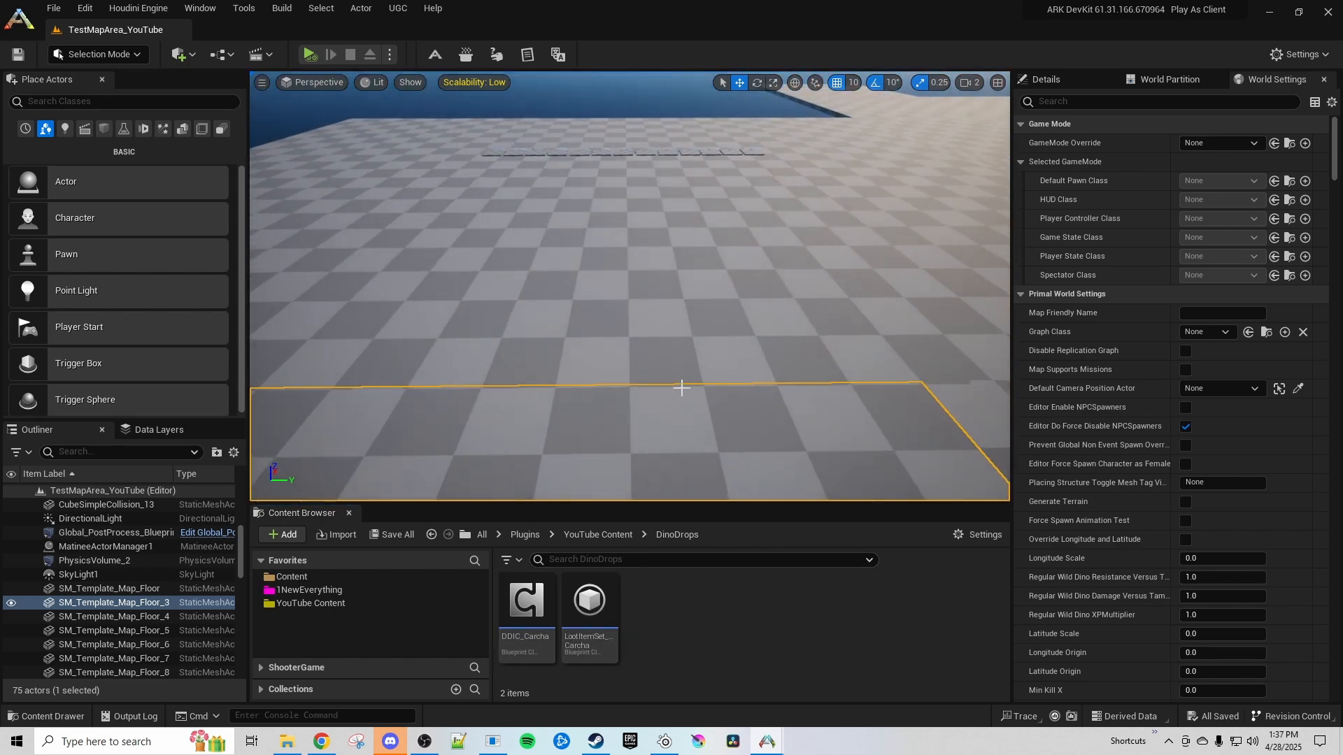
{"action": "right_click_drag", "start_coordinate": [672, 392], "coordinate": [585, 378]}
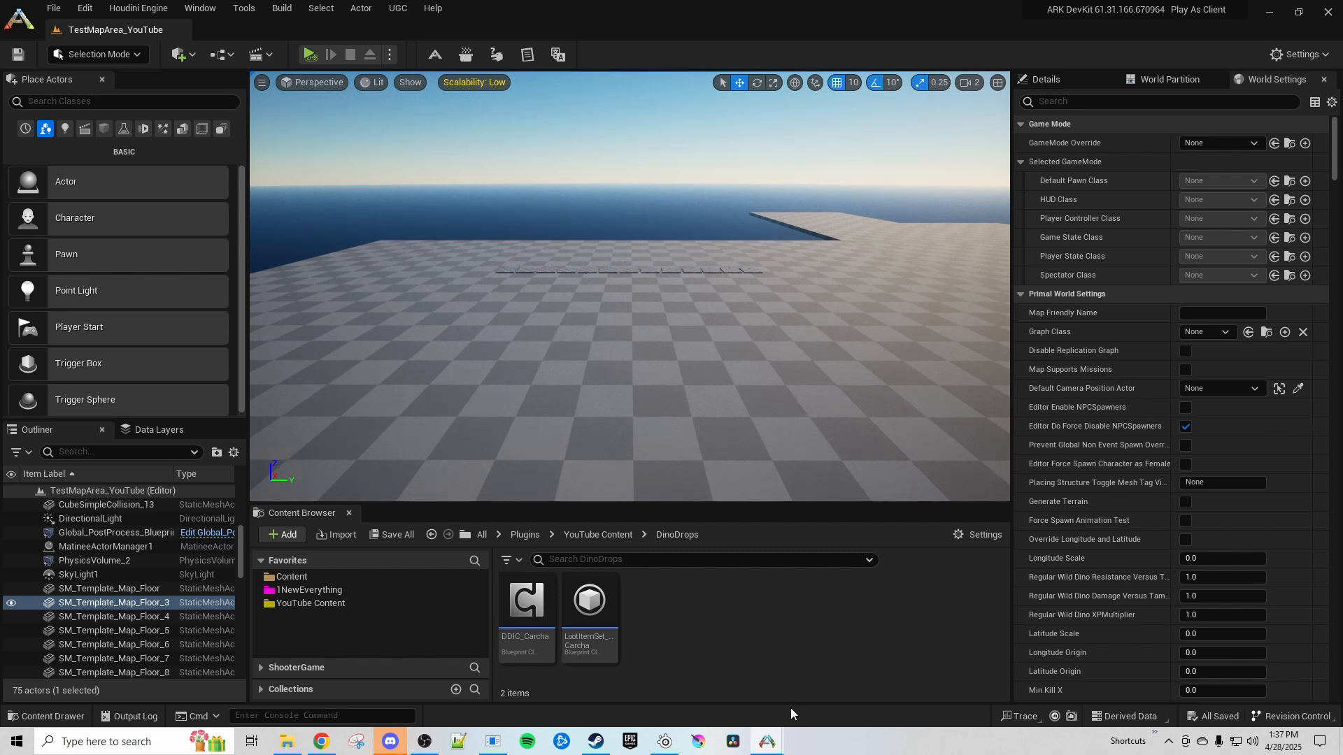